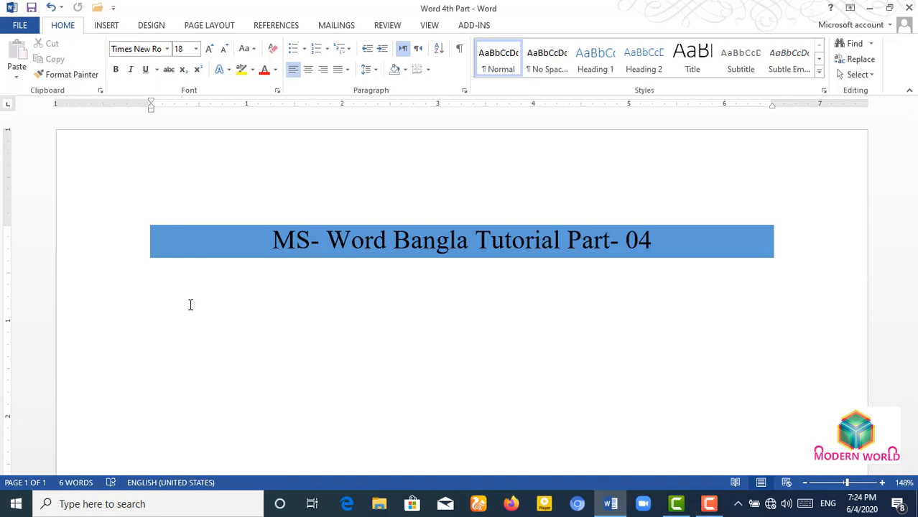
# - Type 'Example:' followed by the letters F, D, E, A, C and B, one per line
pyautogui.write('Example:')
pyautogui.press('Return')
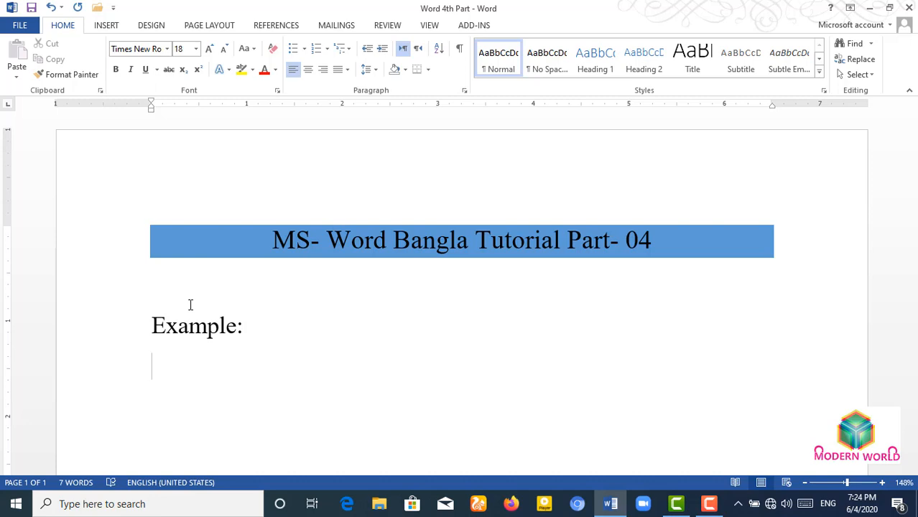
pyautogui.write('F ')
pyautogui.write('d')
pyautogui.press('BackSpace')
pyautogui.write('D')
pyautogui.press('Return')
pyautogui.write('E')
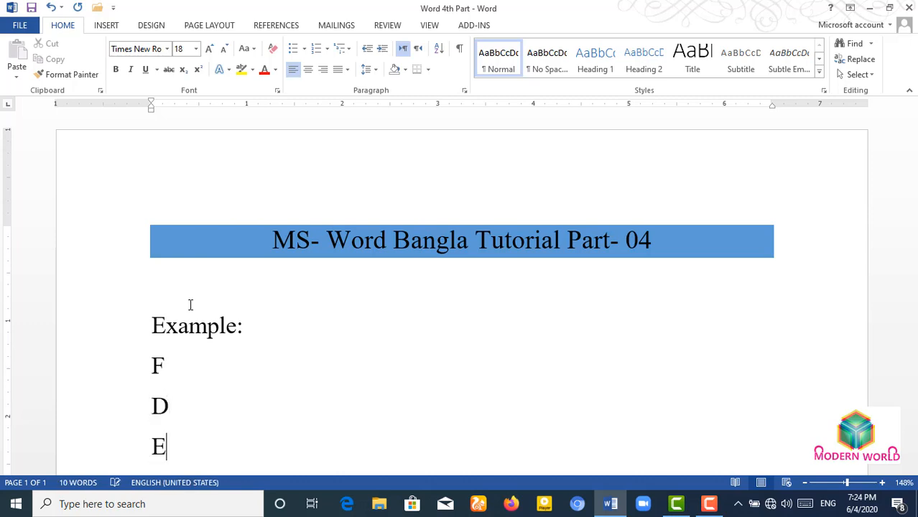
pyautogui.press('Return')
pyautogui.write('A')
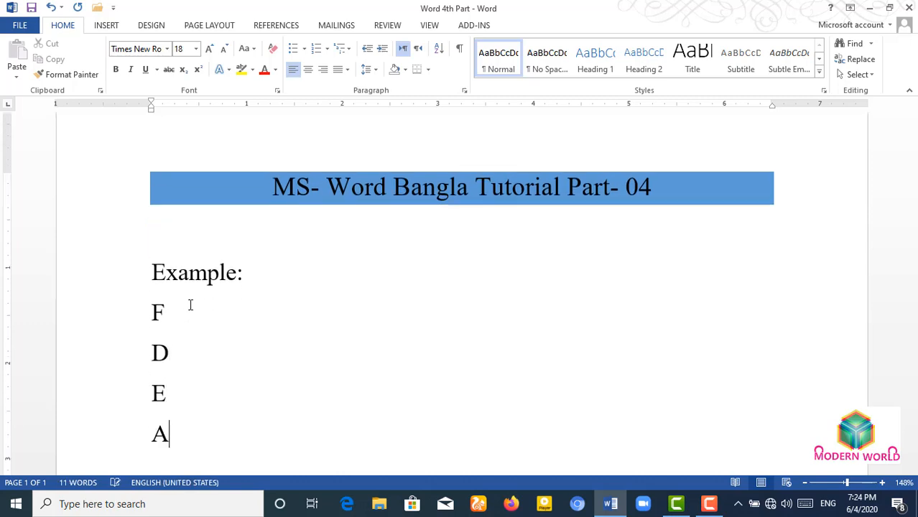
pyautogui.press('Return')
pyautogui.write('C')
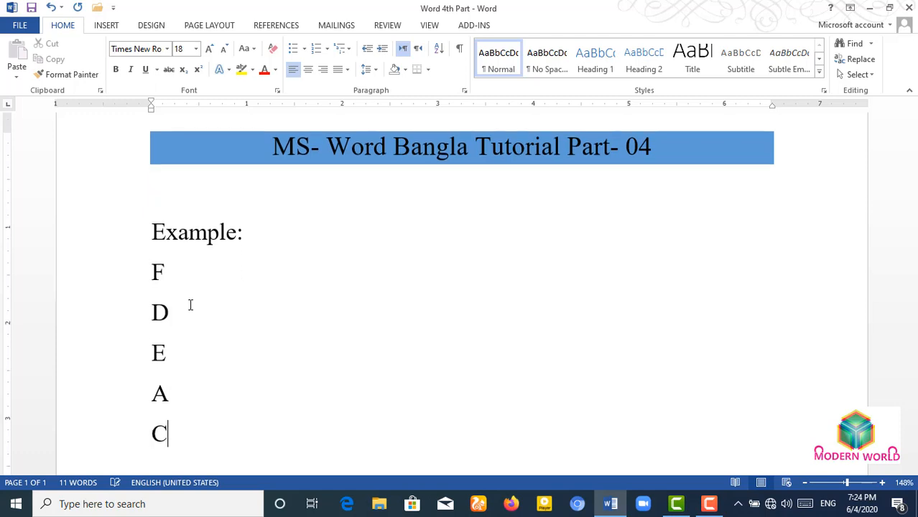
pyautogui.press('Return')
pyautogui.write('B')
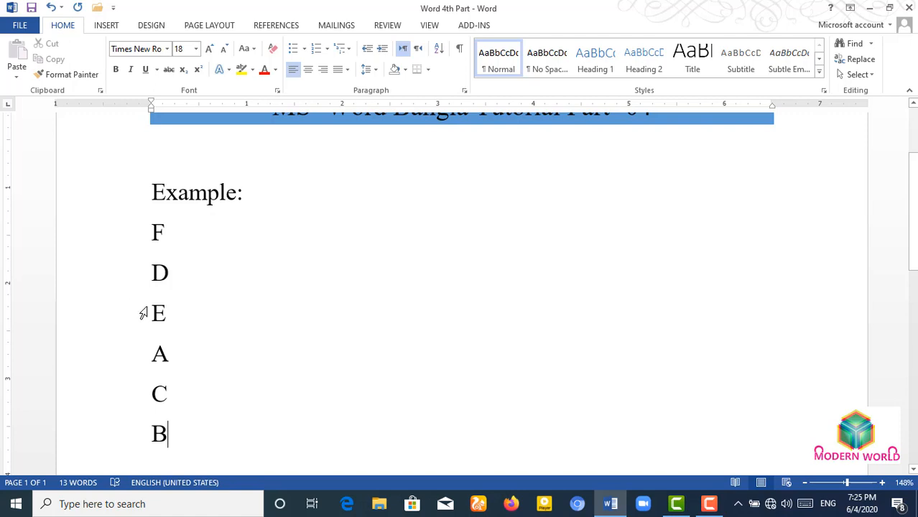
# - Select the six letter lines from F down to B
pyautogui.moveTo(173, 438); pyautogui.dragTo(132, 342)
pyautogui.doubleClick(170, 373)
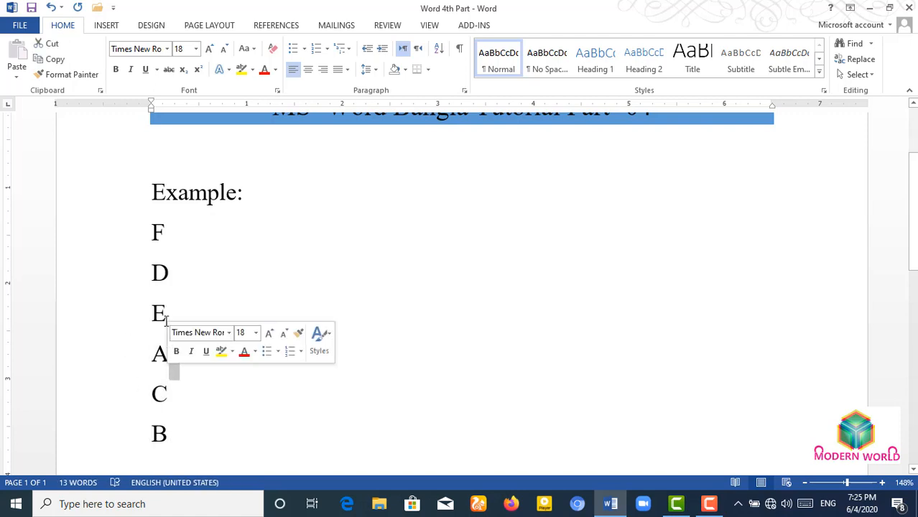
pyautogui.moveTo(153, 231); pyautogui.dragTo(162, 440)
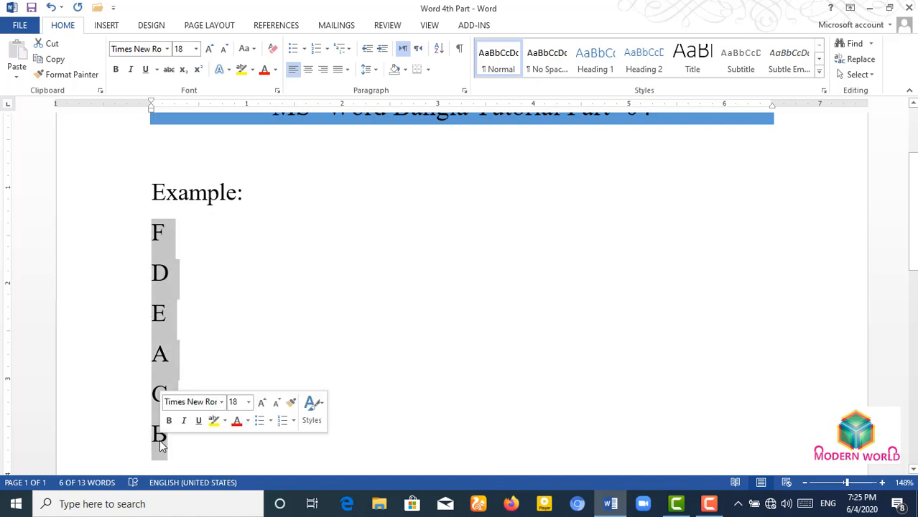
# - Sort the selected lines by paragraphs as Text, Ascending, so they read A to F
pyautogui.click(439, 50)
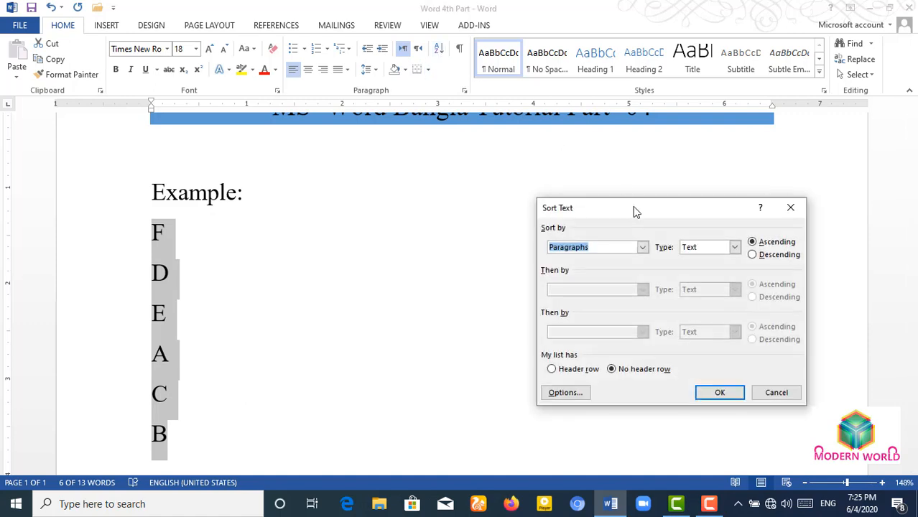
pyautogui.moveTo(578, 211); pyautogui.dragTo(423, 231)
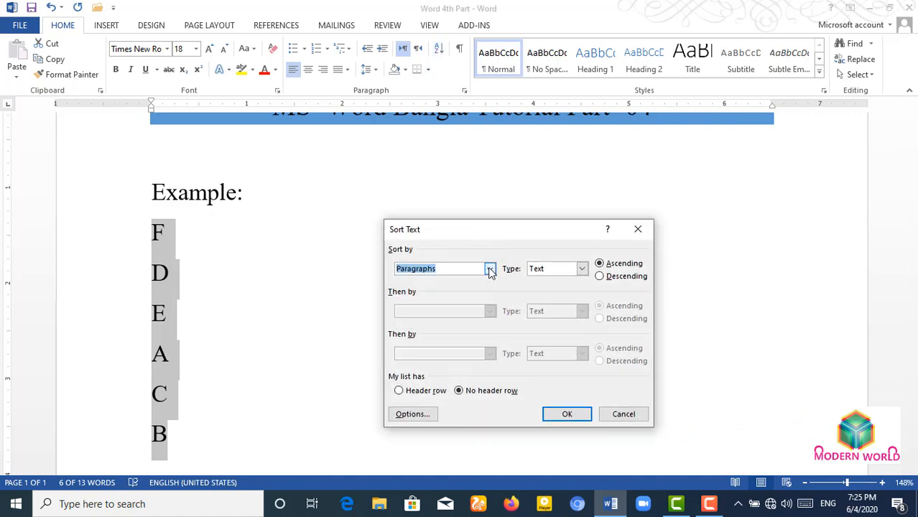
pyautogui.click(490, 269)
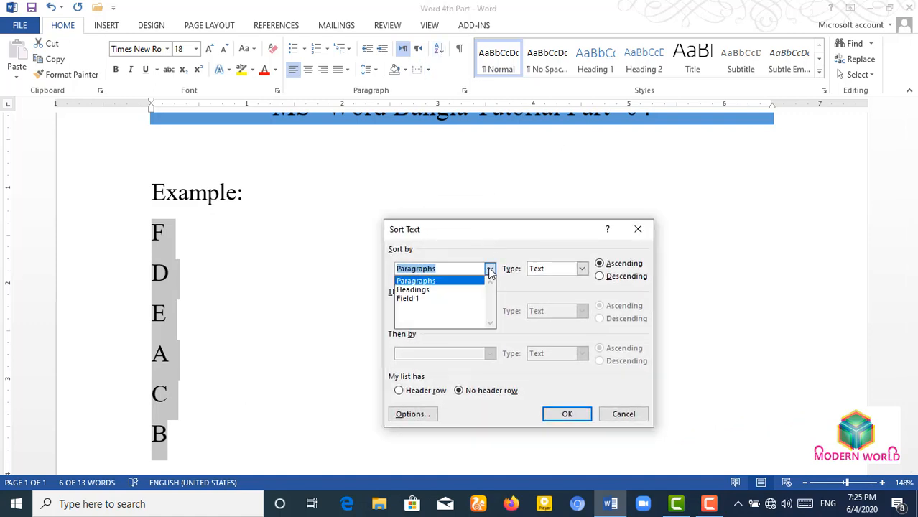
pyautogui.click(448, 284)
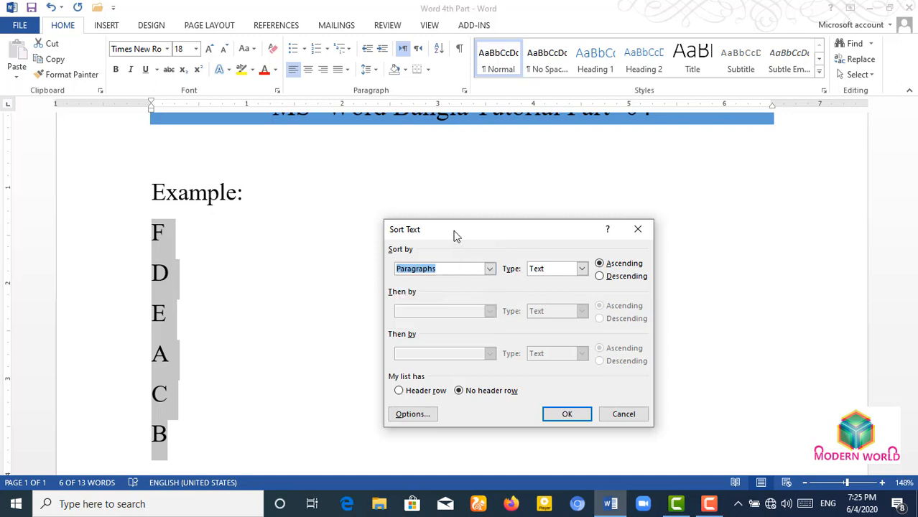
pyautogui.moveTo(454, 236); pyautogui.dragTo(559, 235)
pyautogui.click(687, 269)
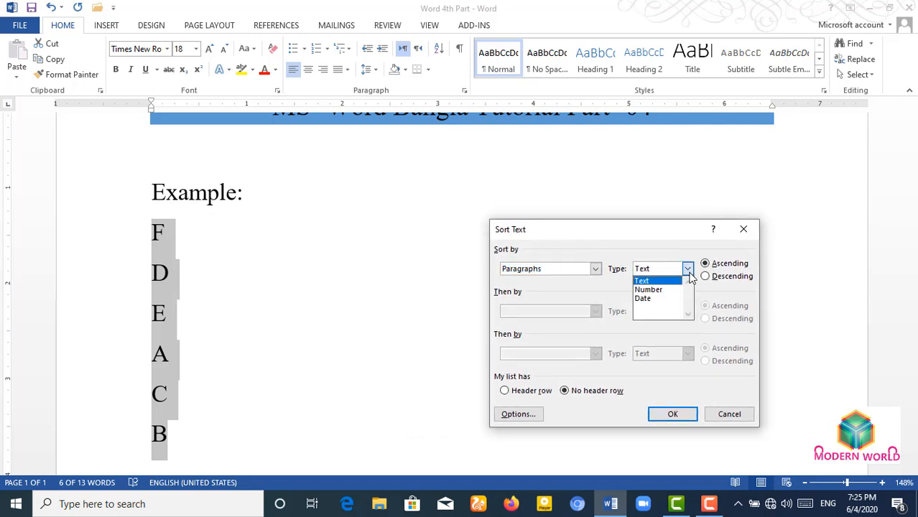
pyautogui.click(652, 282)
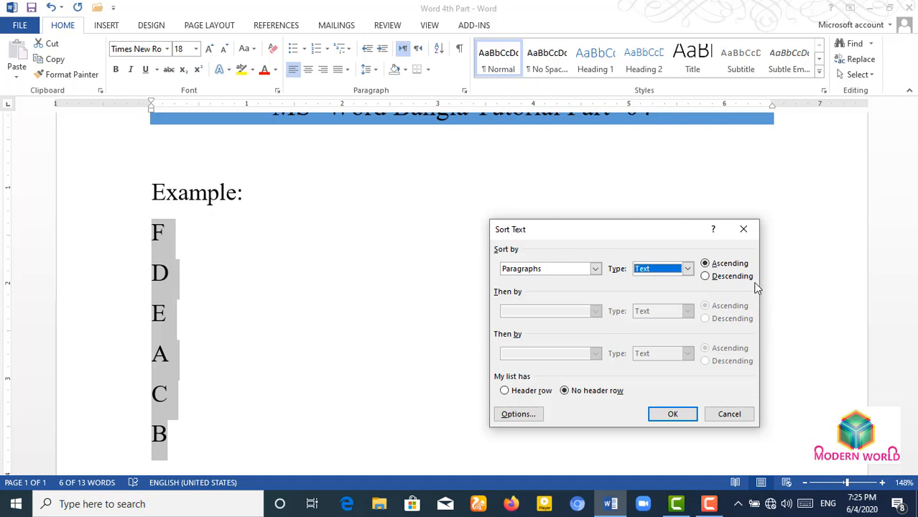
pyautogui.click(719, 263)
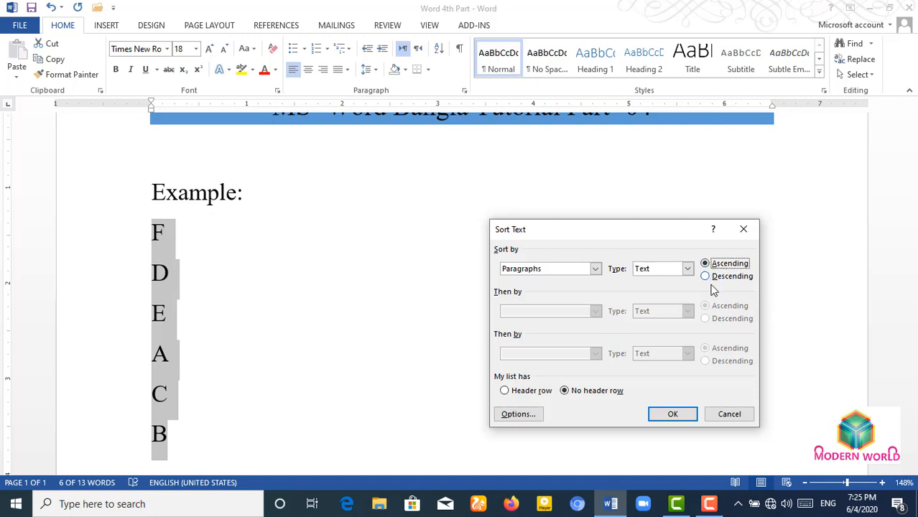
pyautogui.click(674, 417)
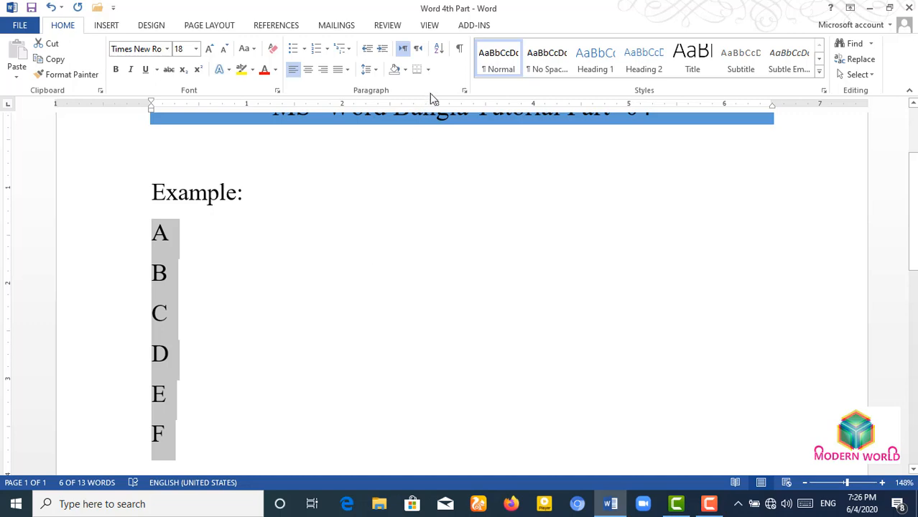
# - Re-sort the letter lines in Descending order so they read F to A, then deselect them
pyautogui.click(436, 50)
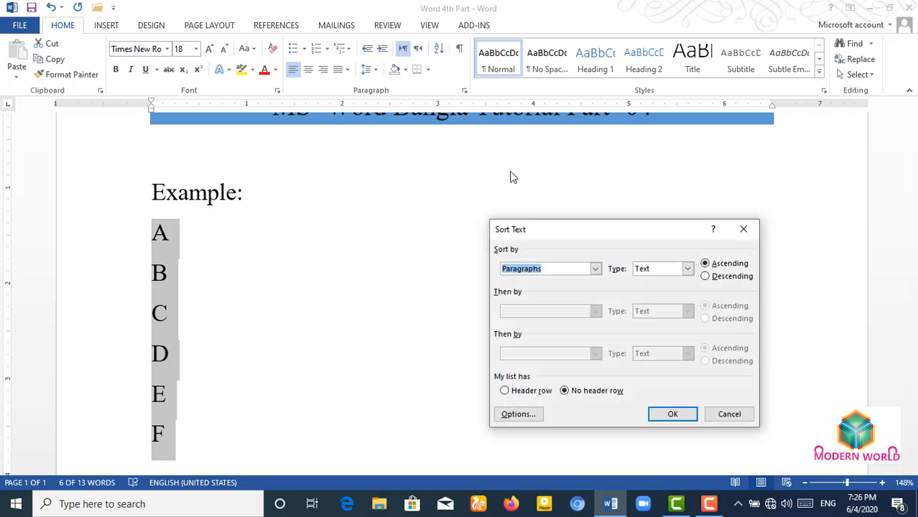
pyautogui.click(705, 277)
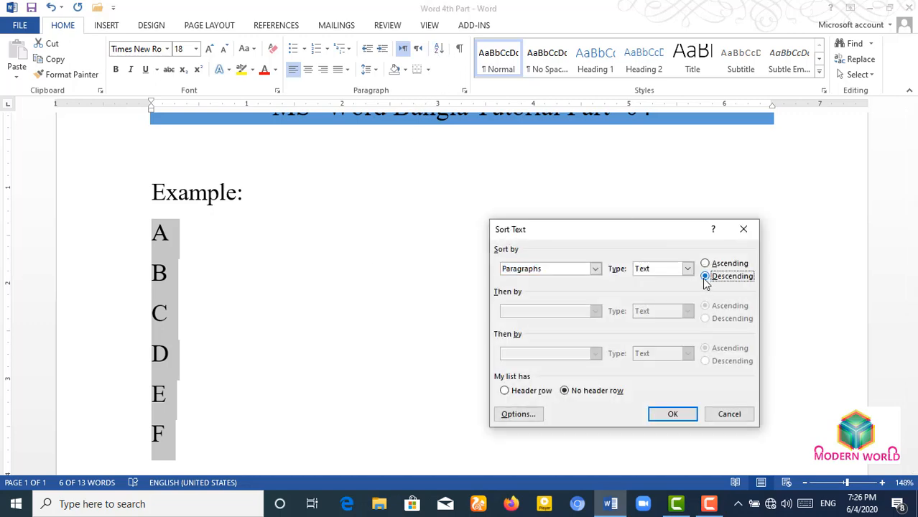
pyautogui.click(665, 415)
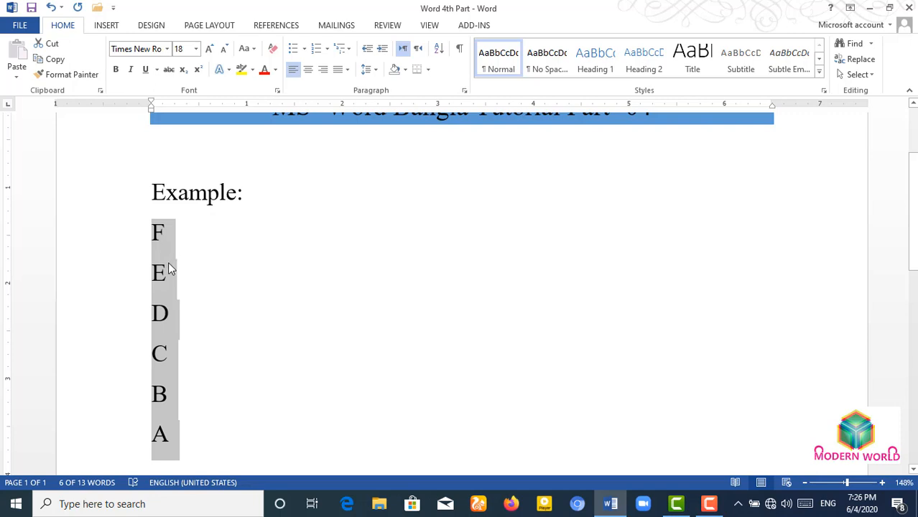
pyautogui.click(212, 281)
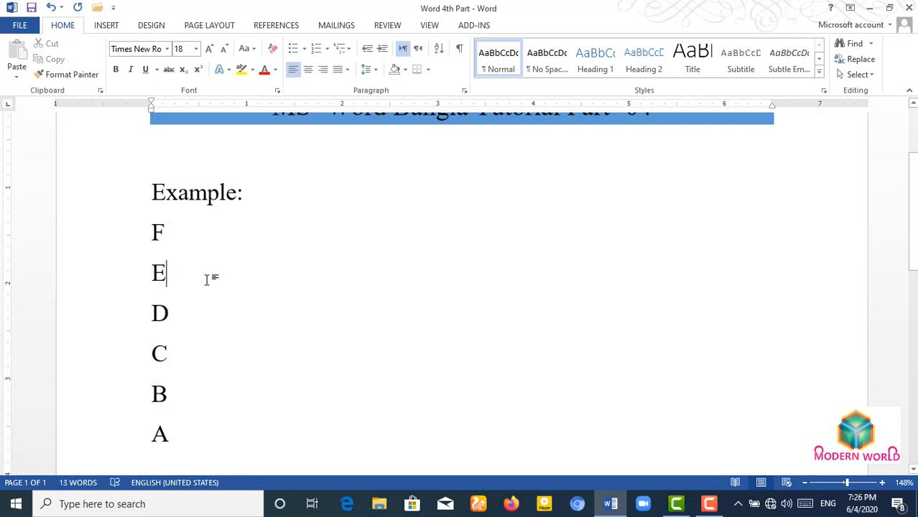
pyautogui.doubleClick(189, 228)
pyautogui.click(191, 255)
# - Below A, add a second 'Example:' line with the numbers 3, 2, 1, 4 and 5 on separate lines
pyautogui.click(196, 428)
pyautogui.press('Return')
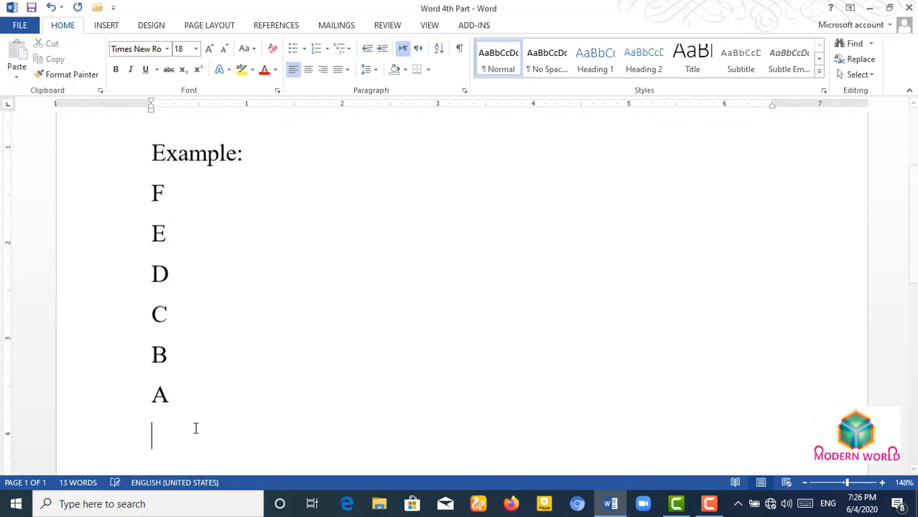
pyautogui.write('Exa')
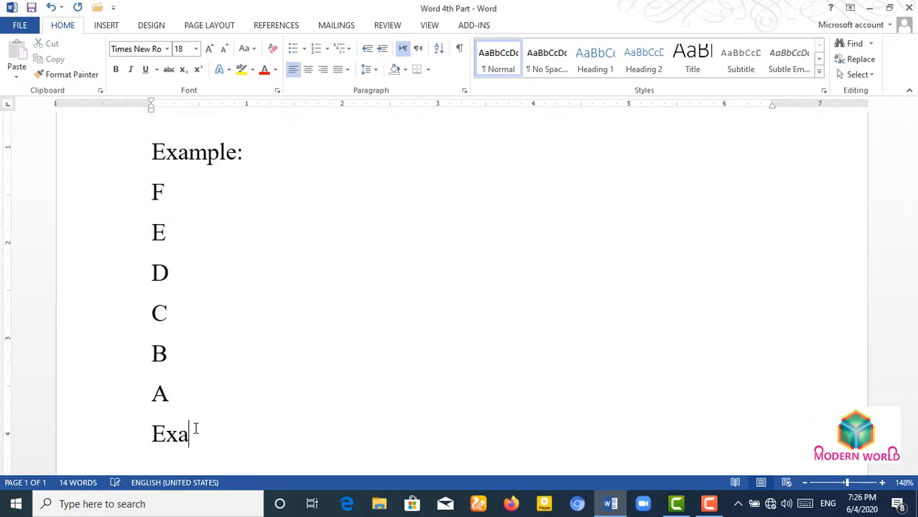
pyautogui.write('mple:')
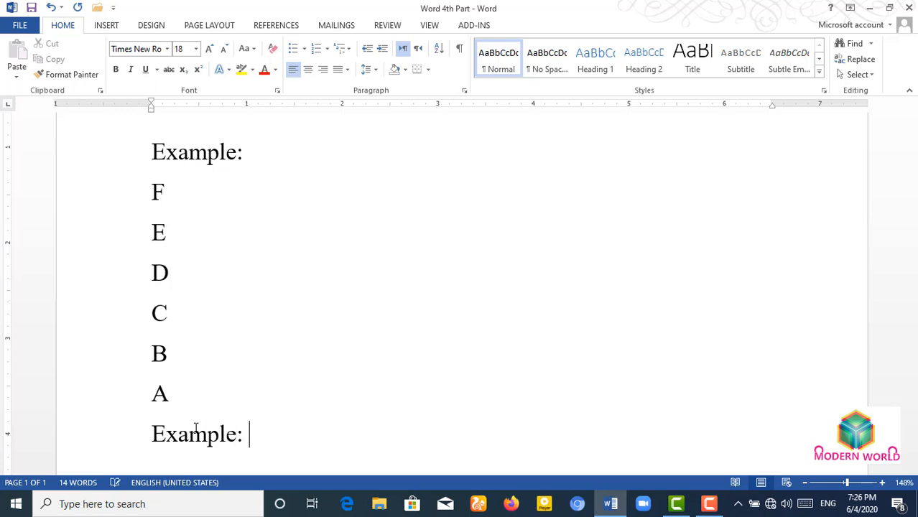
pyautogui.press('Return')
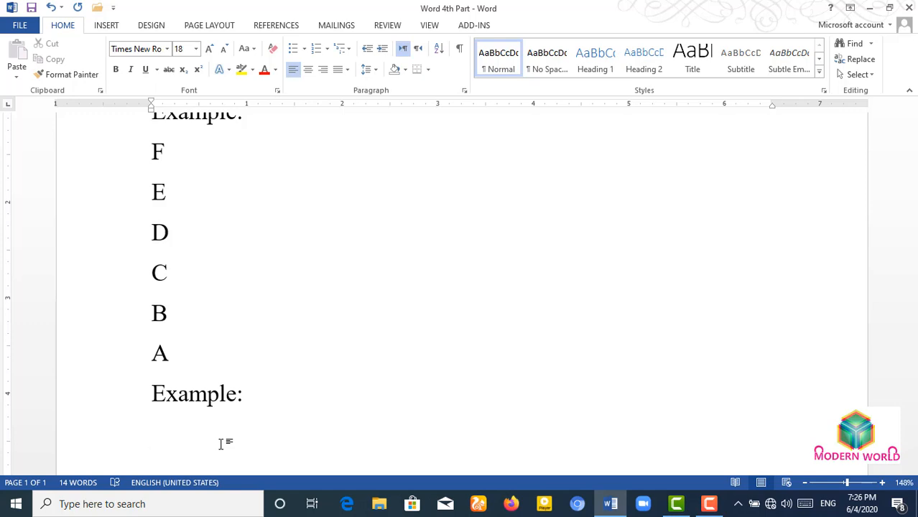
pyautogui.write('3')
pyautogui.press('Return')
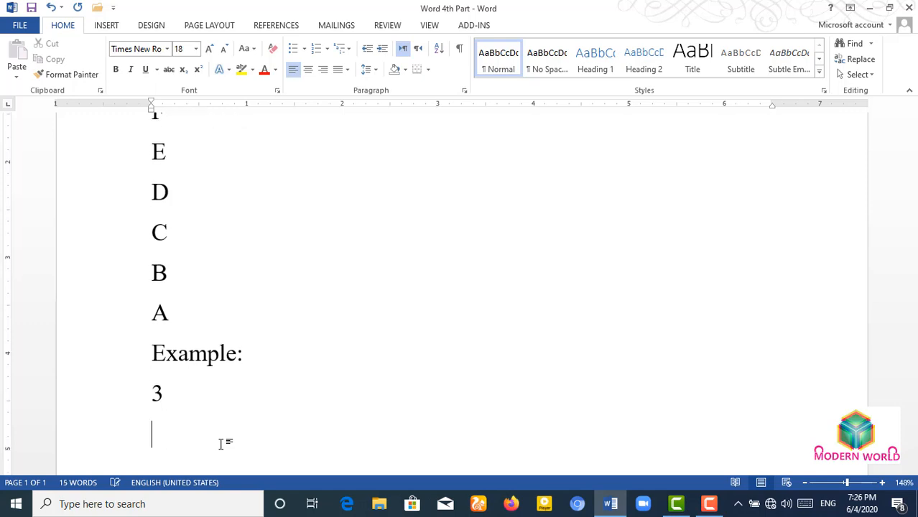
pyautogui.write('2')
pyautogui.press('Return')
pyautogui.write('1')
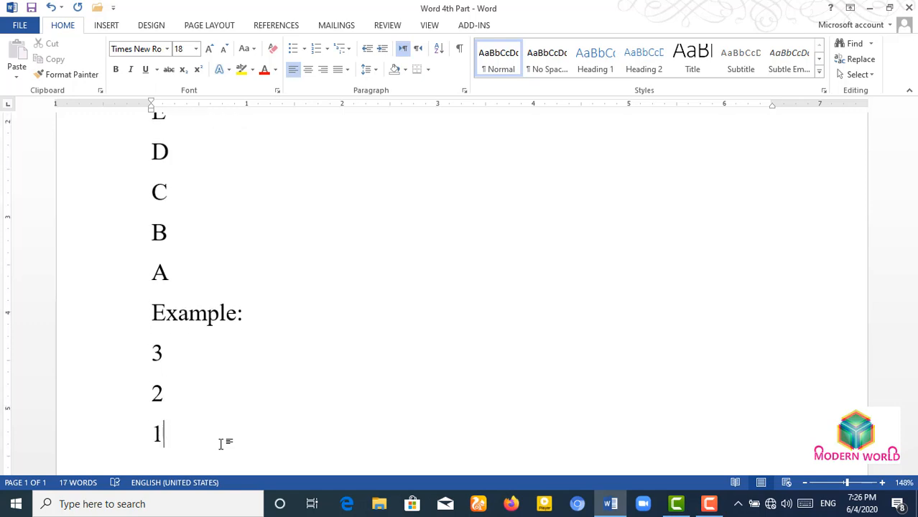
pyautogui.press('Return')
pyautogui.write('4')
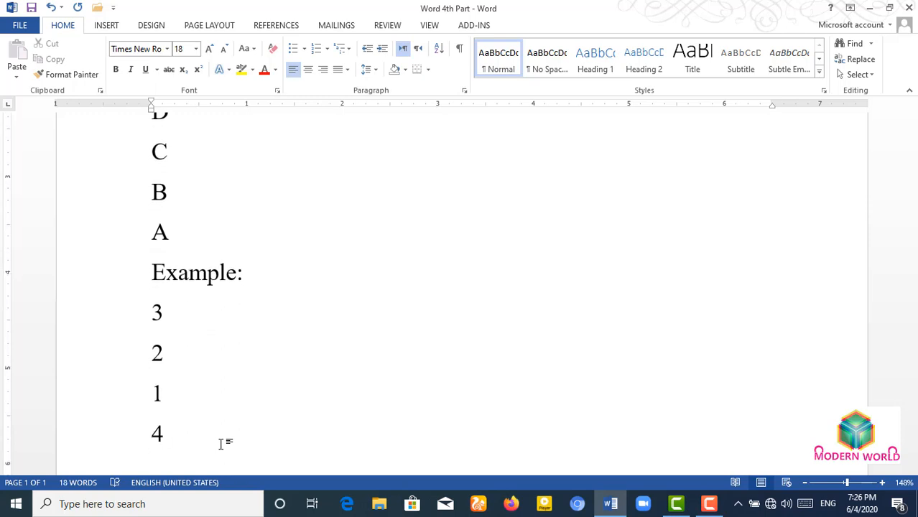
pyautogui.press('Return')
pyautogui.write('5')
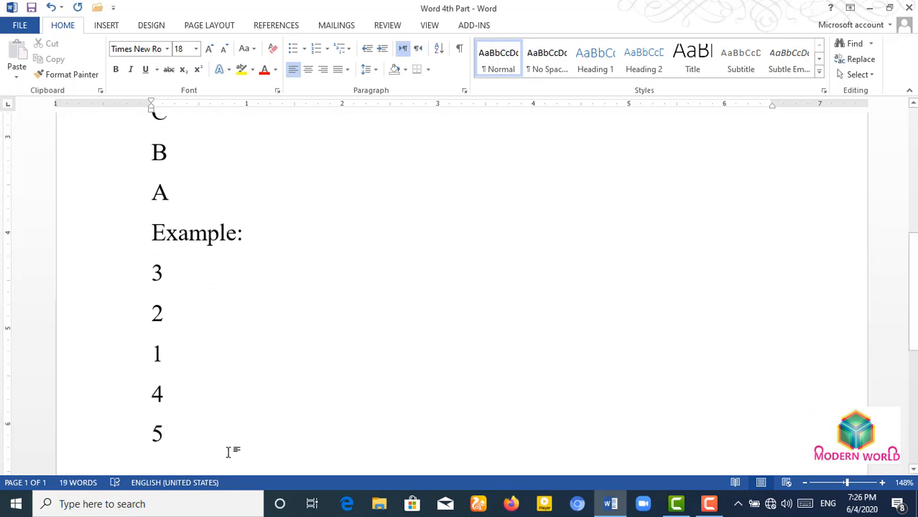
# - Sort the number lines as type Number, Ascending, giving 1 through 5
pyautogui.keyDown('shift'); pyautogui.click(117, 269); pyautogui.keyUp('shift')
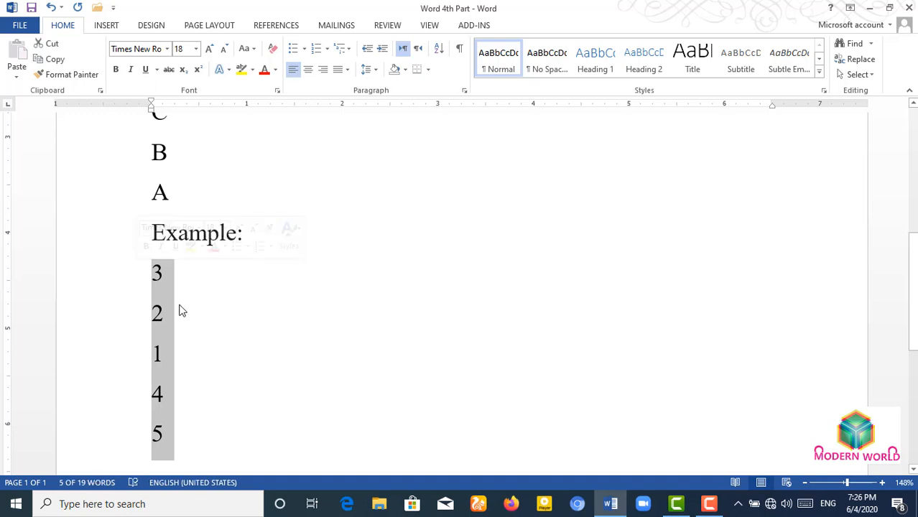
pyautogui.click(439, 48)
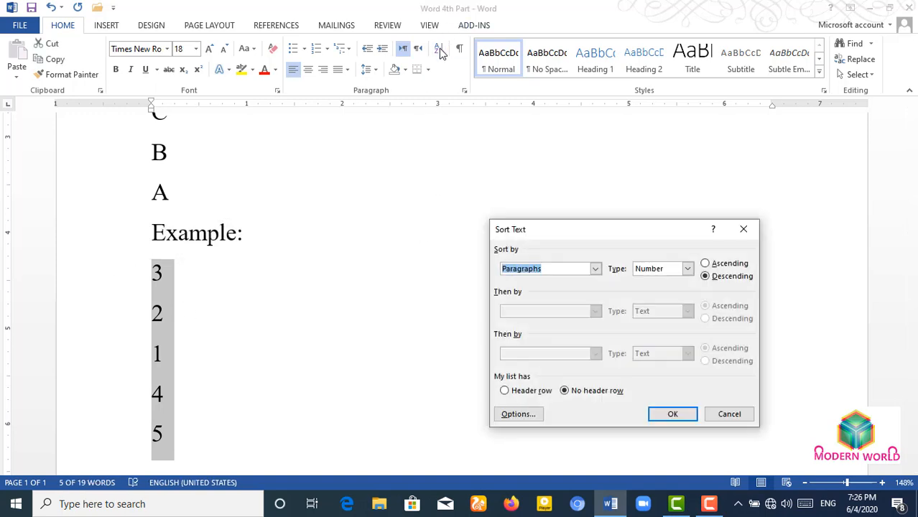
pyautogui.click(687, 268)
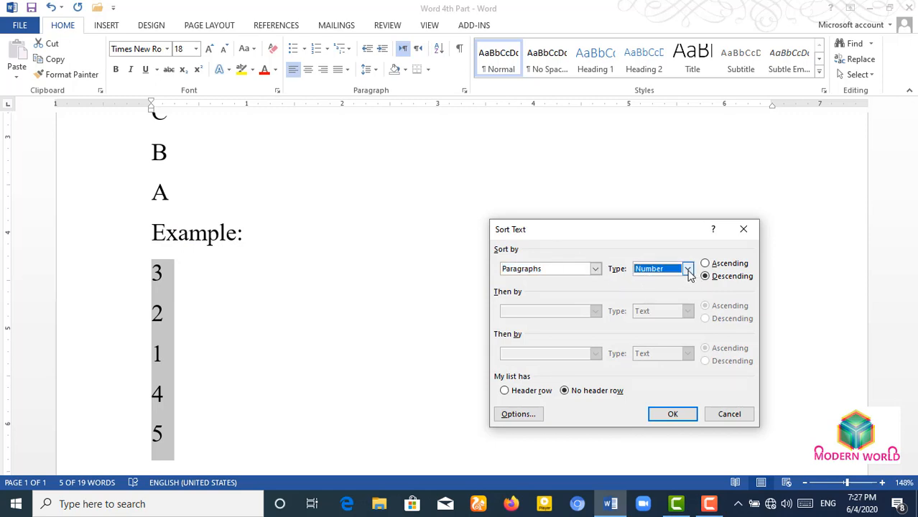
pyautogui.click(663, 290)
pyautogui.click(706, 264)
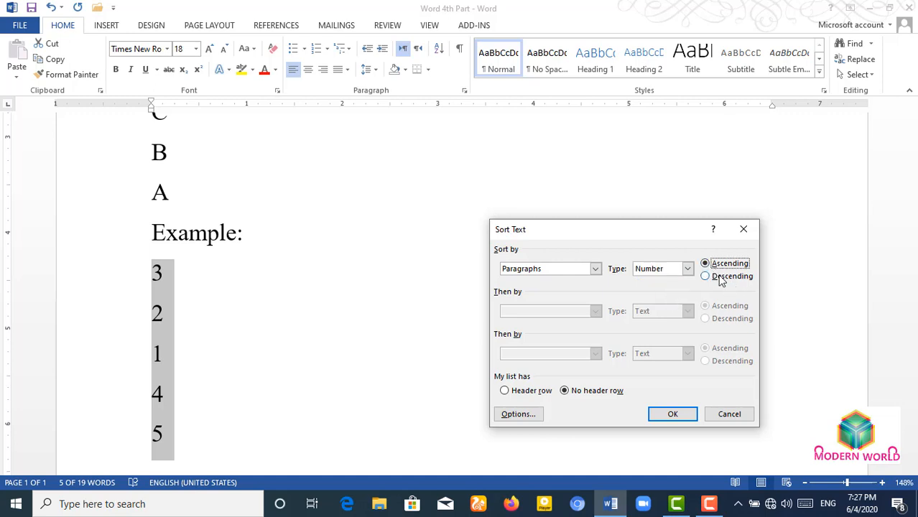
pyautogui.click(672, 414)
pyautogui.click(663, 395)
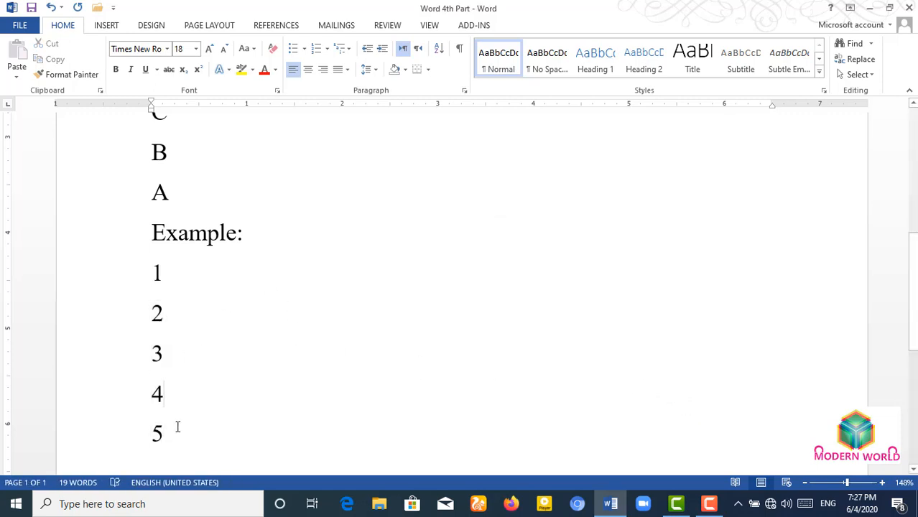
# - Reselect the numbers 1 to 5 and sort them in Descending order
pyautogui.moveTo(180, 436); pyautogui.dragTo(132, 280)
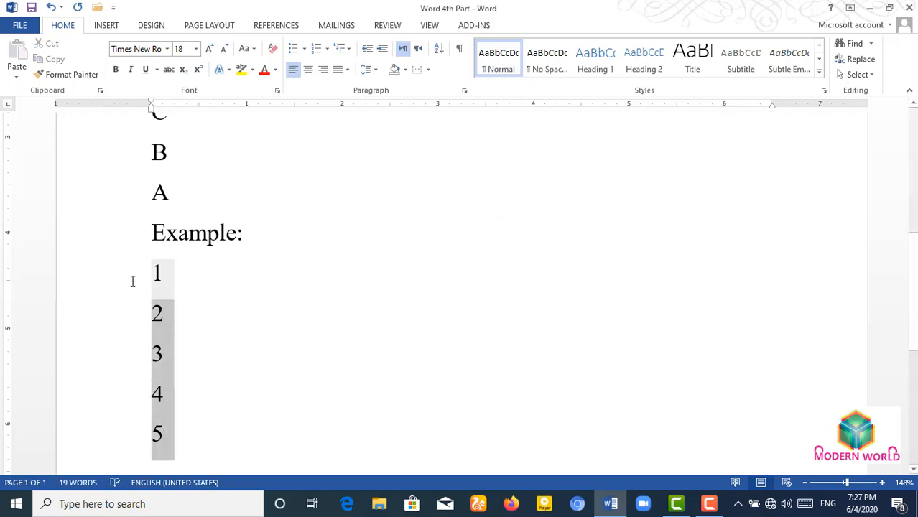
pyautogui.click(439, 51)
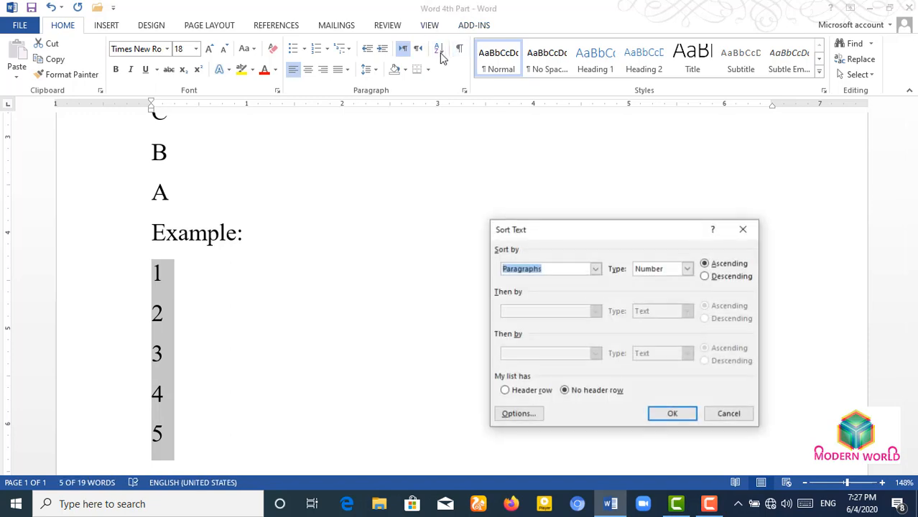
pyautogui.click(717, 277)
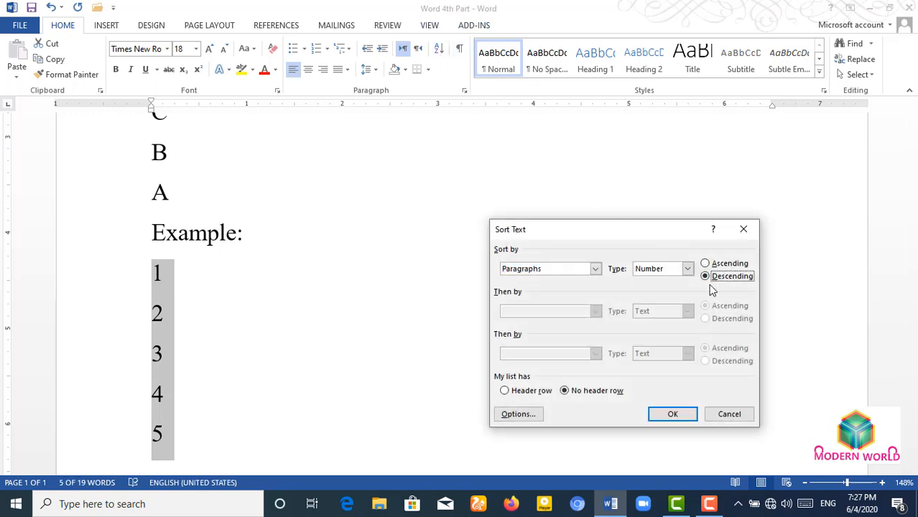
pyautogui.click(672, 415)
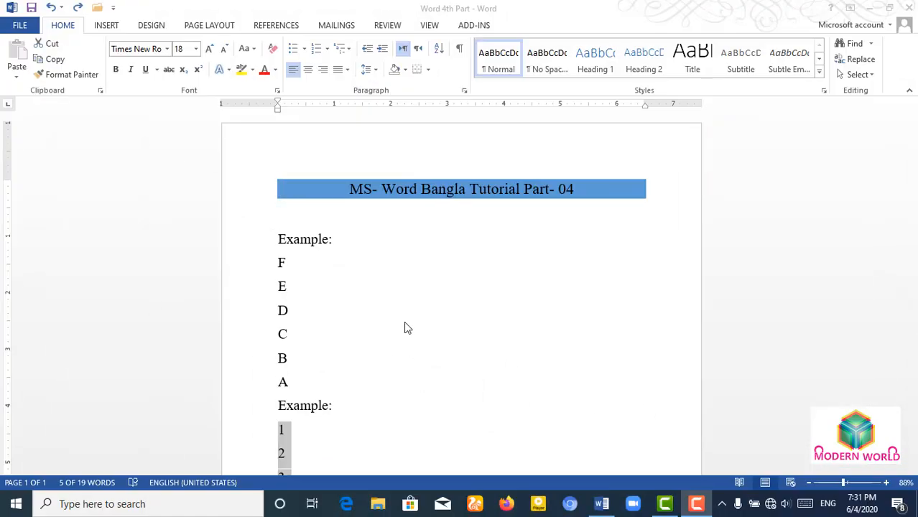
# - Start a new line after 5 and type a third 'Example:' heading
pyautogui.scroll(-3, 395, 326)
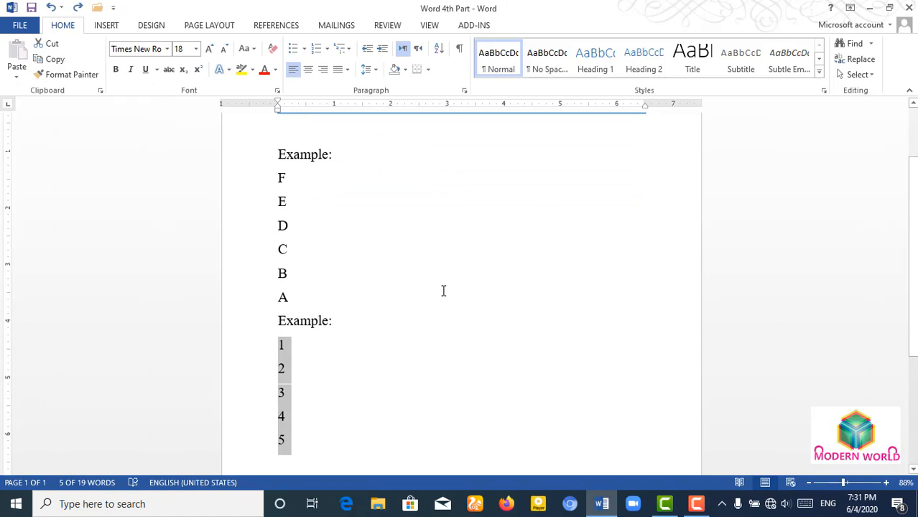
pyautogui.scroll(3, 442, 290)
pyautogui.scroll(-2, 388, 330)
pyautogui.scroll(1, 362, 359)
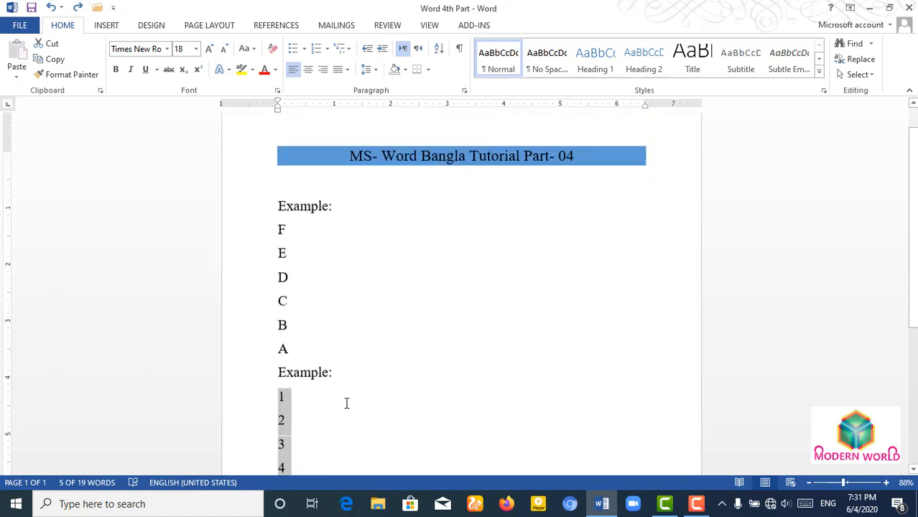
pyautogui.scroll(-8, 323, 401)
pyautogui.click(321, 271)
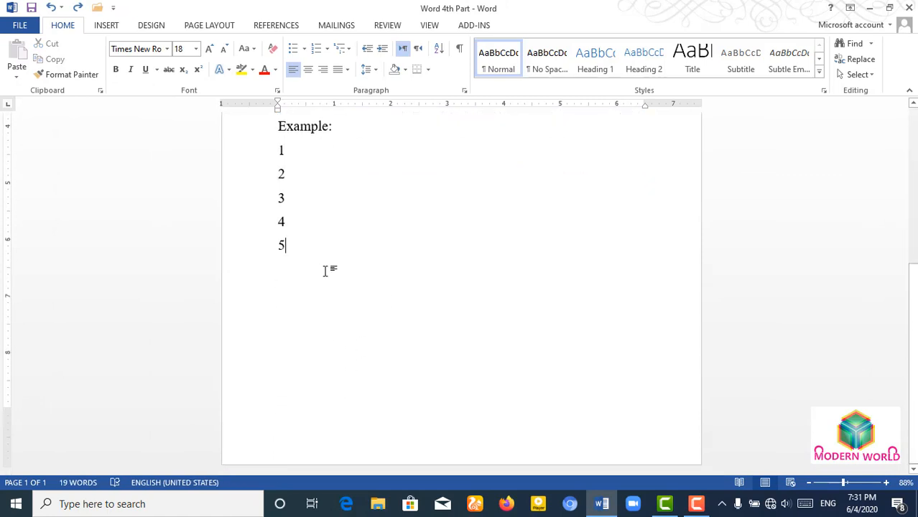
pyautogui.press('Return')
pyautogui.write('Exam')
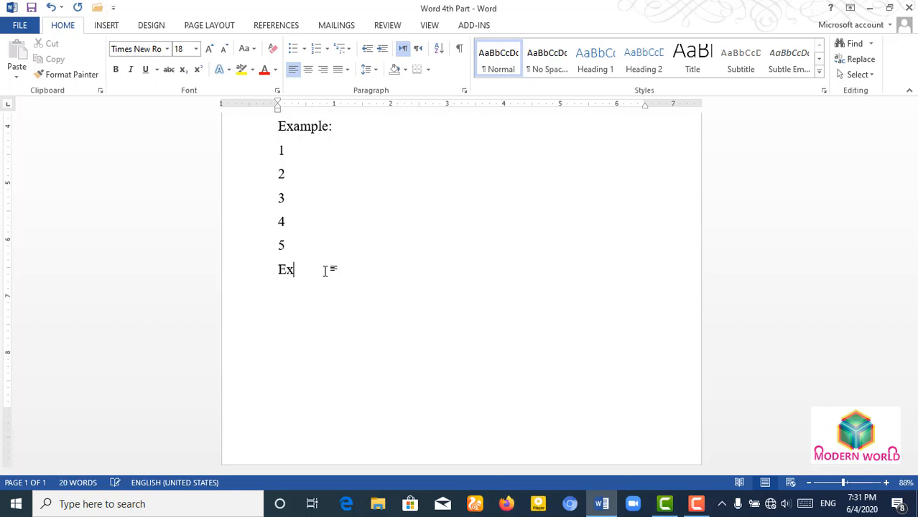
pyautogui.write(':')
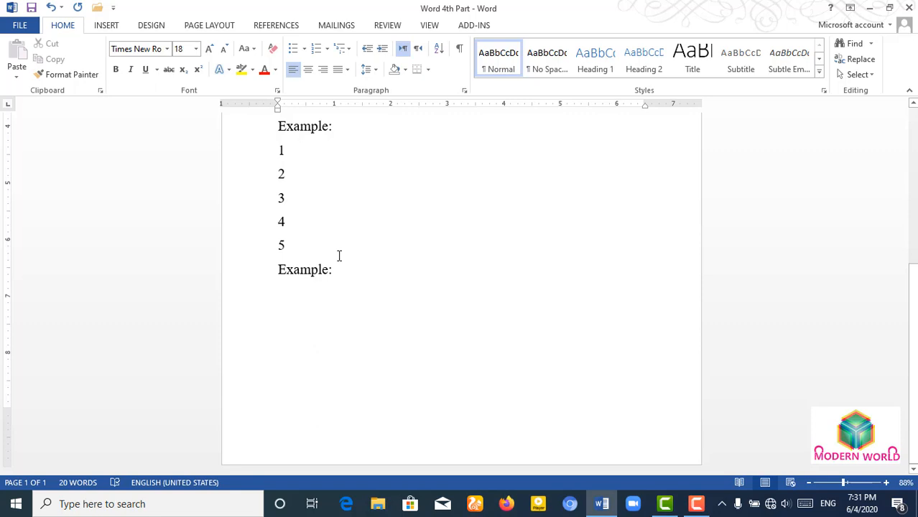
# - Type the dates 06-04-2020, 06-01-2020 and 07-02-2020 on separate lines
pyautogui.write('0')
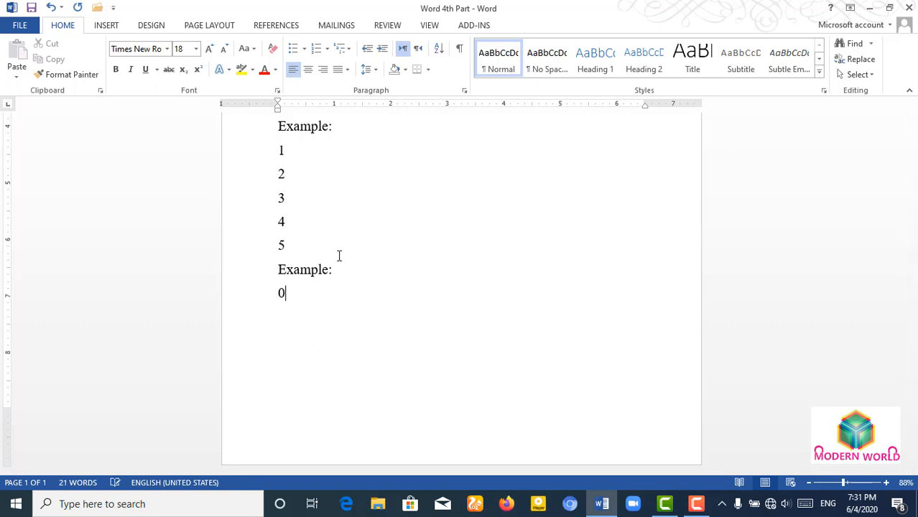
pyautogui.write('6-04-20202')
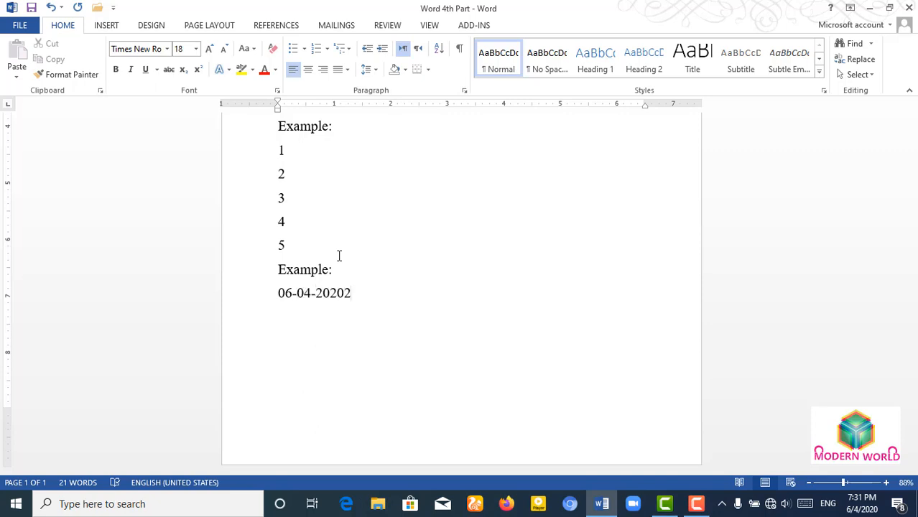
pyautogui.press('BackSpace')
pyautogui.write('06-')
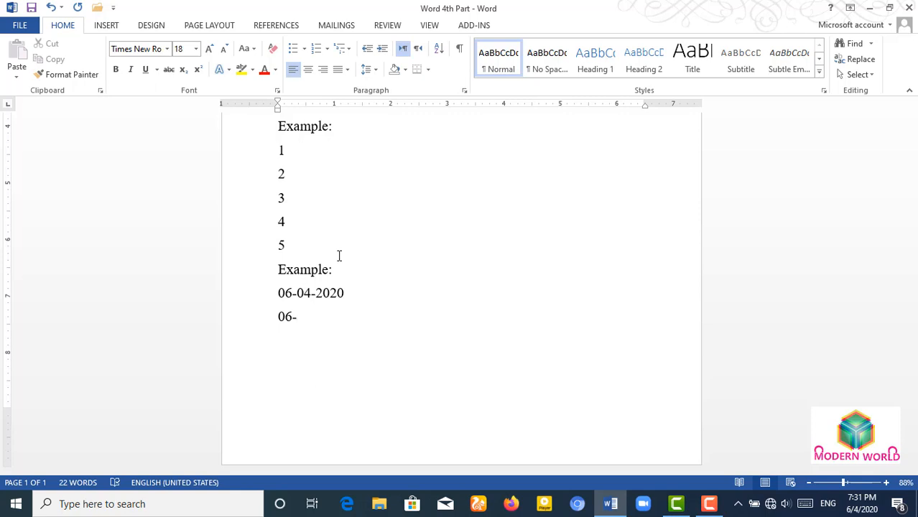
pyautogui.write('01-2020')
pyautogui.press('Return')
pyautogui.write('07-')
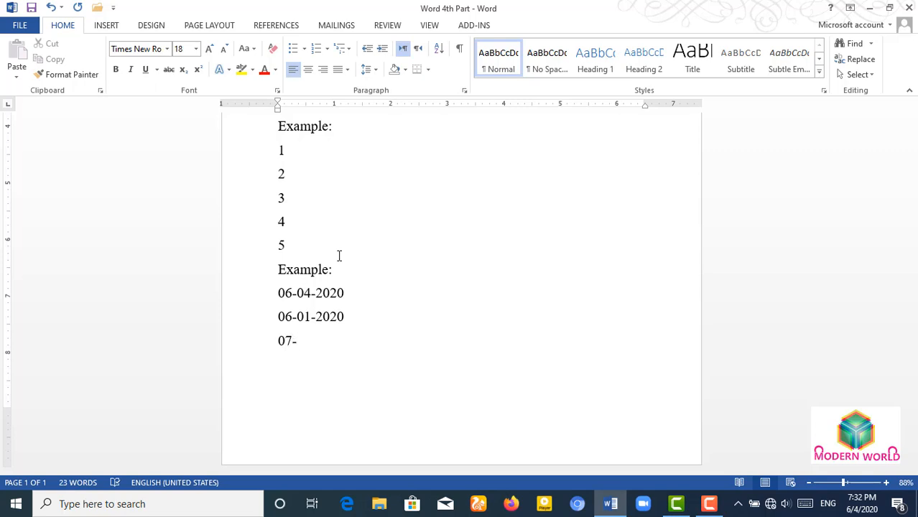
pyautogui.write('02-2020')
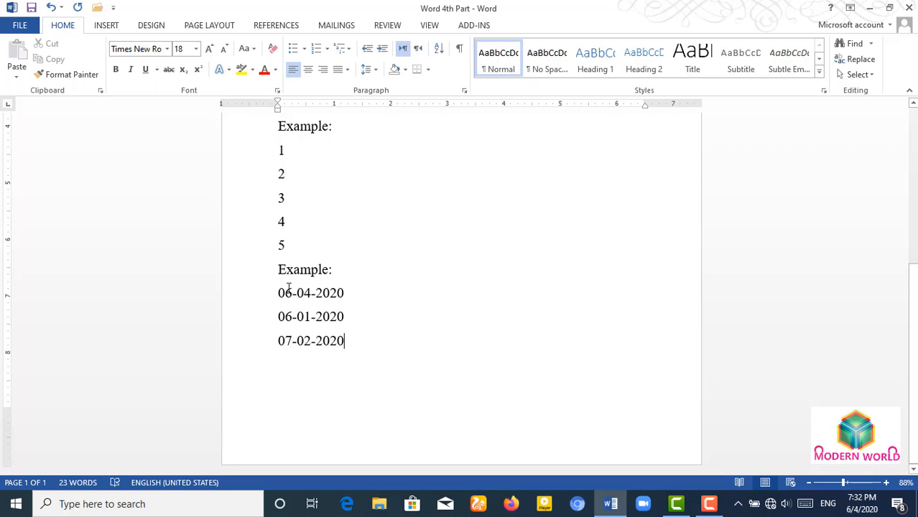
# - Insert the date 08-03-2020 on a new line above 06-04-2020
pyautogui.moveTo(290, 289); pyautogui.dragTo(278, 297)
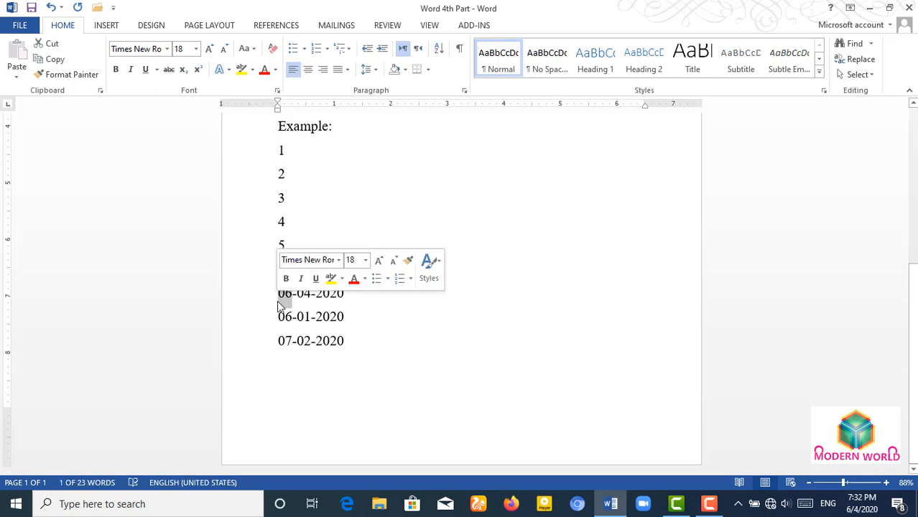
pyautogui.click(278, 301)
pyautogui.press('Return')
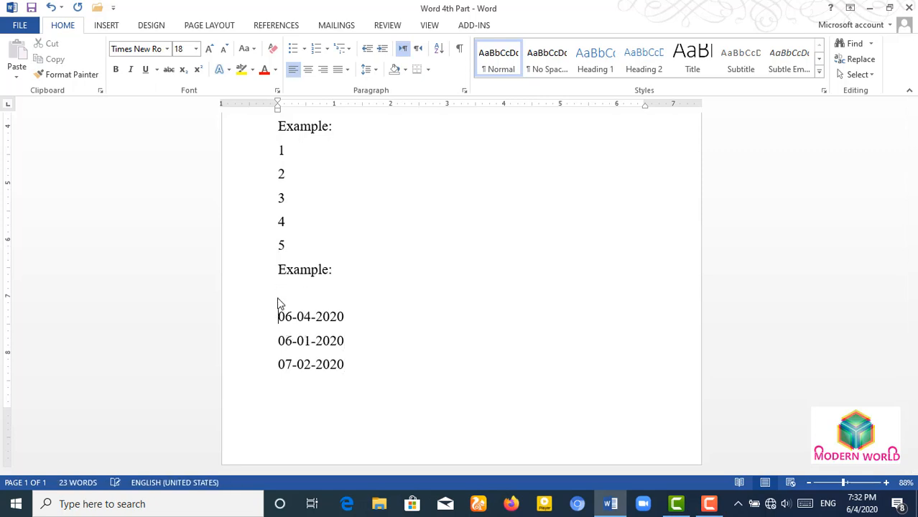
pyautogui.write('08-03-2020')
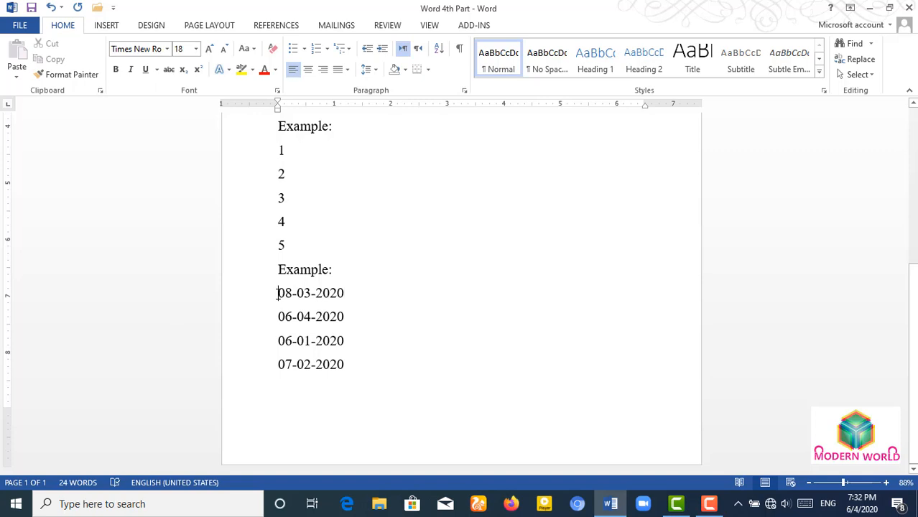
# - Select the four date lines and sort them Ascending, from 06-01-2020 to 08-03-2020
pyautogui.moveTo(277, 293); pyautogui.dragTo(370, 383)
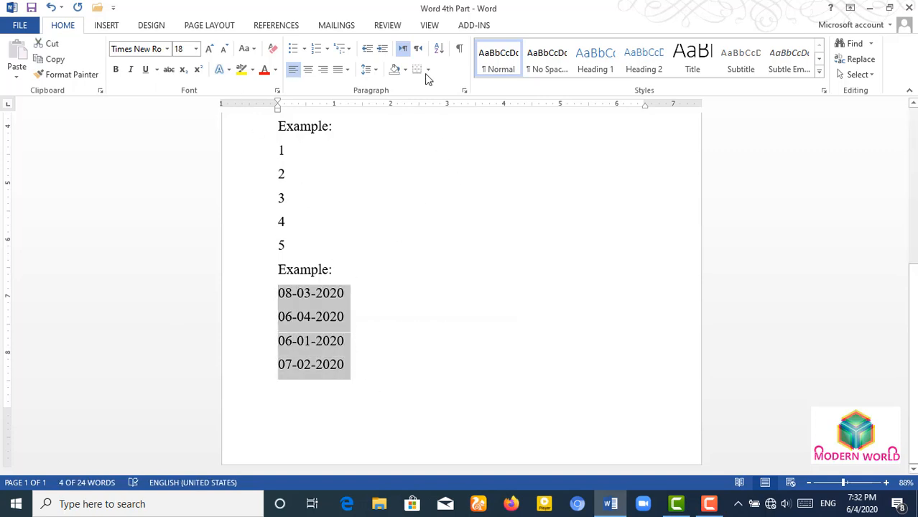
pyautogui.click(438, 48)
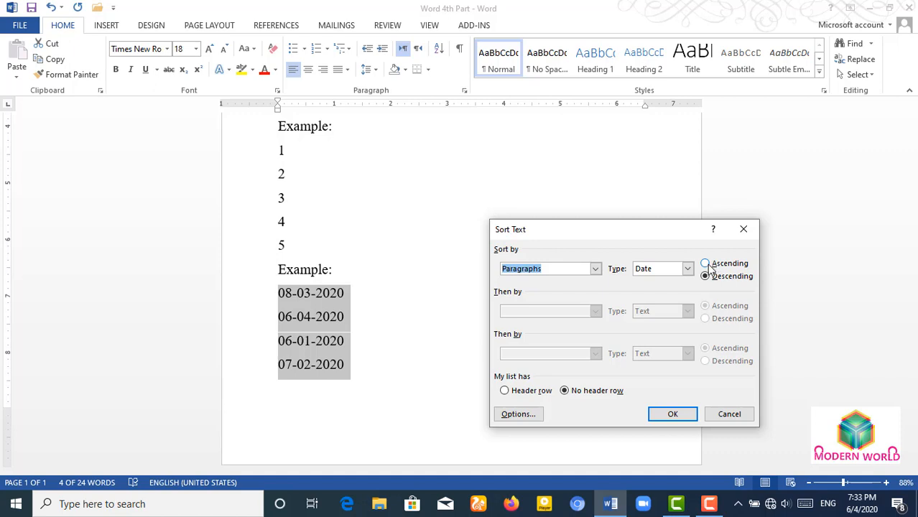
pyautogui.click(707, 264)
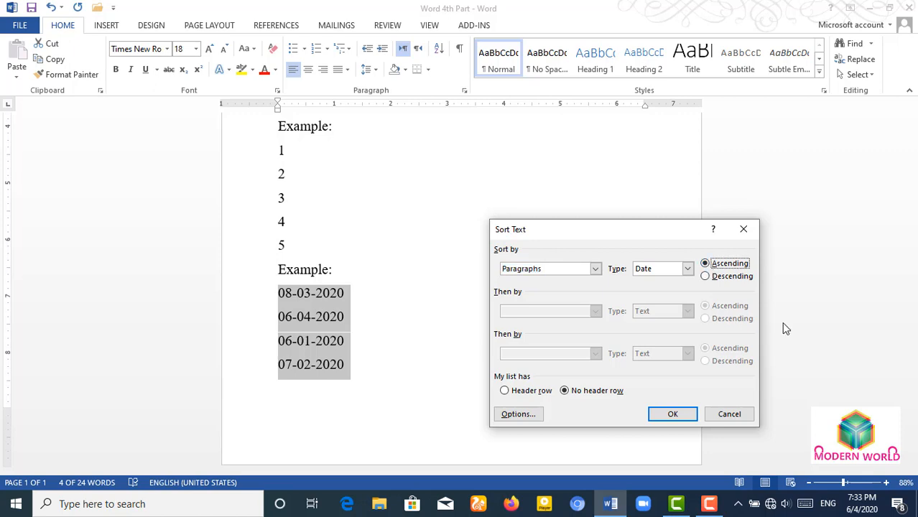
pyautogui.click(672, 415)
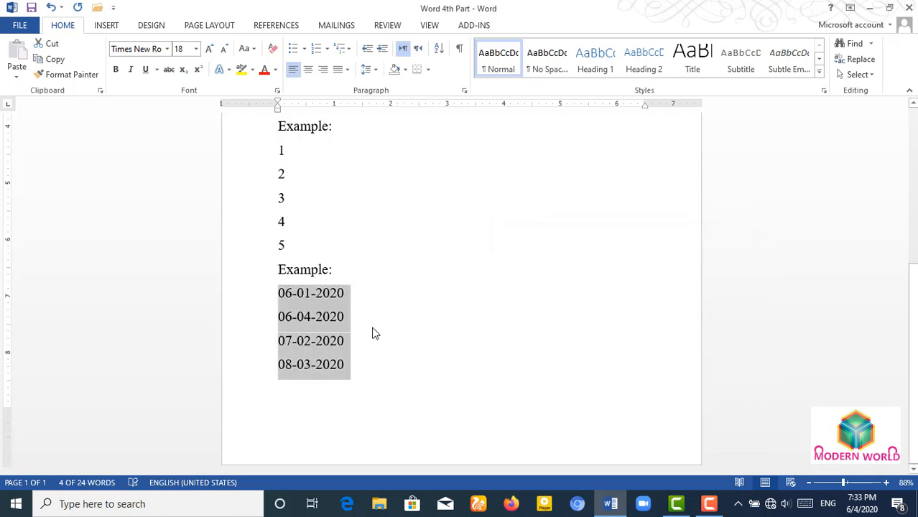
pyautogui.doubleClick(302, 292)
pyautogui.click(302, 293)
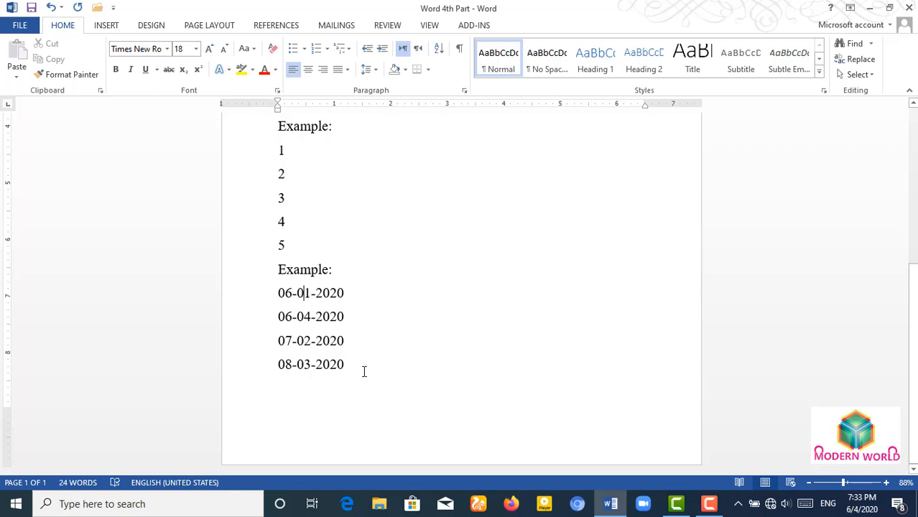
pyautogui.moveTo(346, 368)
pyautogui.mouseDown()
pyautogui.moveTo(263, 300)
pyautogui.moveTo(348, 372)
pyautogui.mouseUp()
pyautogui.click(302, 342)
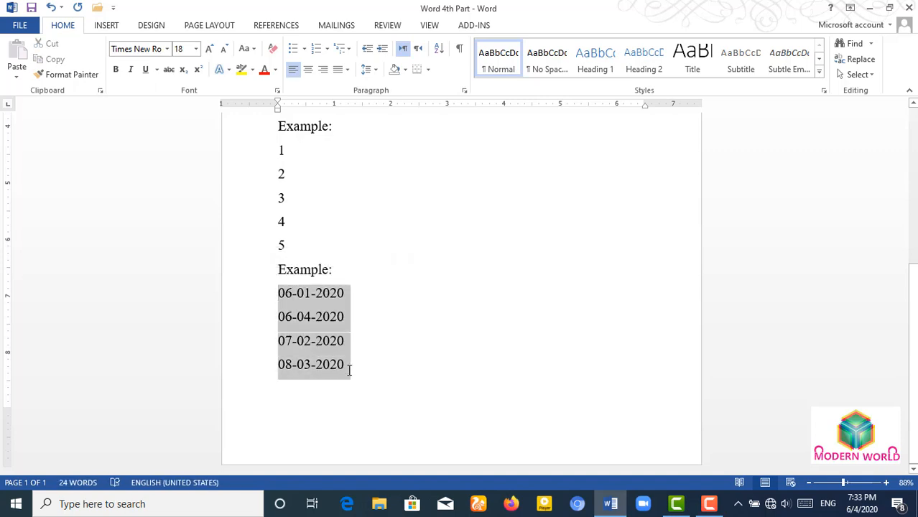
pyautogui.click(321, 342)
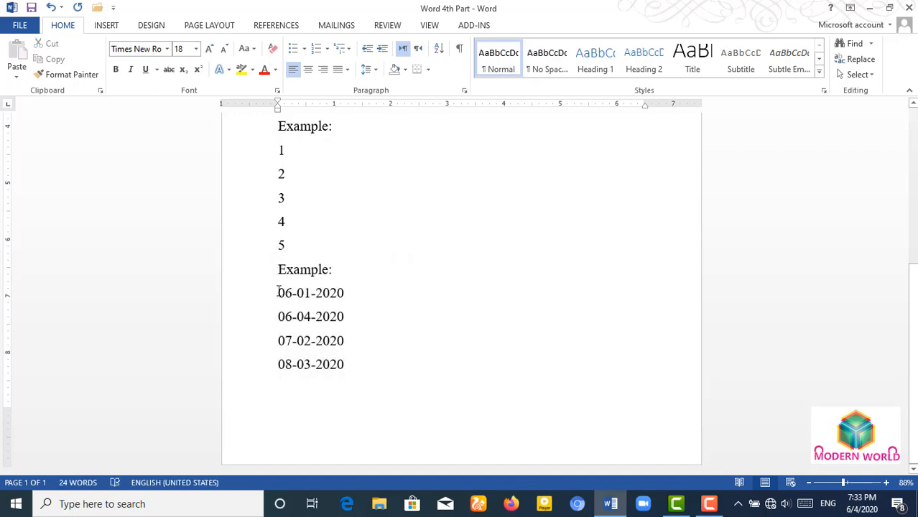
pyautogui.moveTo(281, 291); pyautogui.dragTo(354, 371)
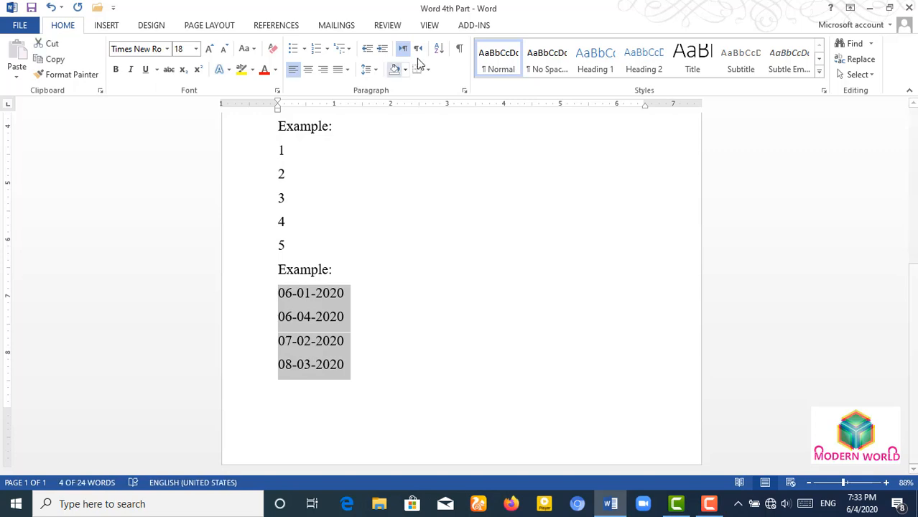
pyautogui.click(439, 48)
pyautogui.click(706, 276)
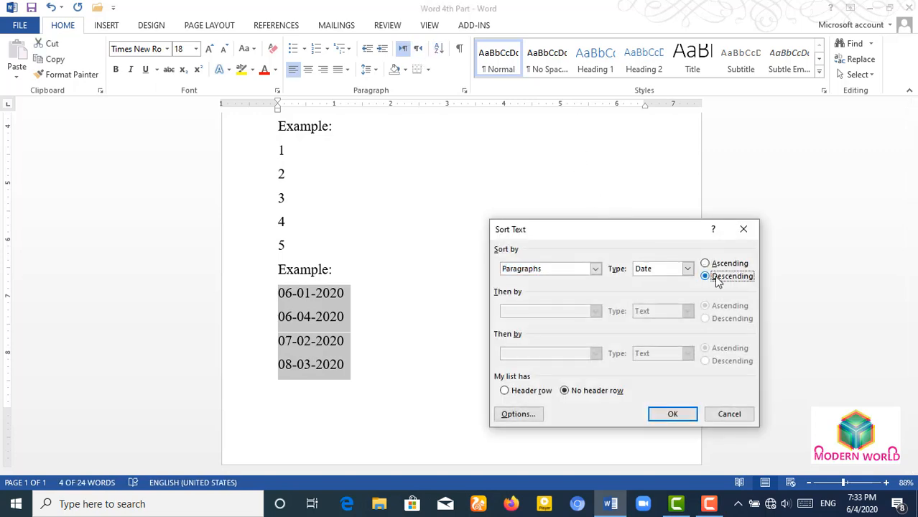
pyautogui.click(671, 414)
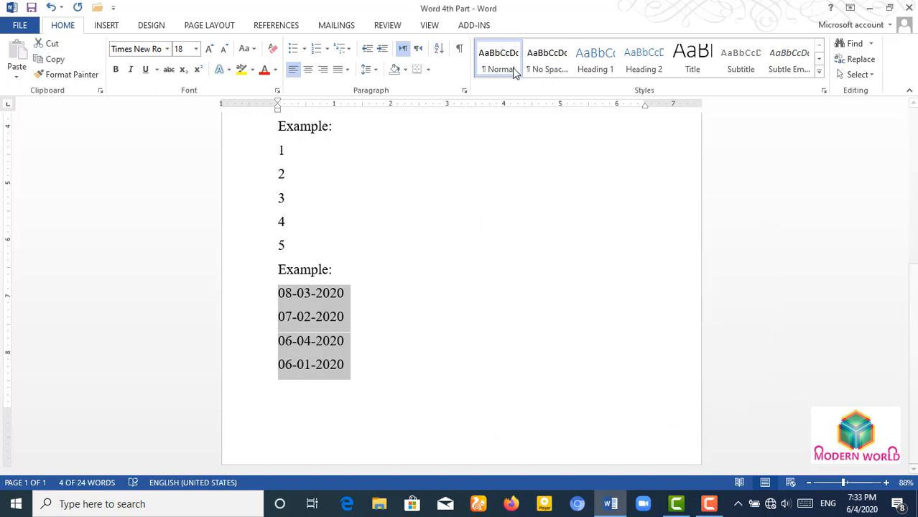
pyautogui.hotkey('ctrl', 'z')
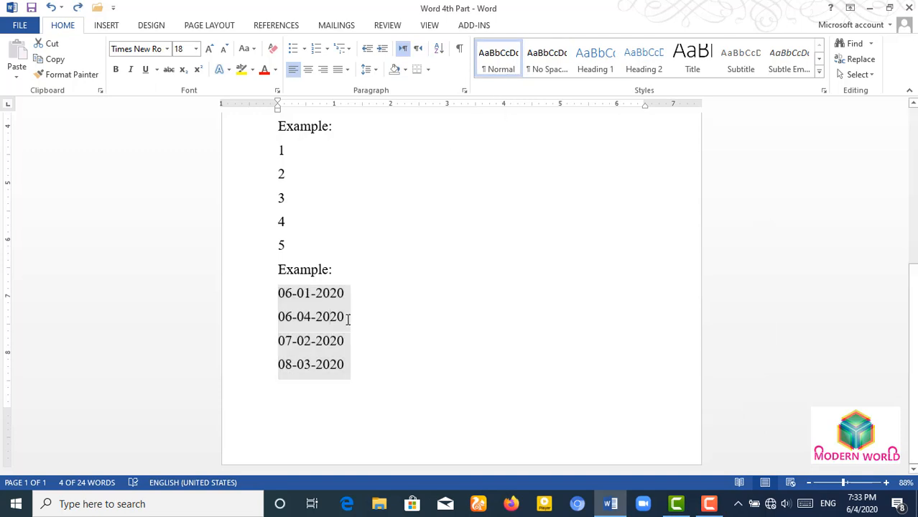
pyautogui.click(332, 317)
pyautogui.scroll(2, 382, 334)
pyautogui.scroll(5, 379, 345)
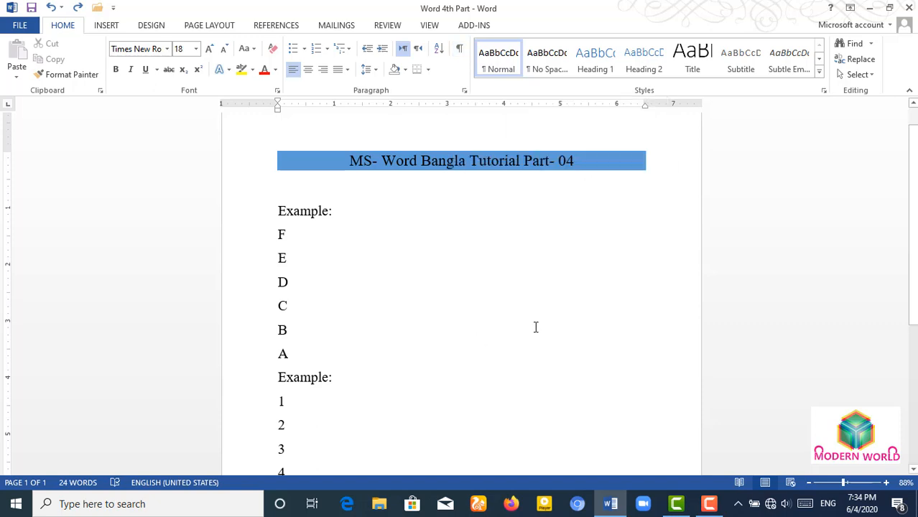
pyautogui.hotkey('ctrl', 'shift', '8')
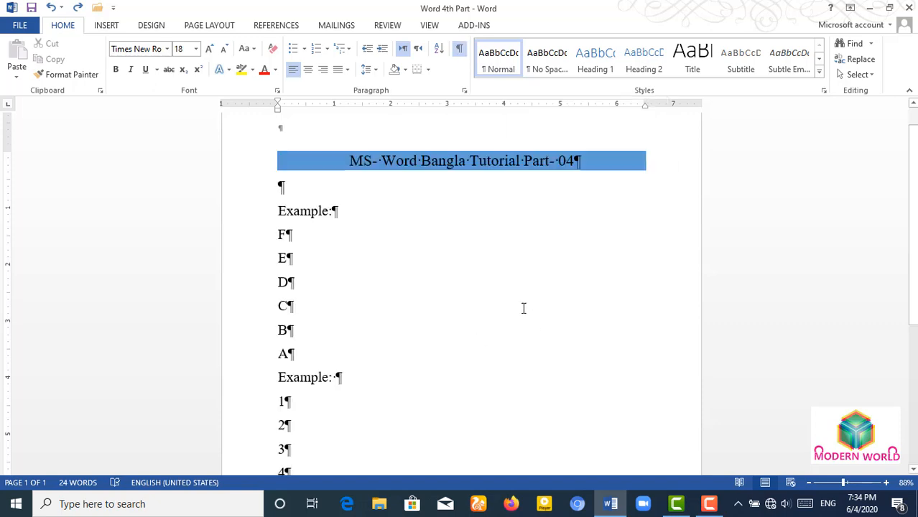
pyautogui.scroll(1, 373, 224)
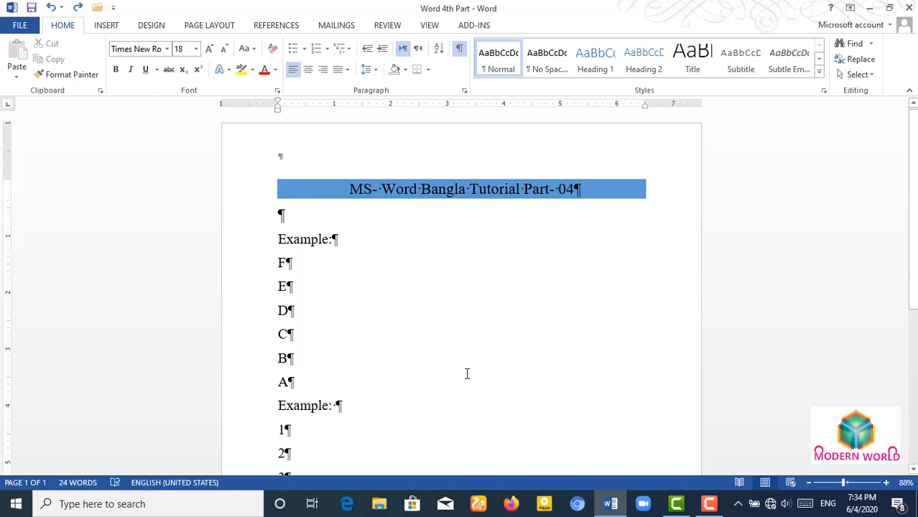
pyautogui.scroll(-5, 463, 366)
pyautogui.scroll(4, 450, 355)
pyautogui.scroll(1, 446, 350)
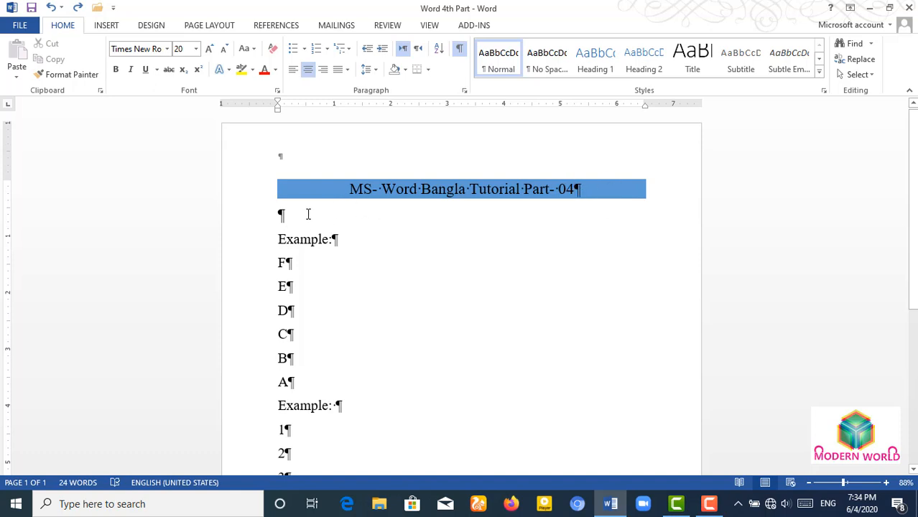
pyautogui.scroll(-3, 469, 283)
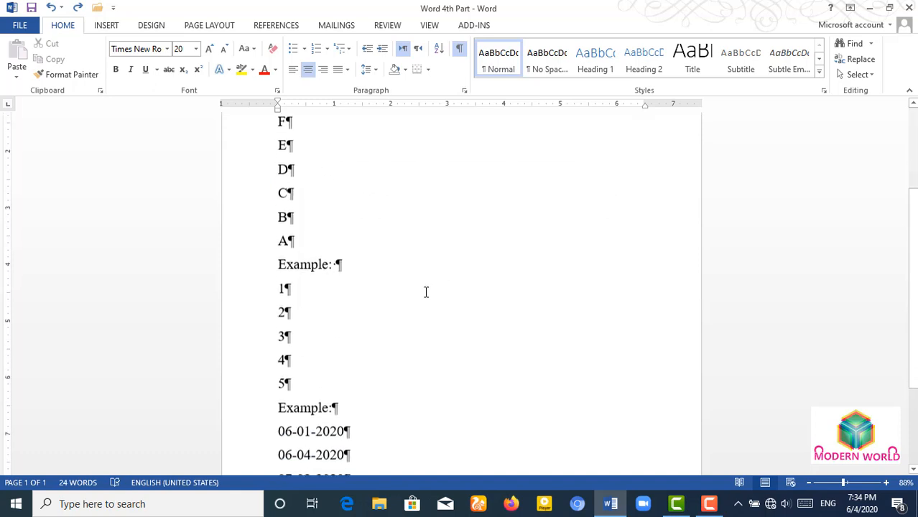
pyautogui.scroll(-3, 403, 355)
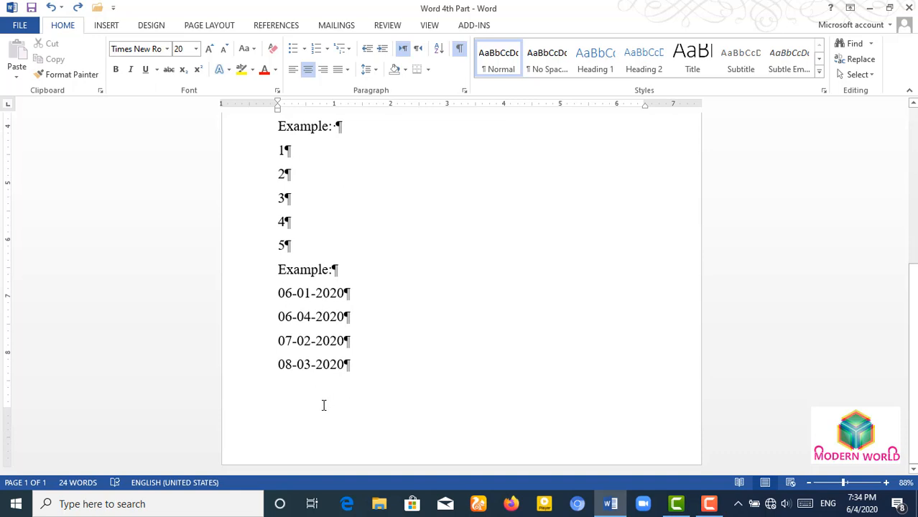
pyautogui.click(322, 402)
pyautogui.click(392, 367)
pyautogui.press('Return')
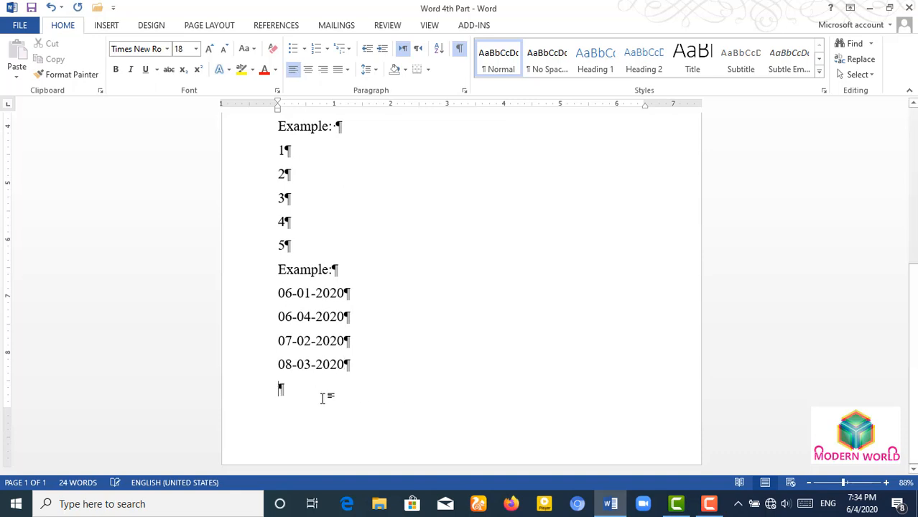
pyautogui.press('Tab')
pyautogui.press('Tab')
pyautogui.press('Tab')
pyautogui.press('Tab')
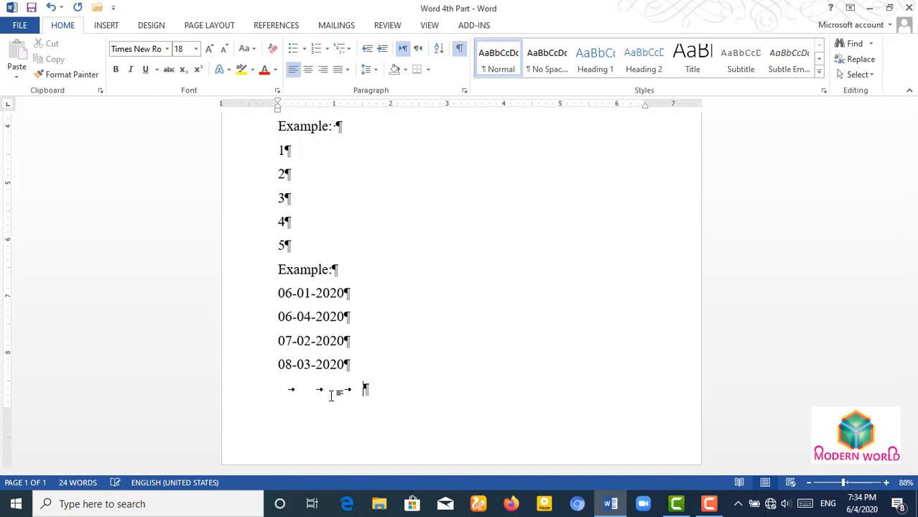
pyautogui.press('Tab')
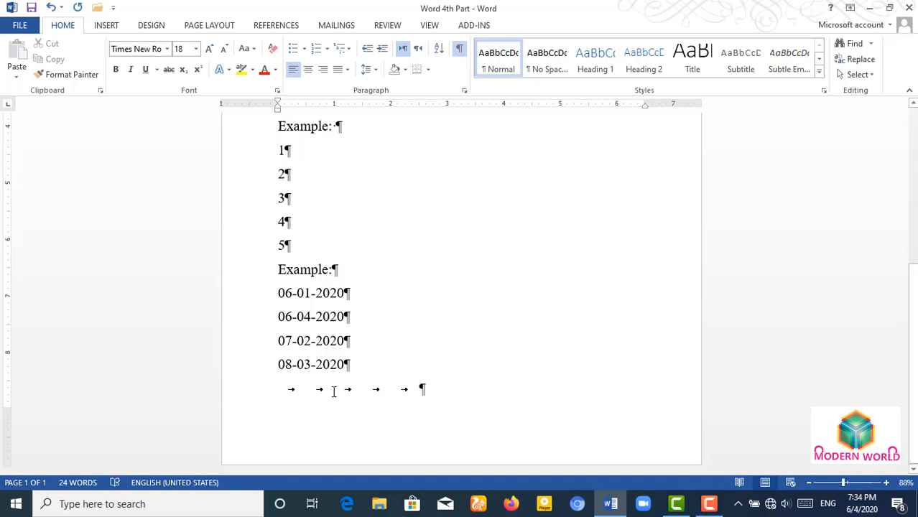
pyautogui.press('BackSpace')
pyautogui.press('BackSpace')
pyautogui.press('BackSpace')
pyautogui.press('BackSpace')
pyautogui.press('BackSpace')
pyautogui.press('BackSpace')
pyautogui.scroll(3, 422, 334)
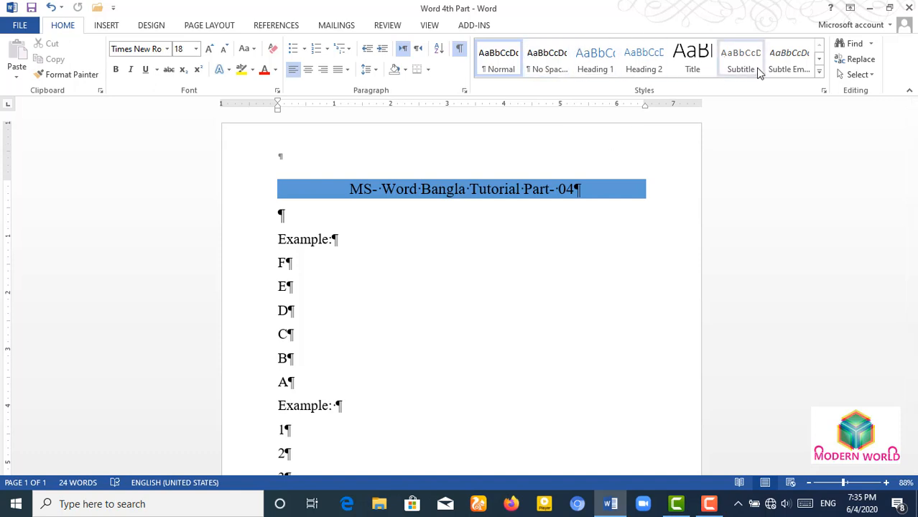
# - Add an empty paragraph at the end of the document after the last date
pyautogui.scroll(-3, 760, 73)
pyautogui.scroll(3, 661, 66)
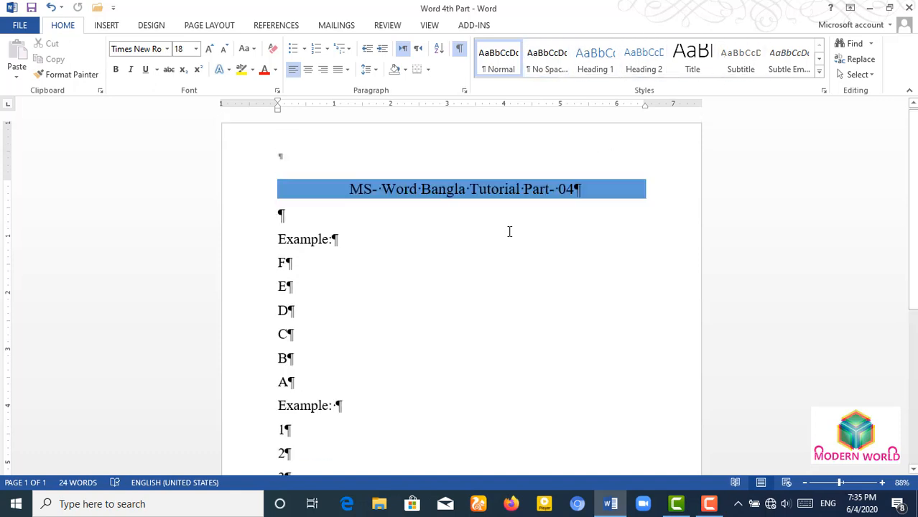
pyautogui.hotkey('ctrl', 'End')
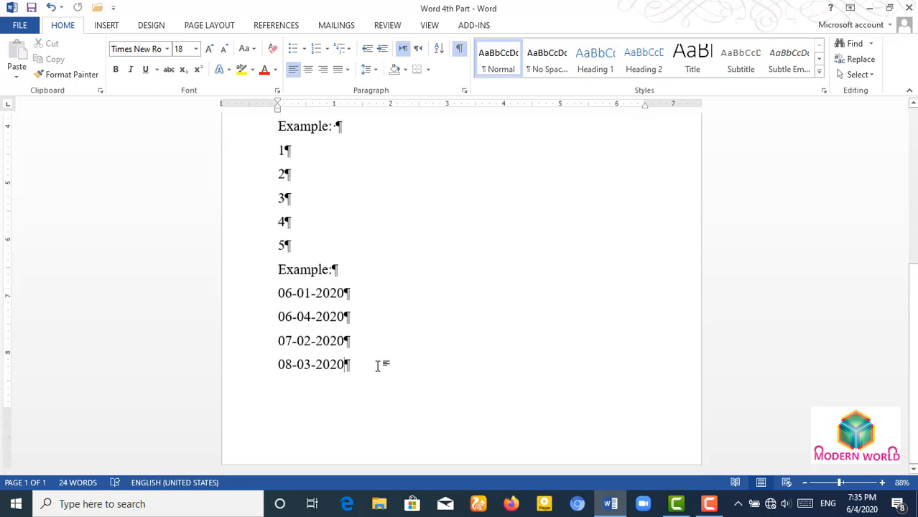
pyautogui.press('Return')
# - Highlight the second 'Example:' yellow, then set No Color and hide formatting marks
pyautogui.moveTo(277, 269); pyautogui.dragTo(371, 276)
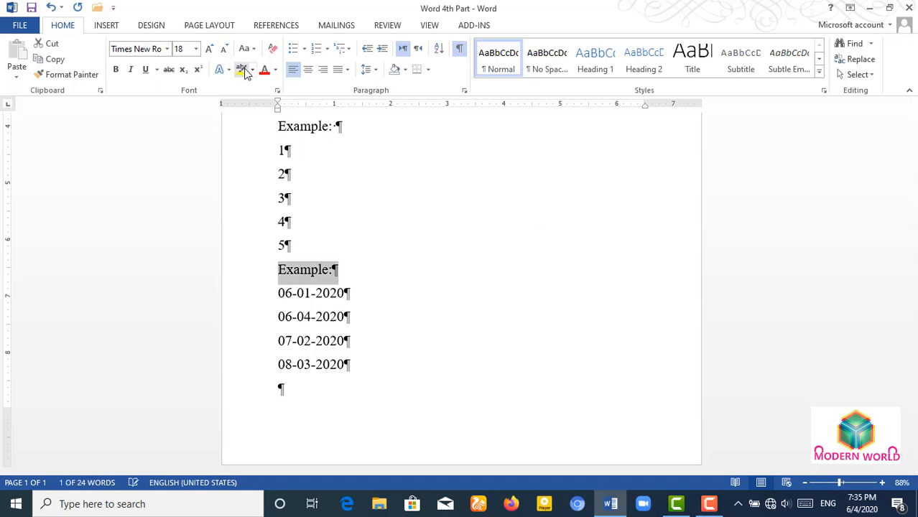
pyautogui.click(242, 70)
pyautogui.click(355, 248)
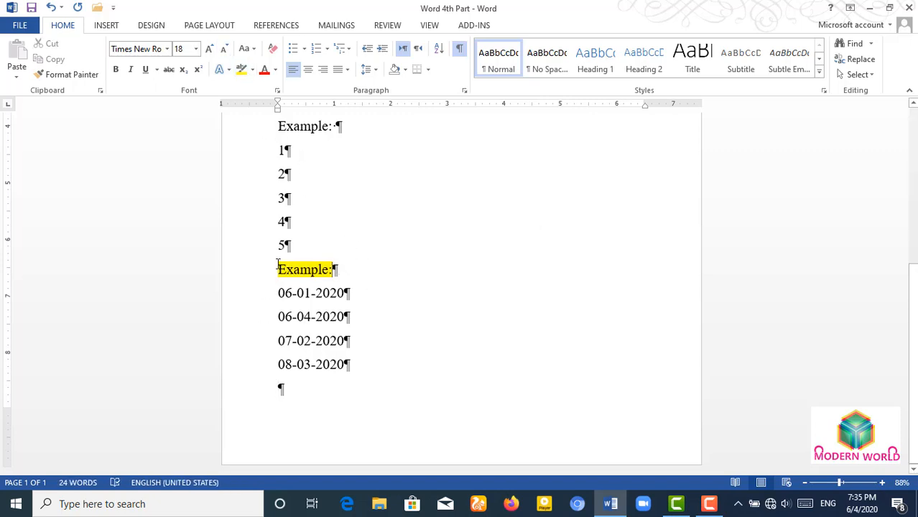
pyautogui.moveTo(277, 269); pyautogui.dragTo(351, 268)
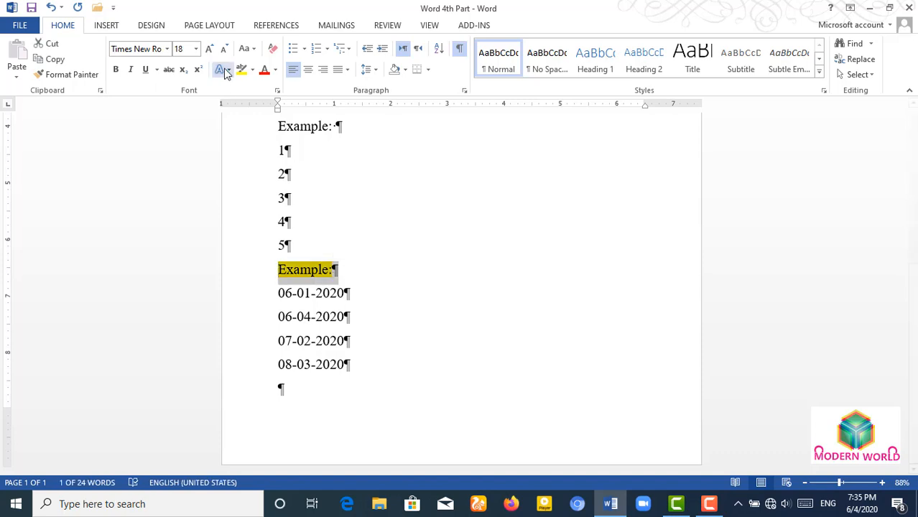
pyautogui.click(252, 69)
pyautogui.click(259, 152)
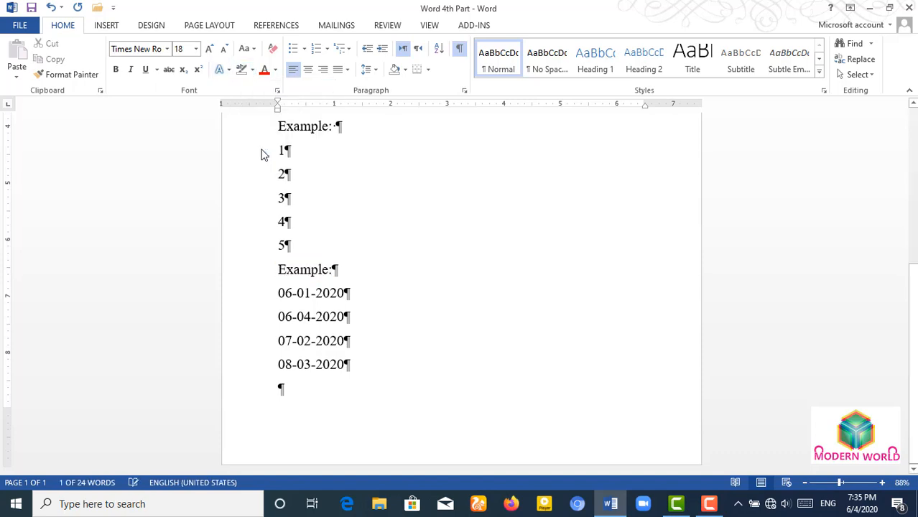
pyautogui.click(342, 257)
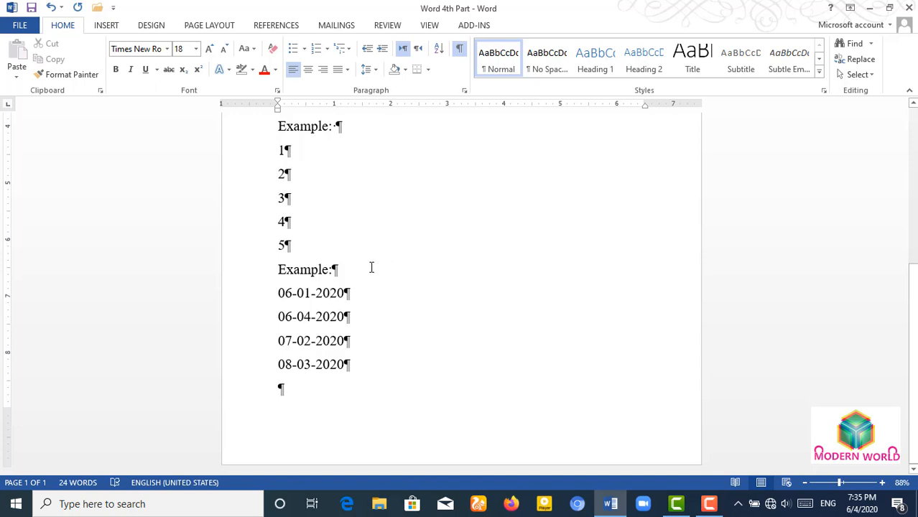
pyautogui.hotkey('ctrl', 'shift', '8')
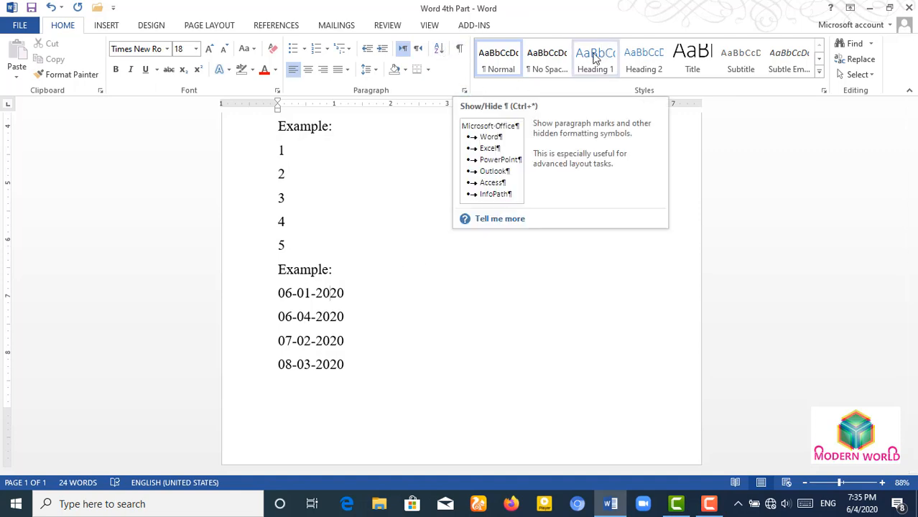
# - Enter =rand() on a new line after the last date, then go to File for Word Options
pyautogui.click(377, 366)
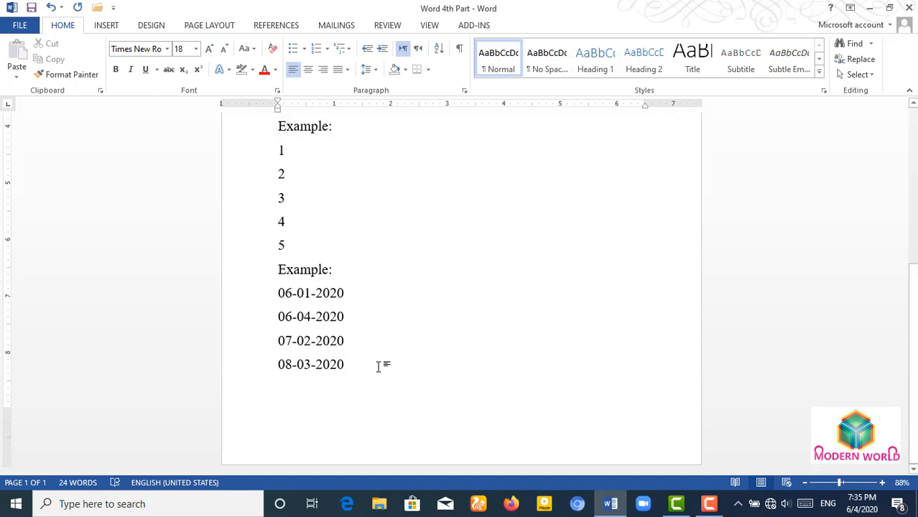
pyautogui.press('Return')
pyautogui.press('Return')
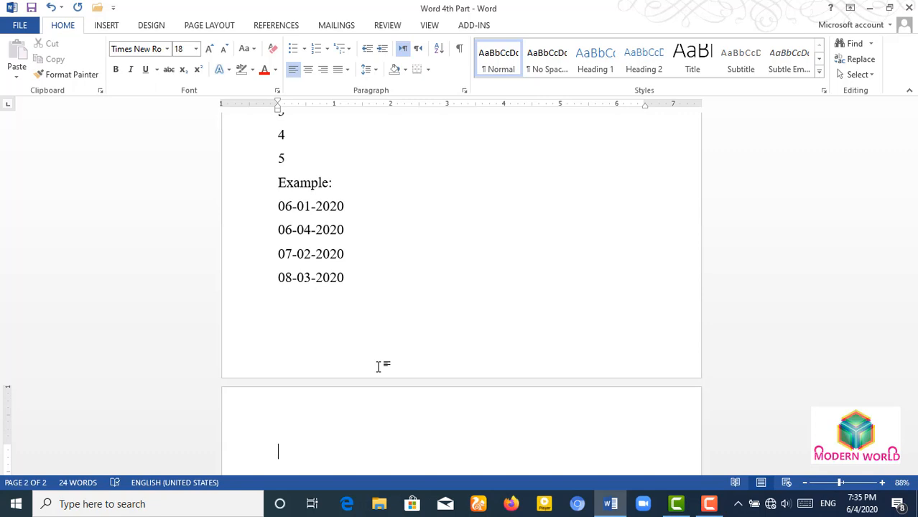
pyautogui.write('=rand()')
pyautogui.press('Return')
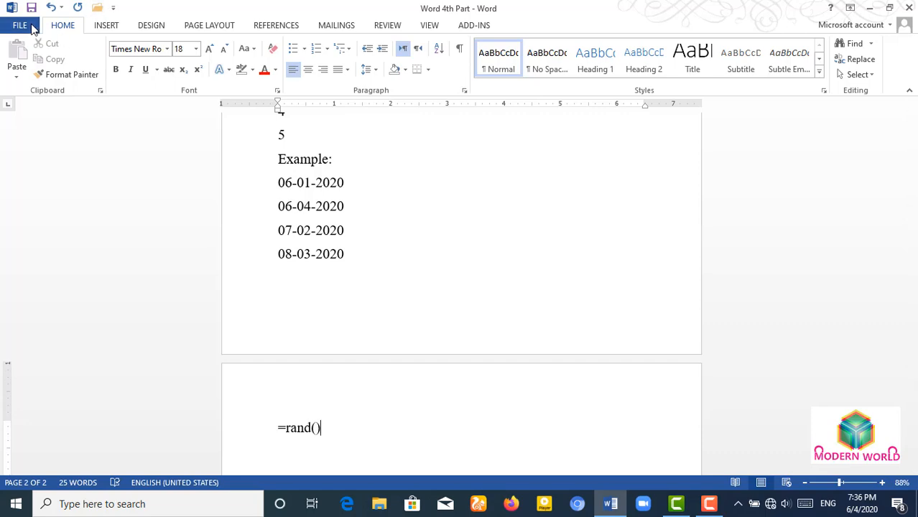
pyautogui.click(22, 26)
pyautogui.press('Escape')
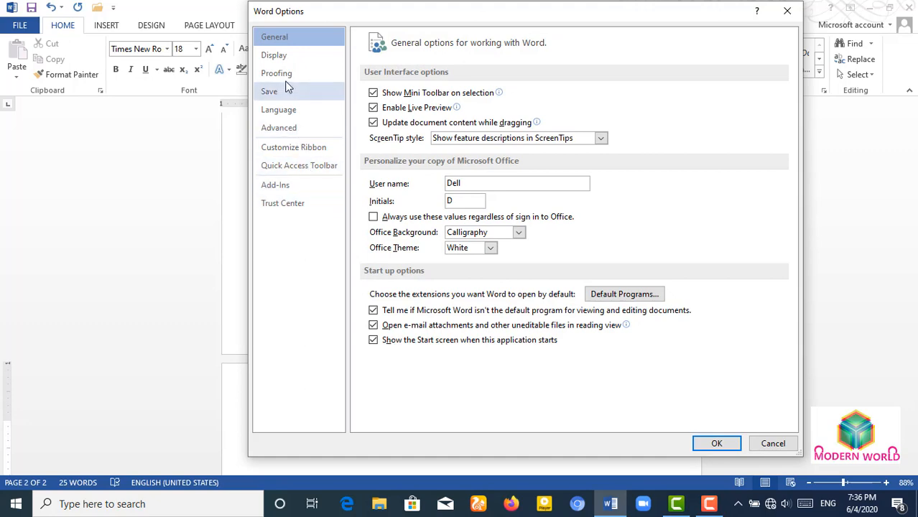
# - In Proofing, turn on all AutoCorrect capitalisation options and Replace text as you type
pyautogui.click(304, 78)
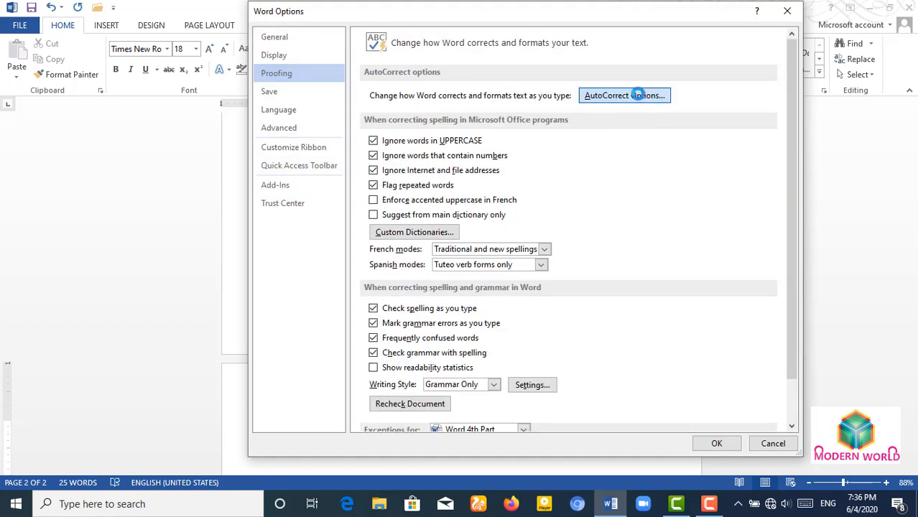
pyautogui.click(639, 95)
pyautogui.click(300, 191)
pyautogui.click(300, 207)
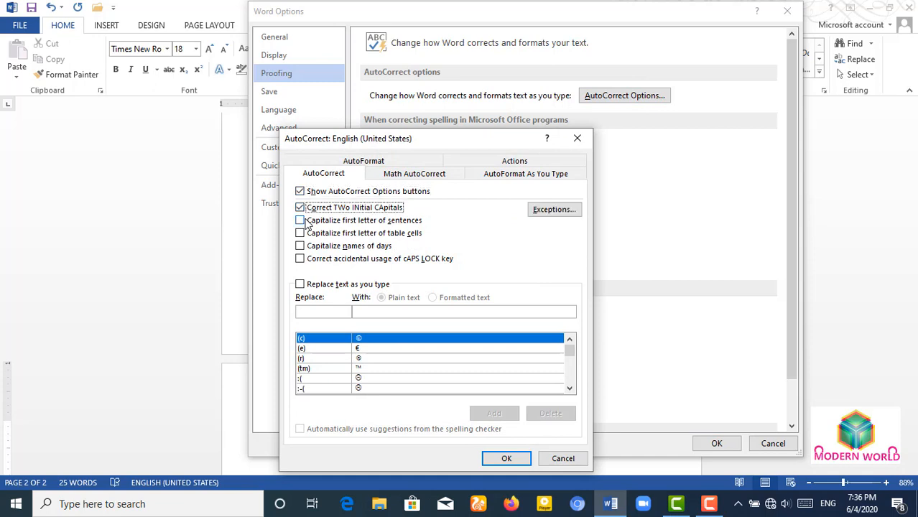
pyautogui.click(301, 220)
pyautogui.click(301, 234)
pyautogui.click(300, 246)
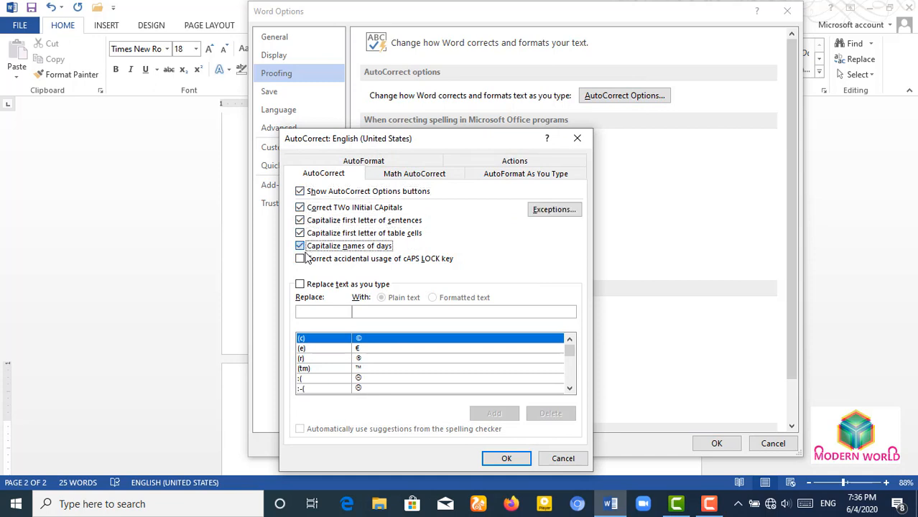
pyautogui.click(321, 260)
pyautogui.click(316, 284)
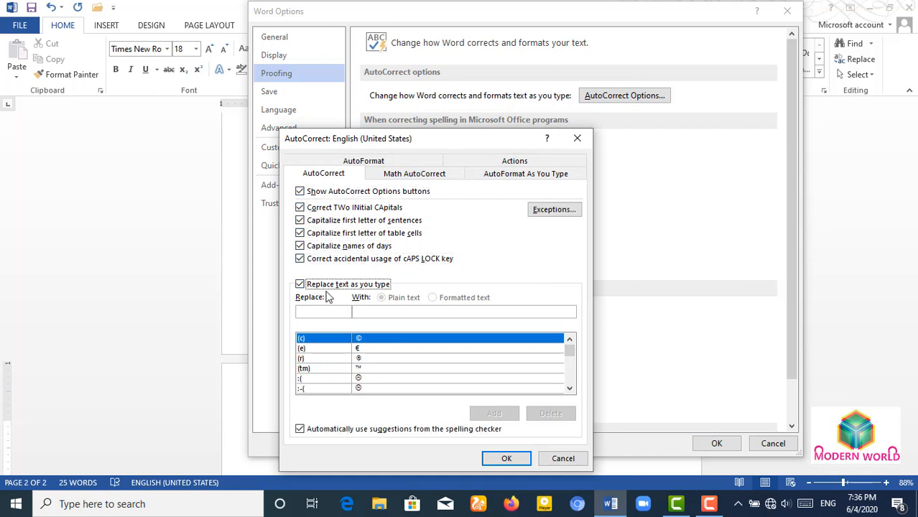
pyautogui.click(506, 458)
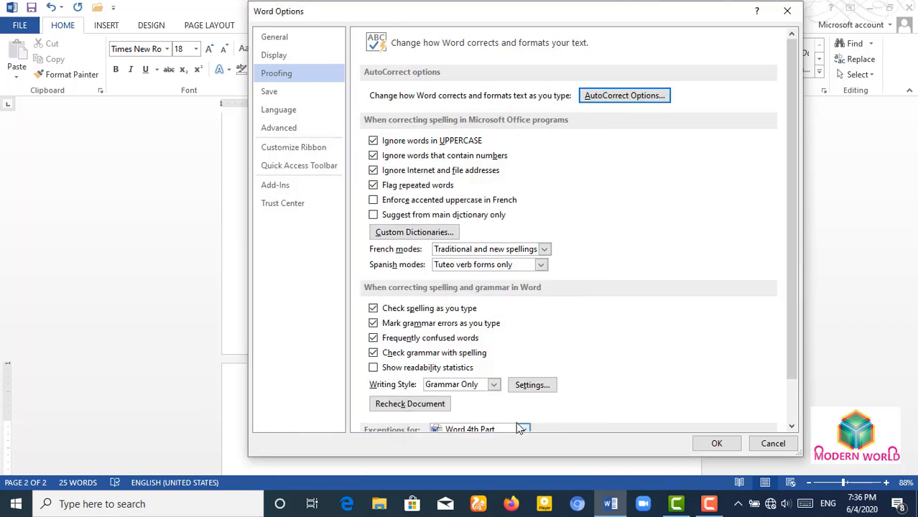
pyautogui.click(720, 445)
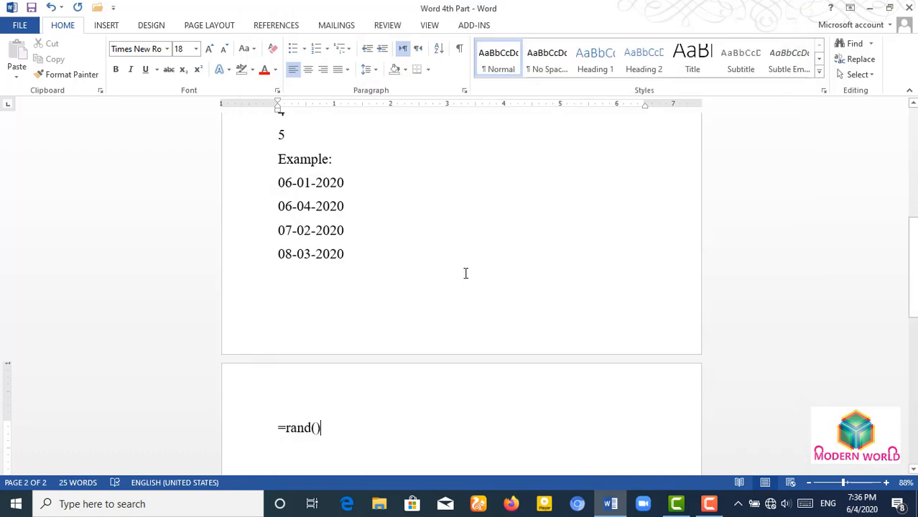
# - Expand =rand() into five sample paragraphs and select them
pyautogui.press('Return')
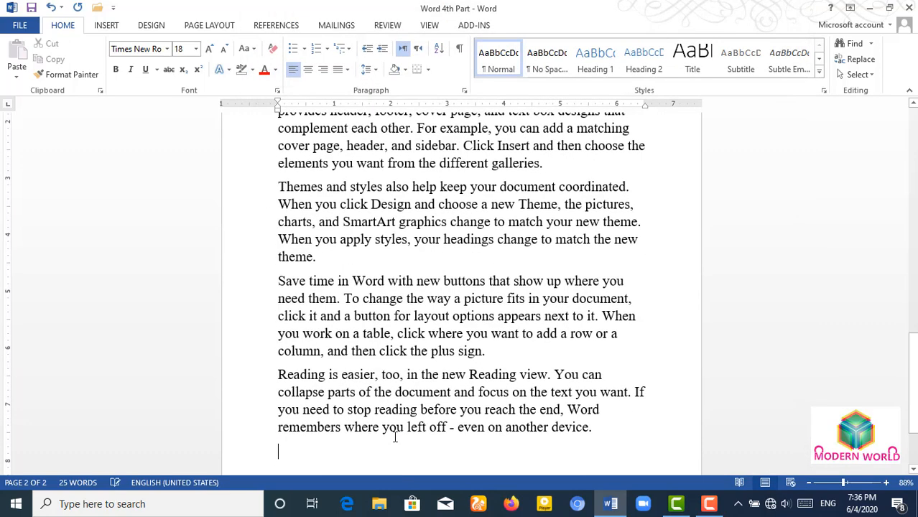
pyautogui.scroll(6, 408, 442)
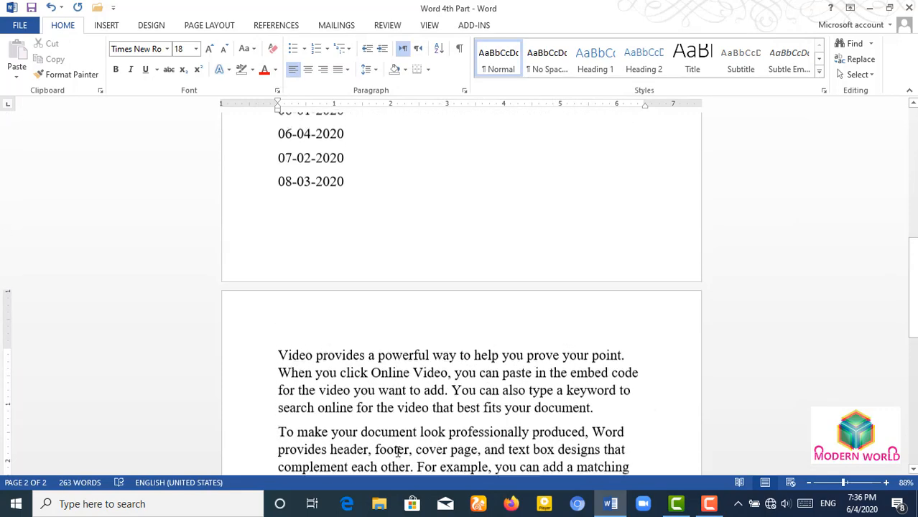
pyautogui.scroll(-1, 396, 457)
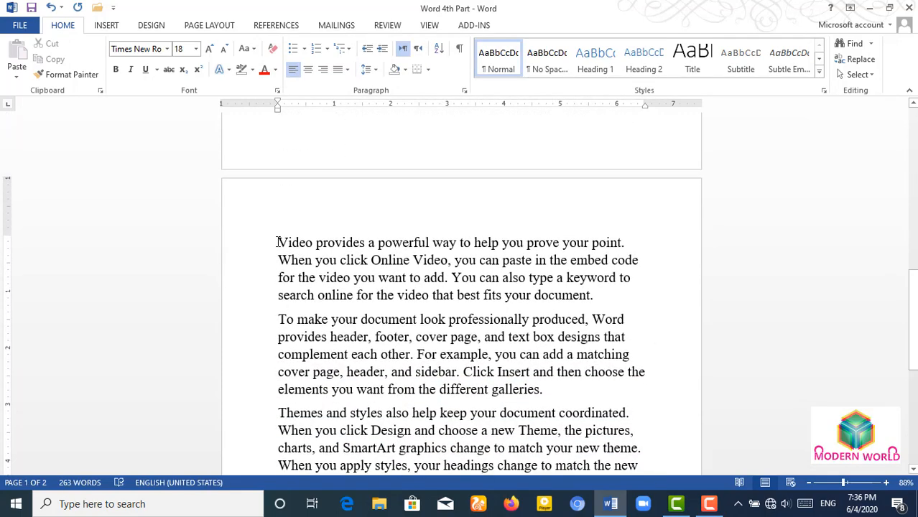
pyautogui.moveTo(276, 242); pyautogui.dragTo(543, 389)
pyautogui.moveTo(458, 425); pyautogui.dragTo(621, 364)
# - Shrink the selected page 2 sample text from 18 pt down to 13 pt
pyautogui.hotkey('ctrl', '[')
pyautogui.hotkey('ctrl', '[')
pyautogui.hotkey('ctrl', '[')
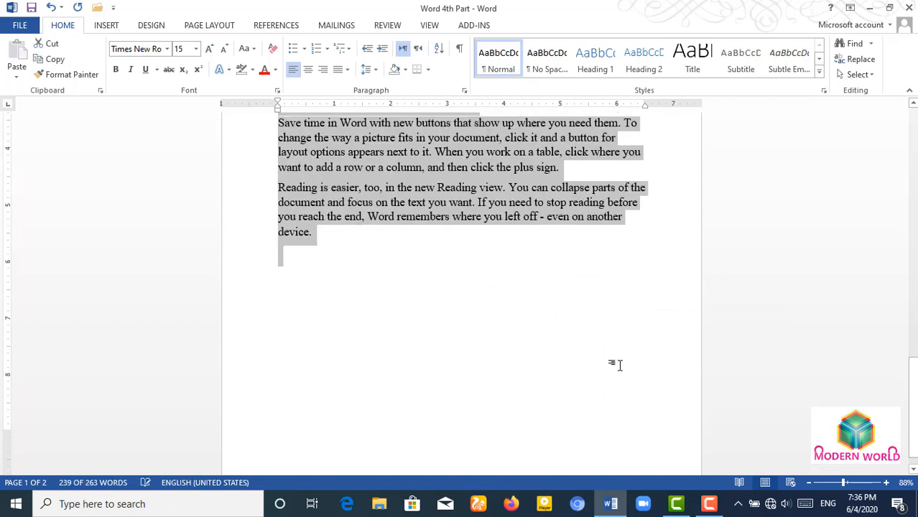
pyautogui.scroll(2, 619, 364)
pyautogui.hotkey('ctrl', '[')
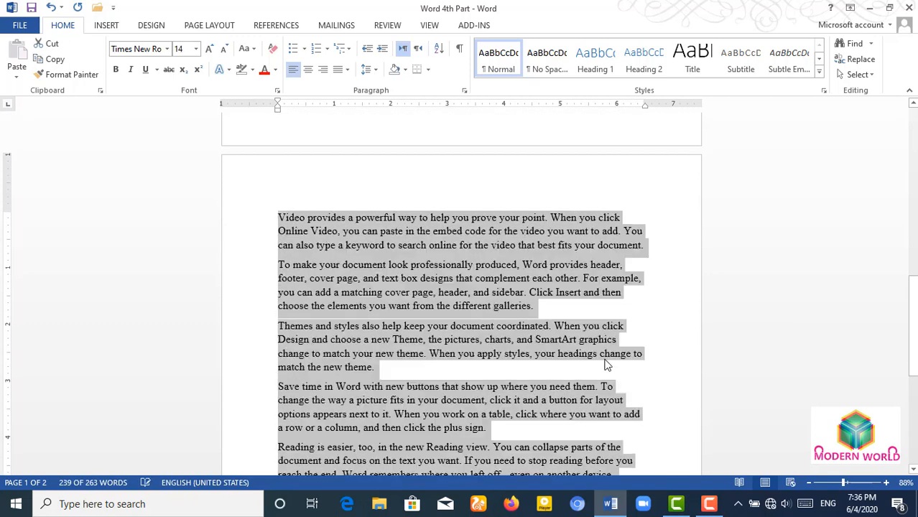
pyautogui.hotkey('ctrl', '[')
# - Insert blank lines after the first paragraph, then select that paragraph
pyautogui.click(489, 333)
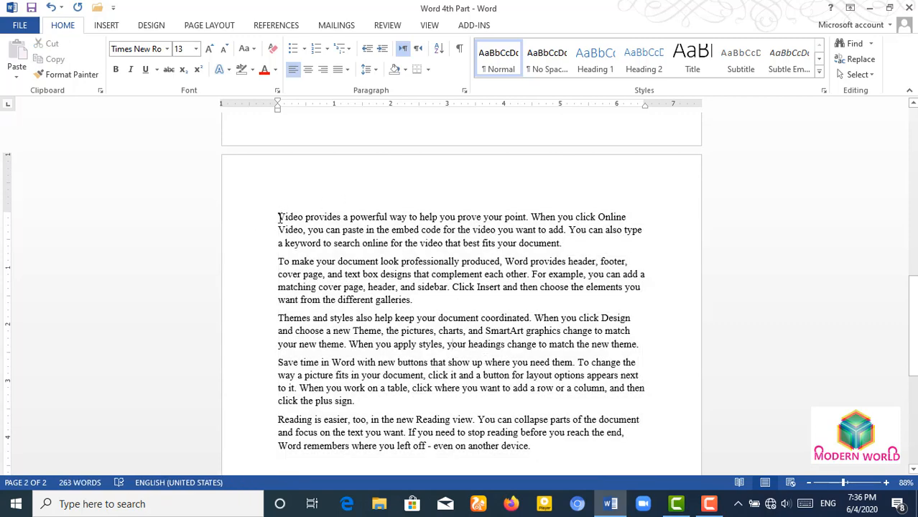
pyautogui.press('Return')
pyautogui.press('Return')
pyautogui.press('Return')
pyautogui.press('Return')
pyautogui.press('Return')
pyautogui.press('Return')
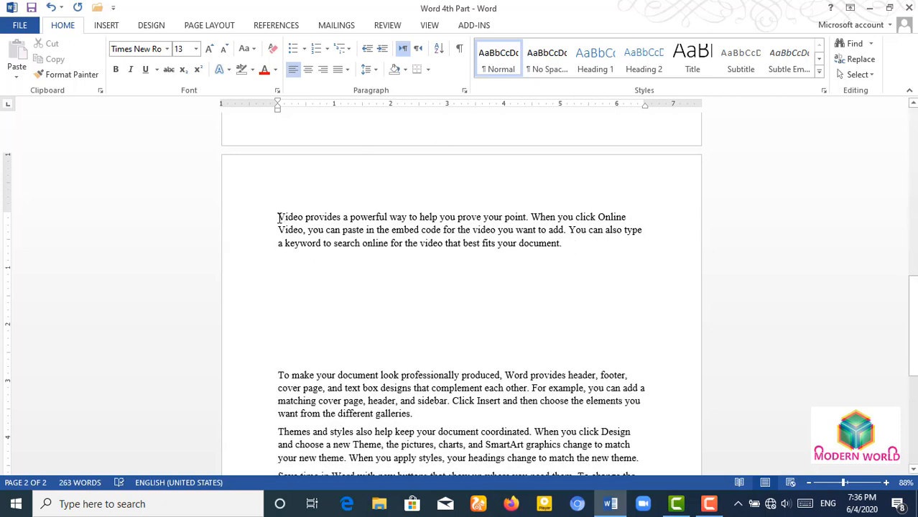
pyautogui.moveTo(278, 219); pyautogui.dragTo(583, 244)
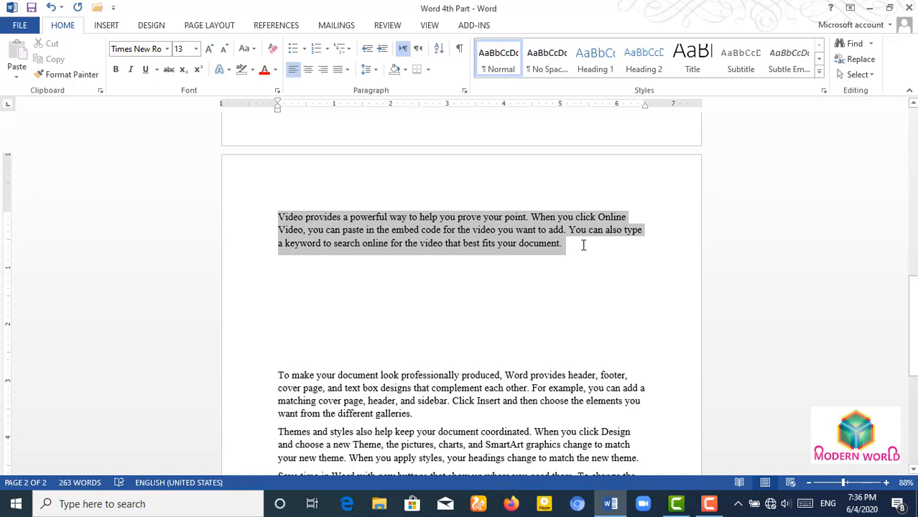
pyautogui.click(583, 245)
pyautogui.click(279, 217)
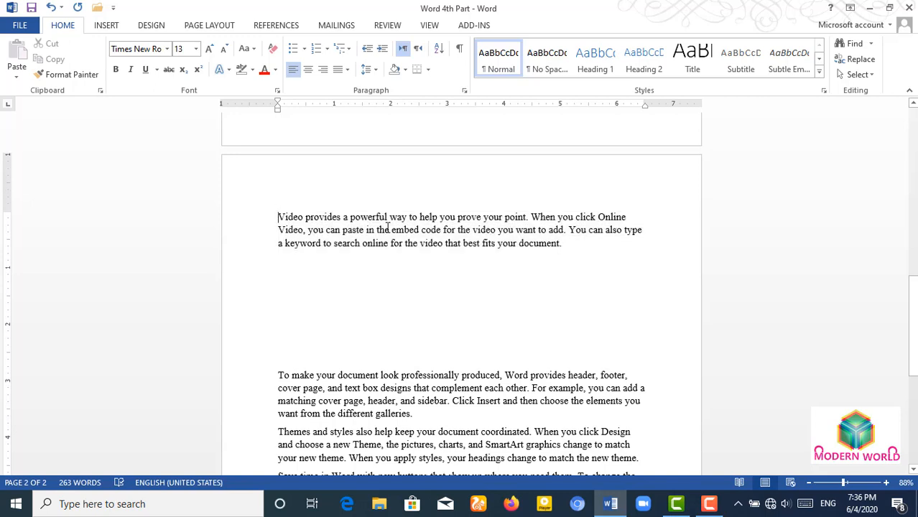
pyautogui.moveTo(278, 217); pyautogui.dragTo(585, 249)
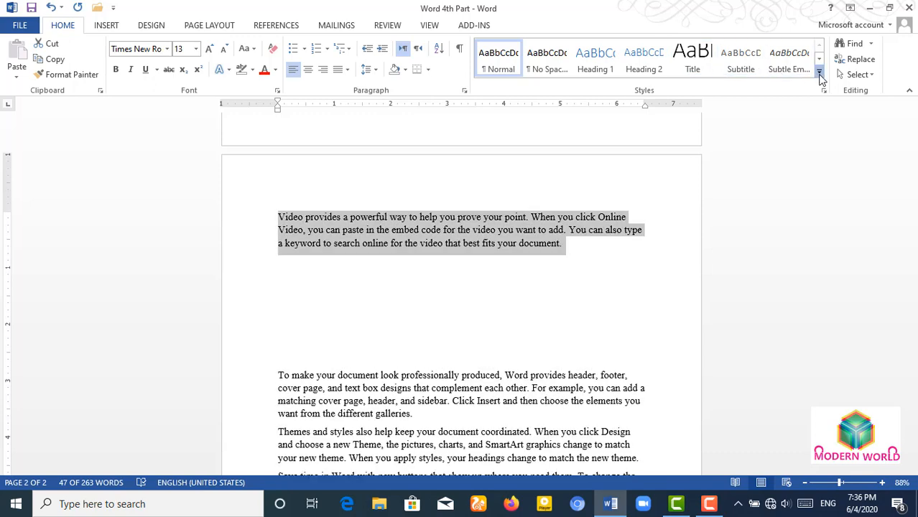
# - Apply the Strong style, then the Intense Quote style, to the 'Video provides' paragraph
pyautogui.click(820, 75)
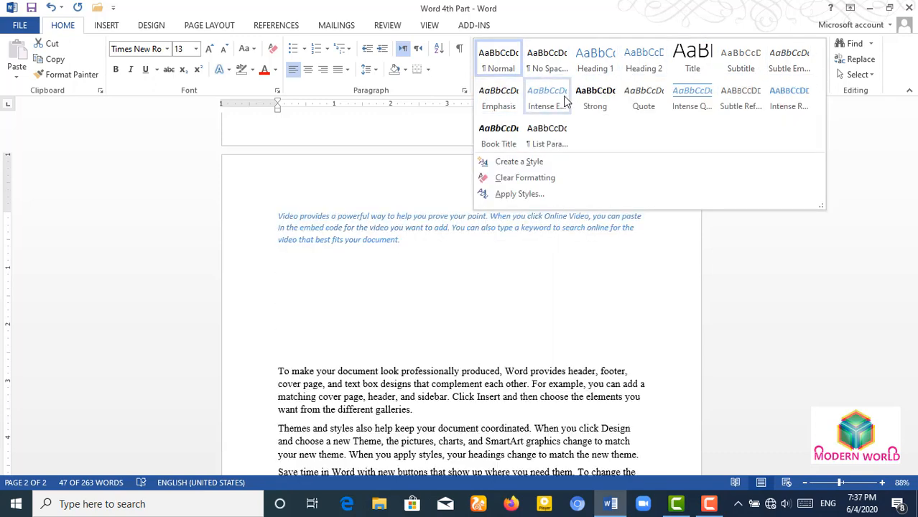
pyautogui.click(600, 101)
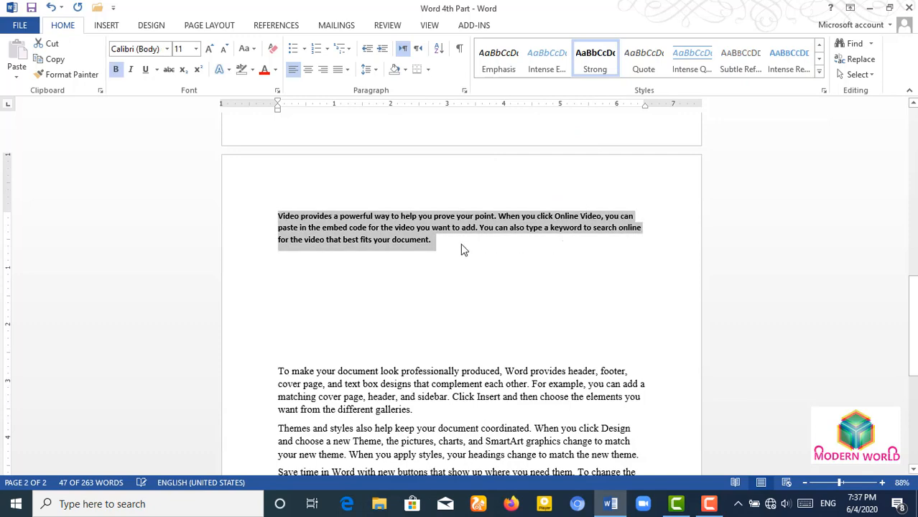
pyautogui.click(818, 71)
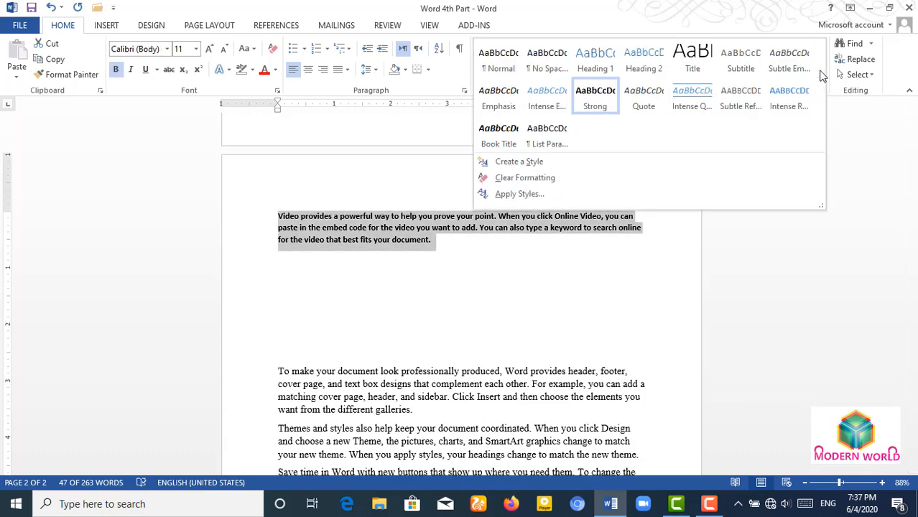
pyautogui.click(693, 93)
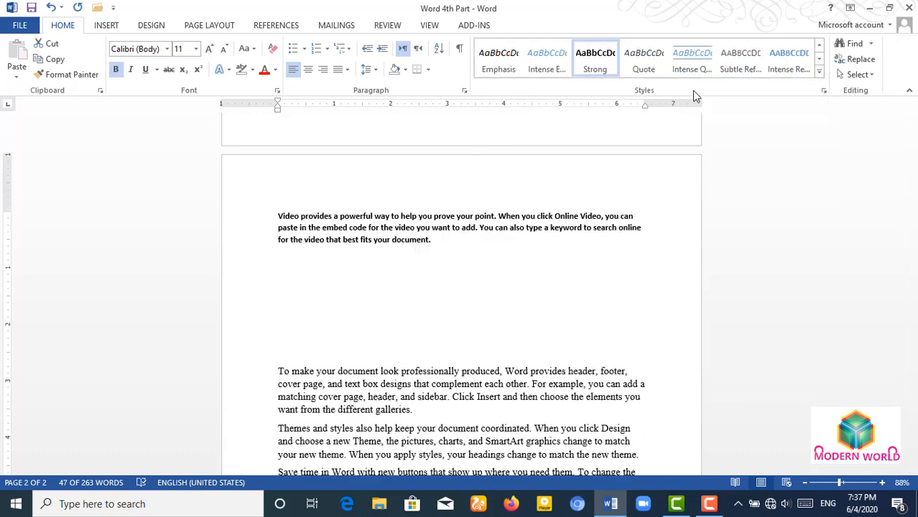
# - Move the blank lines from above the 'To make' paragraph to after it, and select it
pyautogui.click(515, 277)
pyautogui.scroll(-1, 529, 281)
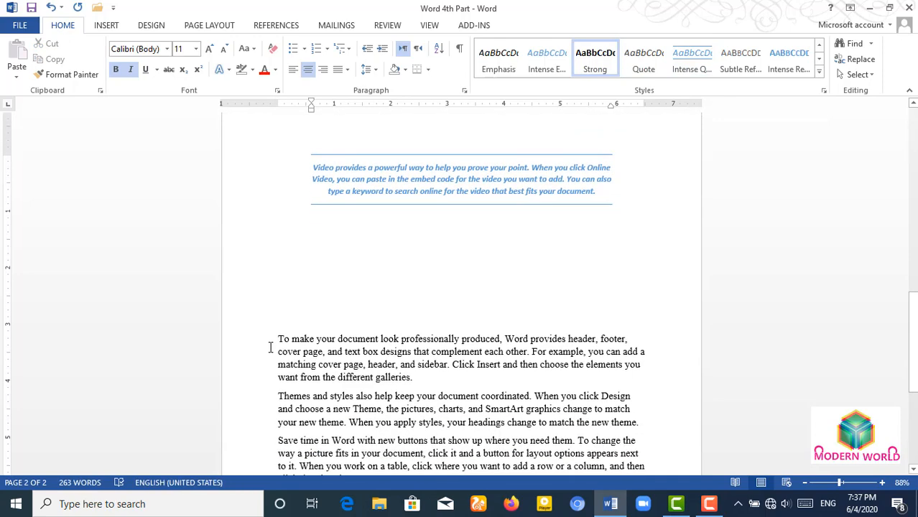
pyautogui.click(291, 321)
pyautogui.press('BackSpace')
pyautogui.press('BackSpace')
pyautogui.press('BackSpace')
pyautogui.press('BackSpace')
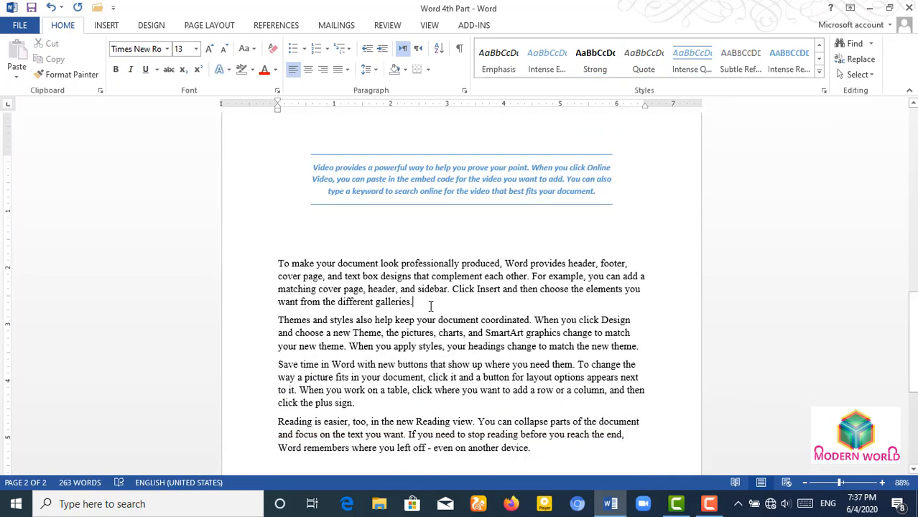
pyautogui.press('Return')
pyautogui.press('Return')
pyautogui.press('Return')
pyautogui.click(280, 264)
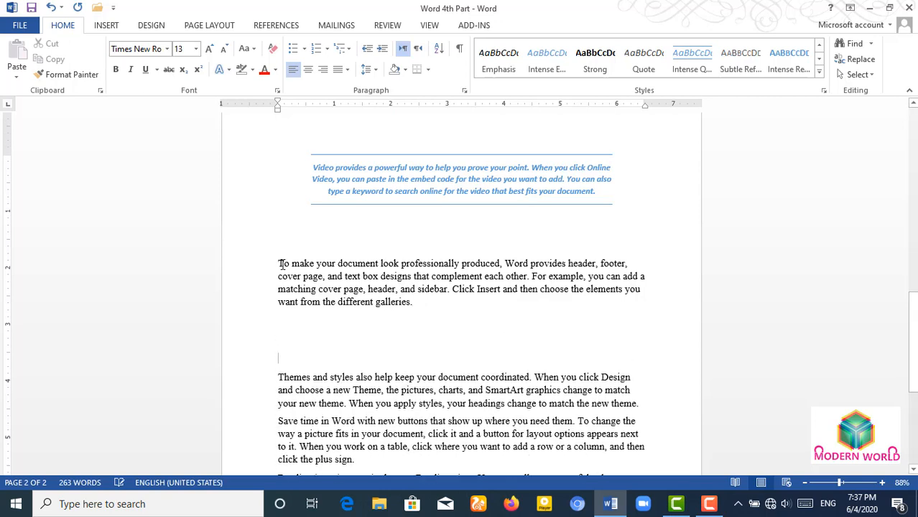
pyautogui.moveTo(289, 265); pyautogui.dragTo(432, 301)
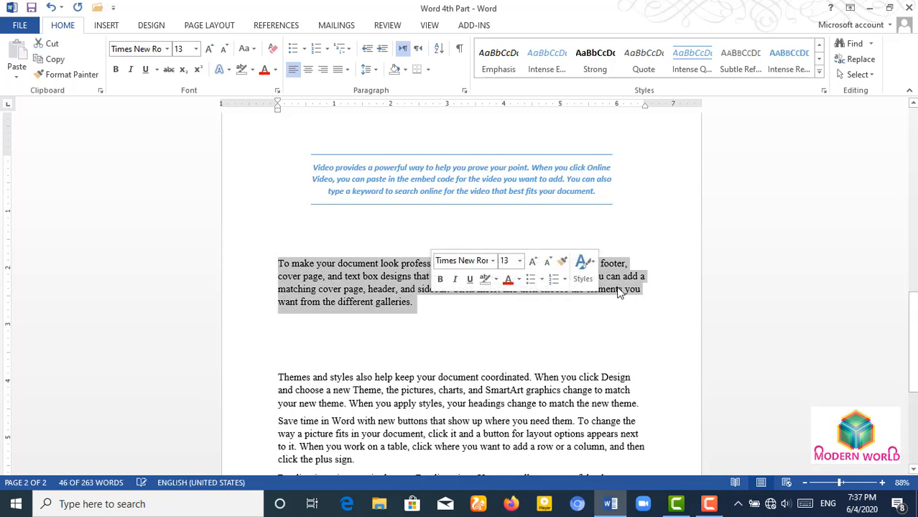
# - Create a new style from the 'To make' paragraph, enter a custom name, and expand to full settings
pyautogui.click(819, 71)
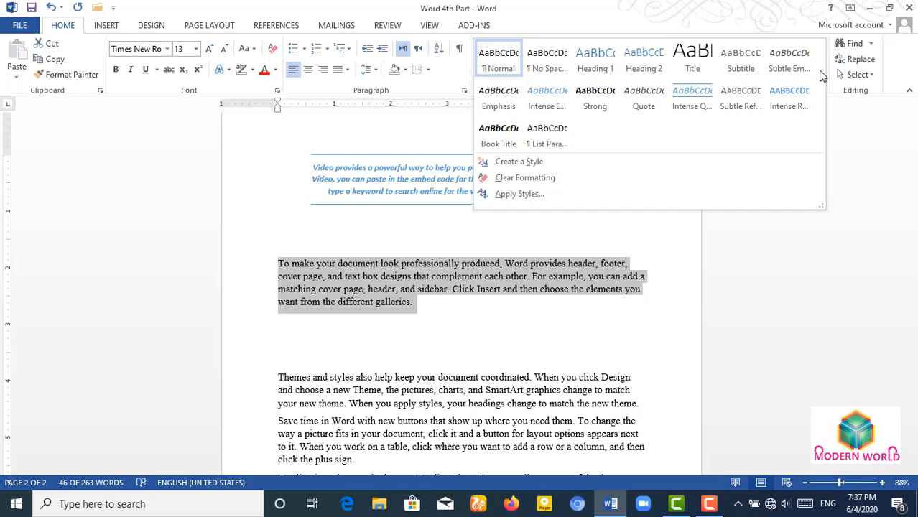
pyautogui.click(527, 165)
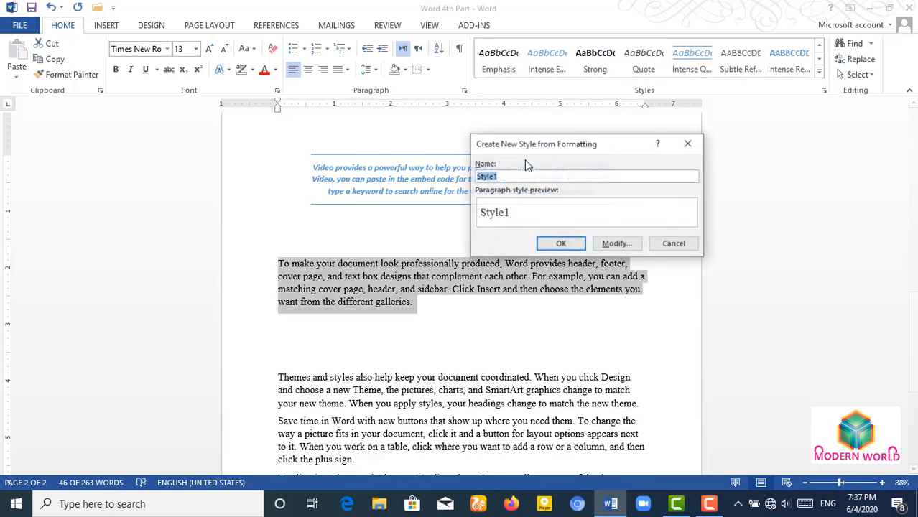
pyautogui.moveTo(567, 139); pyautogui.dragTo(407, 262)
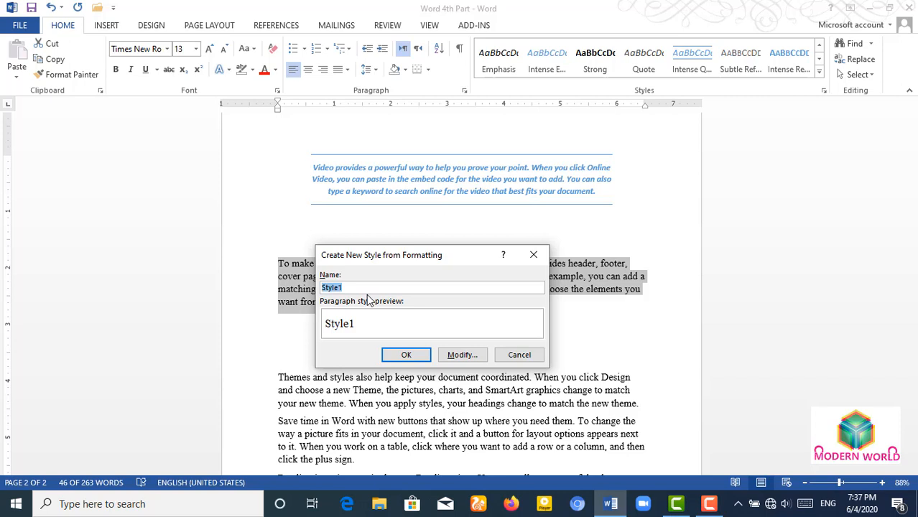
pyautogui.write('In')
pyautogui.press('BackSpace')
pyautogui.press('BackSpace')
pyautogui.click(458, 355)
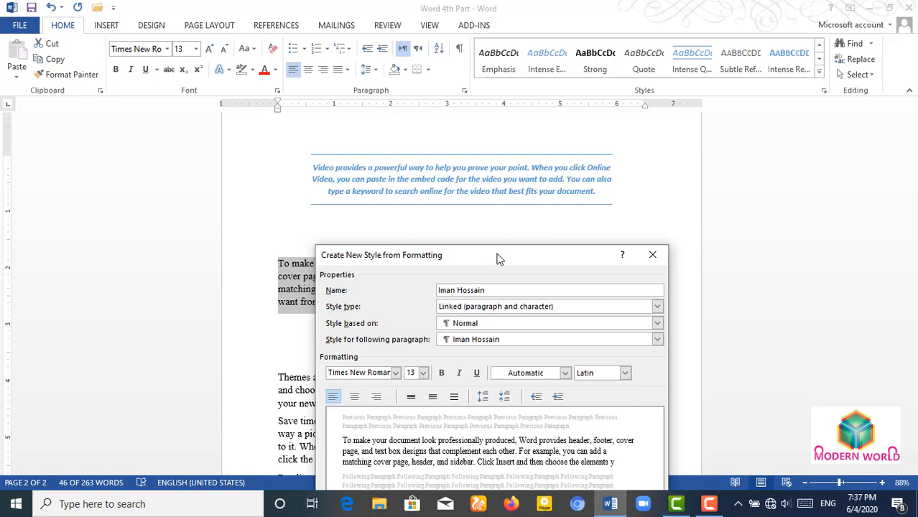
pyautogui.moveTo(520, 253); pyautogui.dragTo(634, 200)
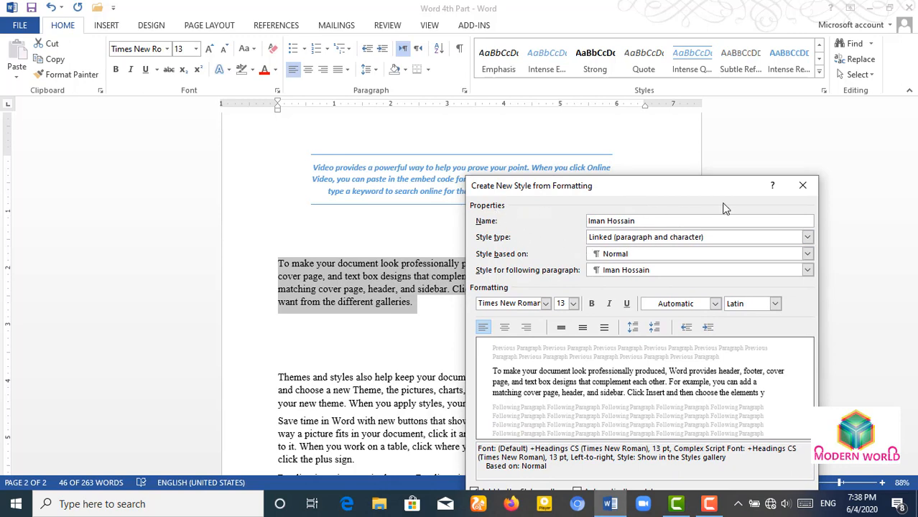
pyautogui.click(807, 237)
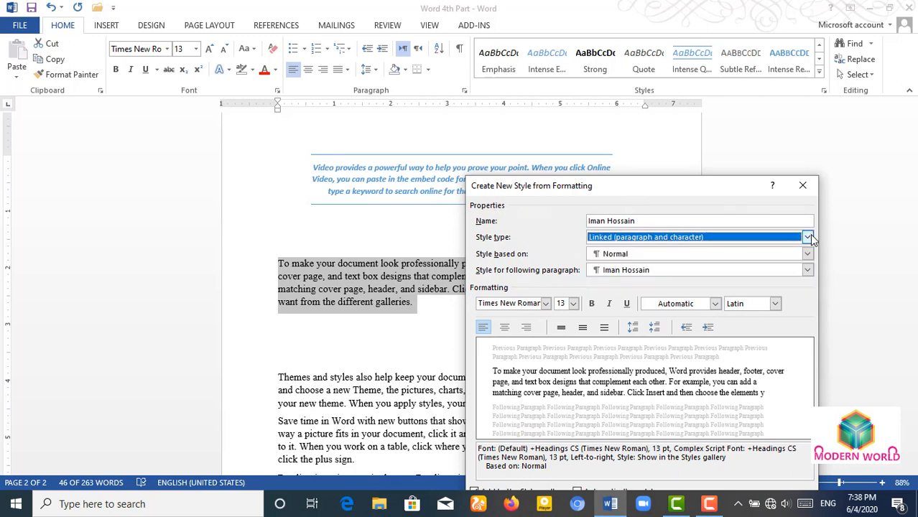
pyautogui.click(807, 237)
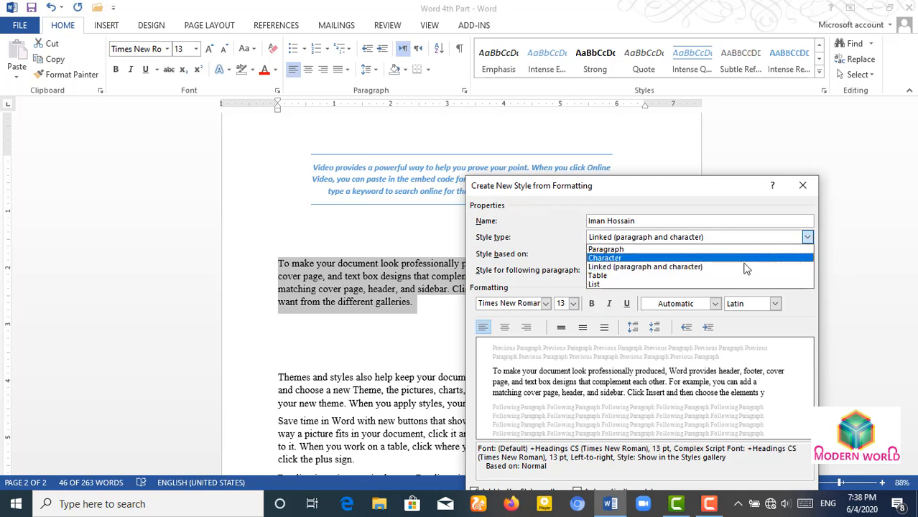
pyautogui.click(680, 266)
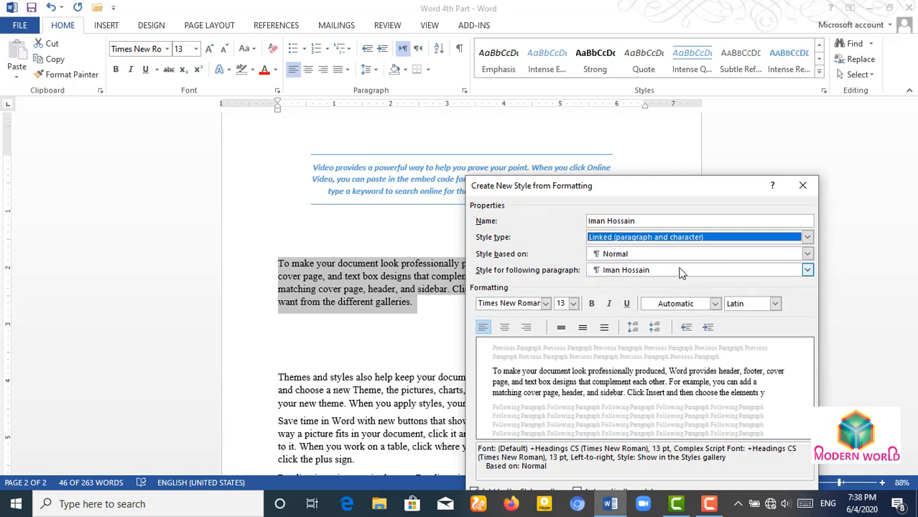
pyautogui.click(807, 238)
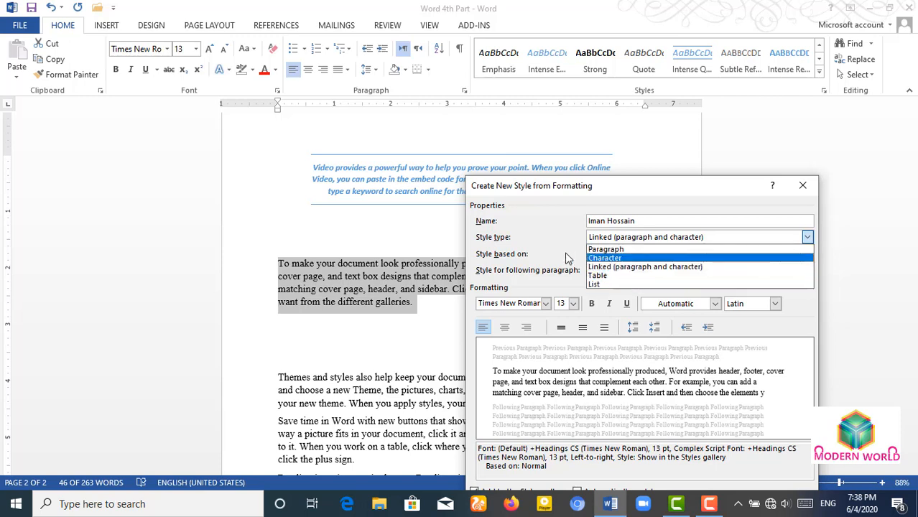
pyautogui.click(525, 235)
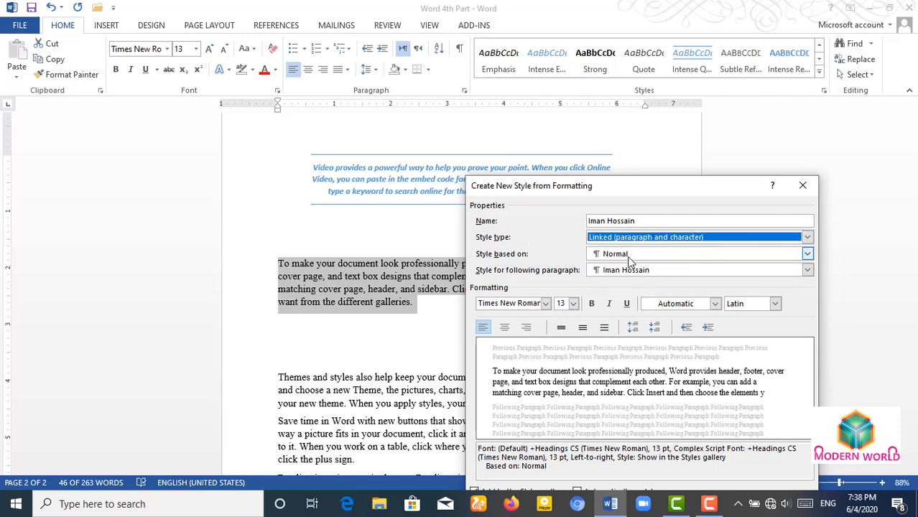
pyautogui.click(807, 255)
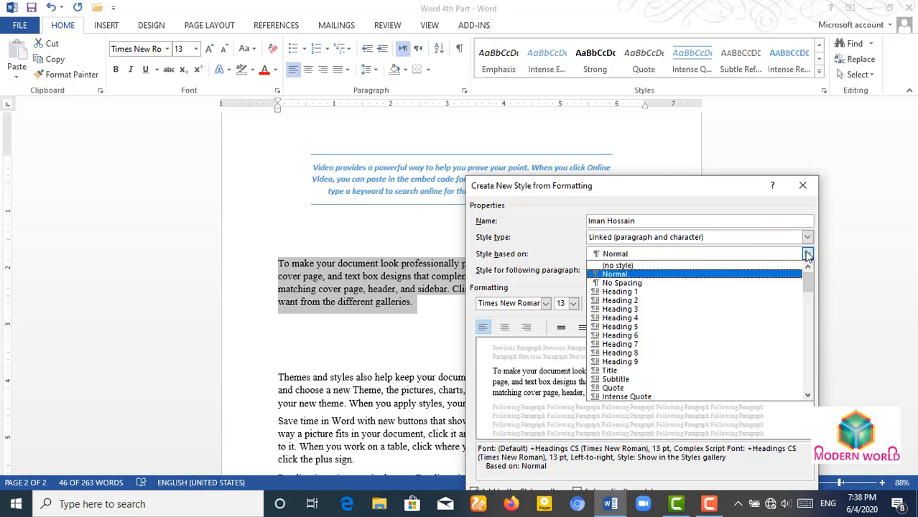
pyautogui.click(807, 255)
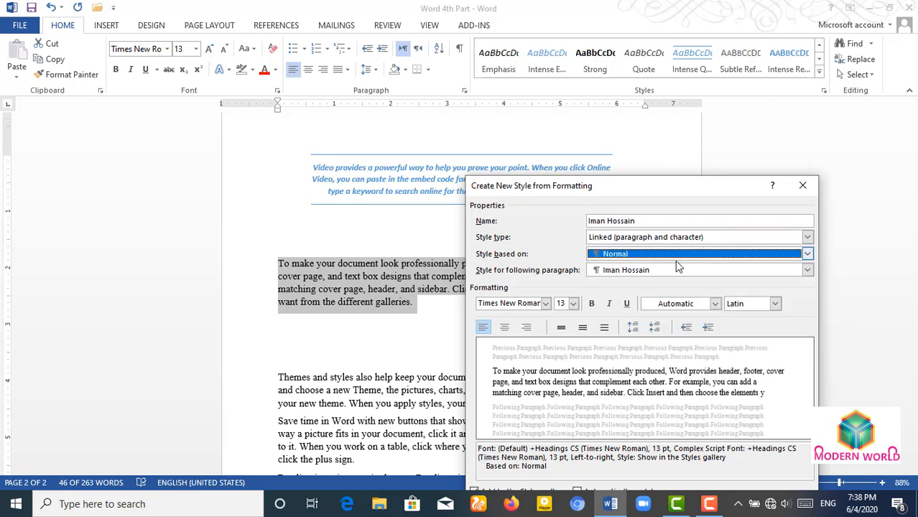
# - Set the new style's font to Adobe Gothic Std B, 16 pt, bold italic
pyautogui.click(545, 304)
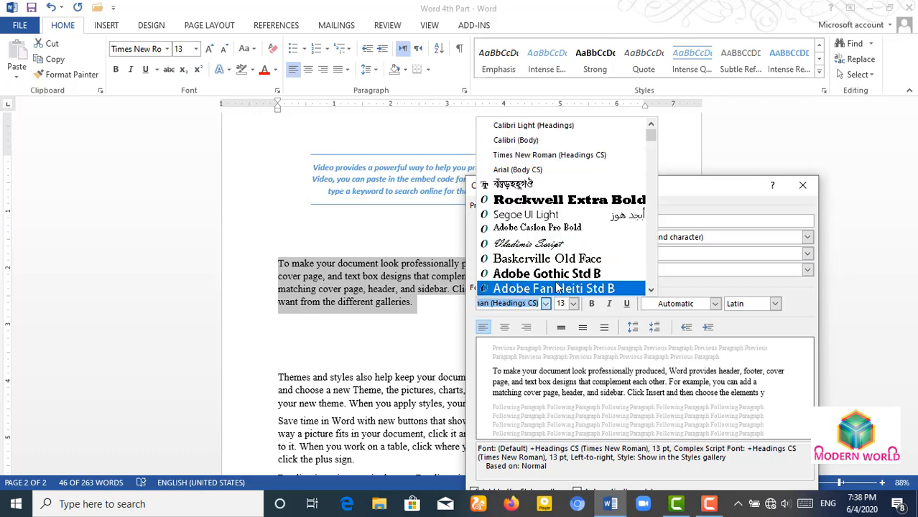
pyautogui.click(558, 276)
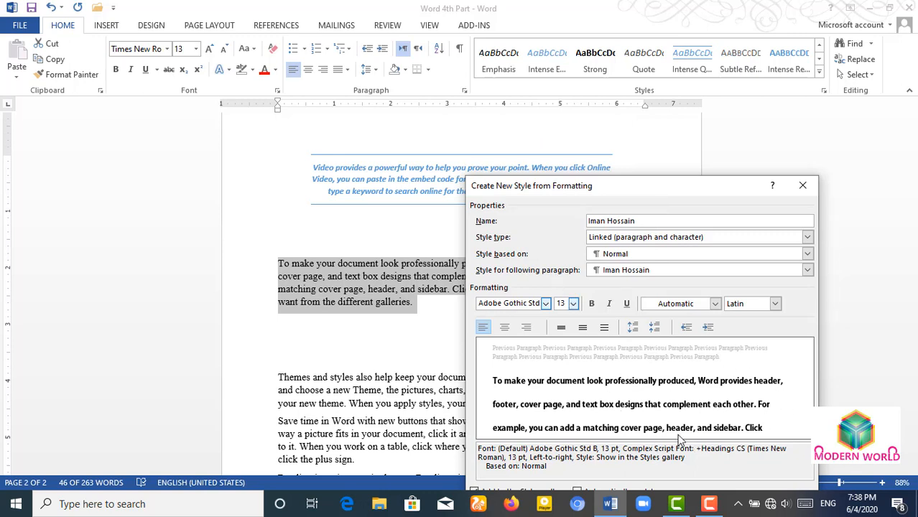
pyautogui.click(574, 304)
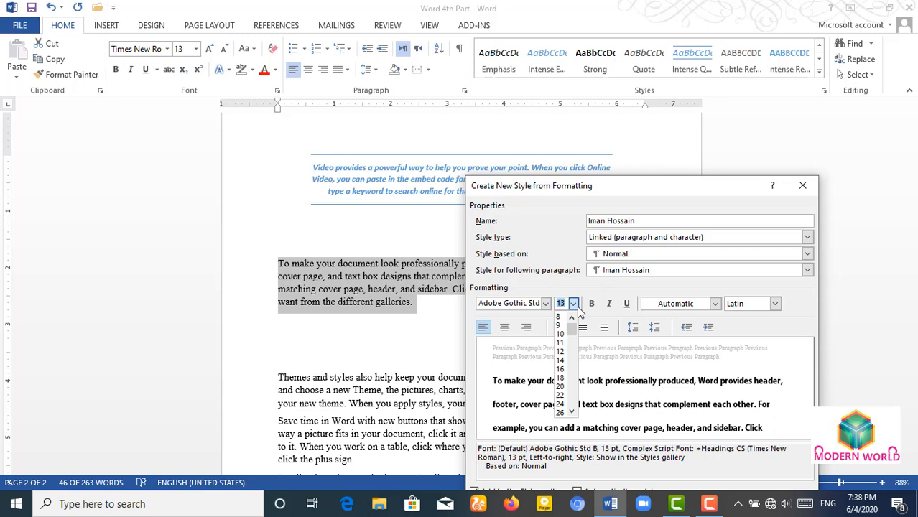
pyautogui.click(564, 369)
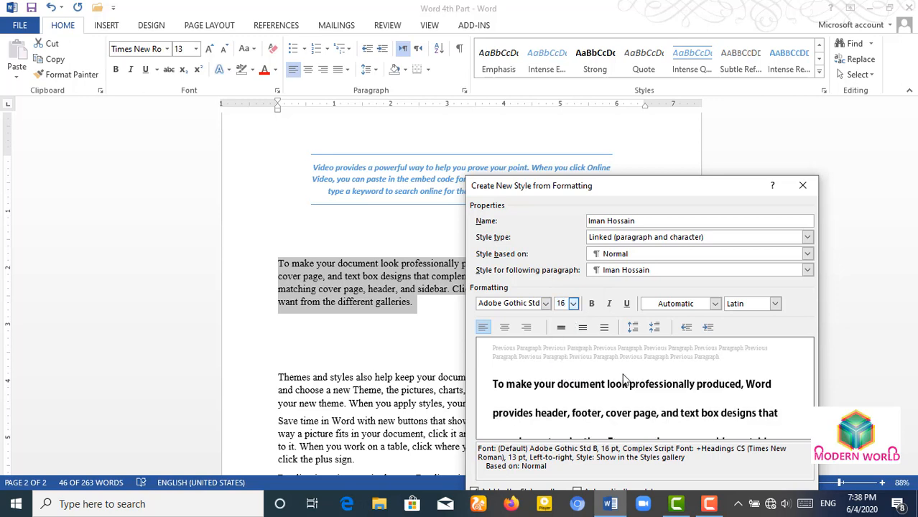
pyautogui.click(592, 304)
pyautogui.click(609, 305)
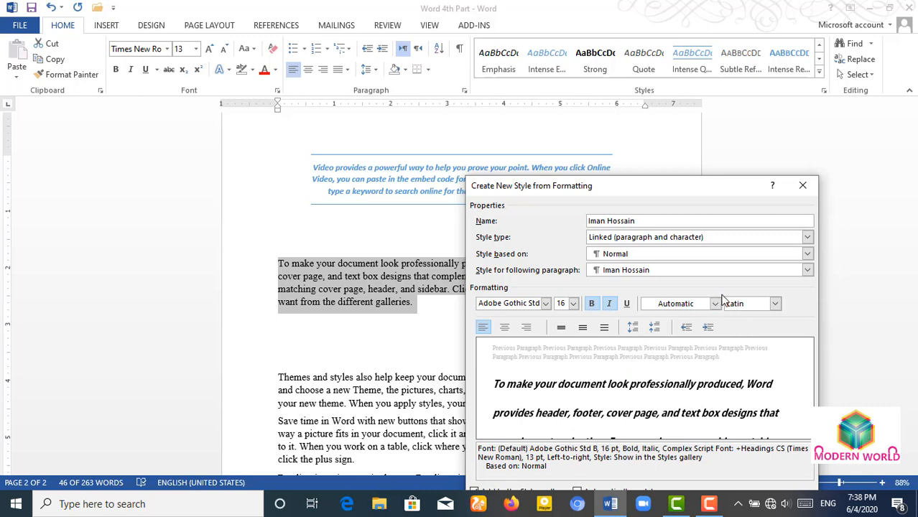
# - Change the style's font colour to yellow, then to blue
pyautogui.click(714, 305)
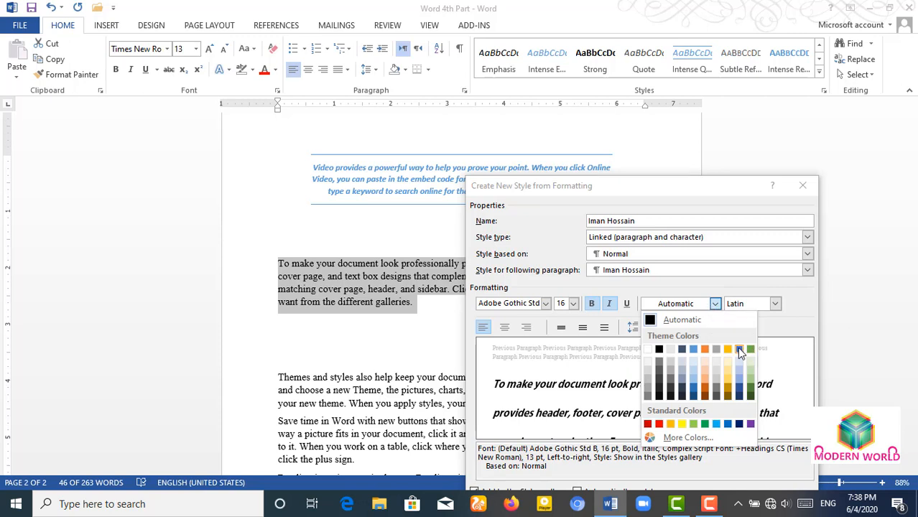
pyautogui.click(682, 423)
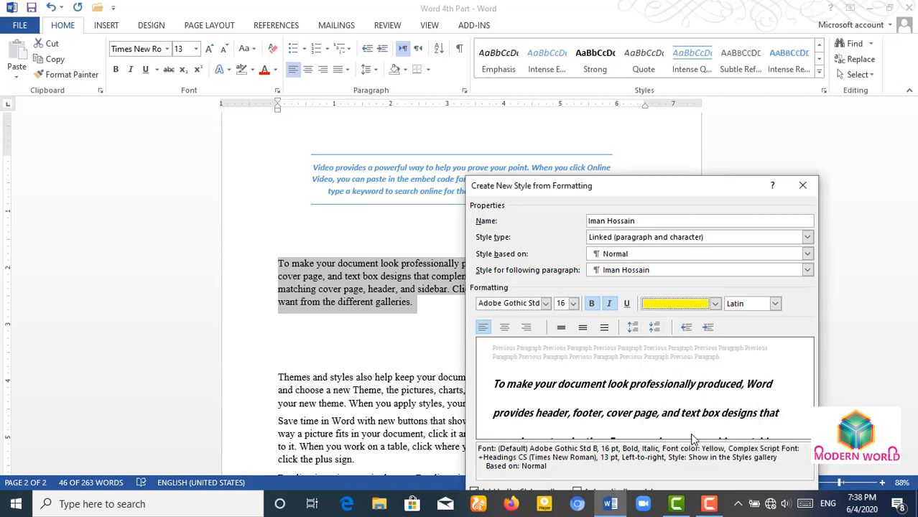
pyautogui.click(715, 303)
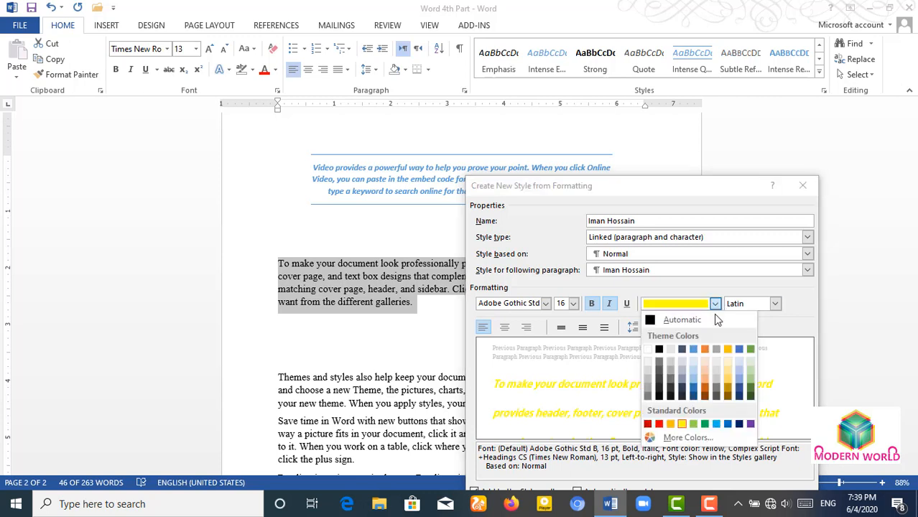
pyautogui.click(728, 423)
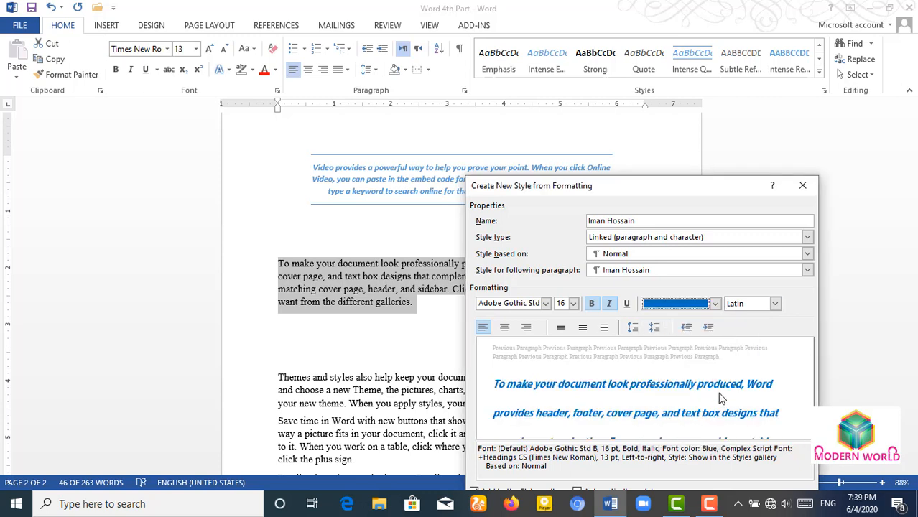
# - Check the style's font settings for Complex, Latin and all scripts
pyautogui.click(775, 305)
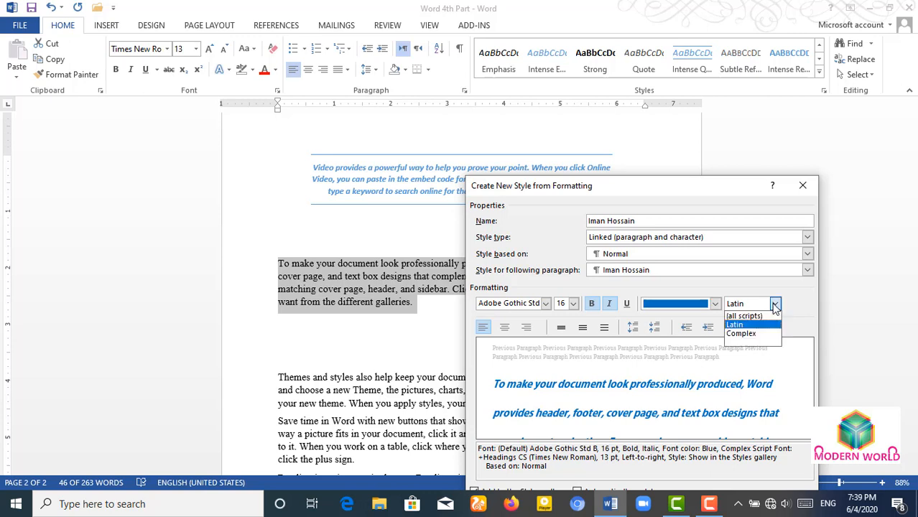
pyautogui.click(743, 333)
pyautogui.click(775, 304)
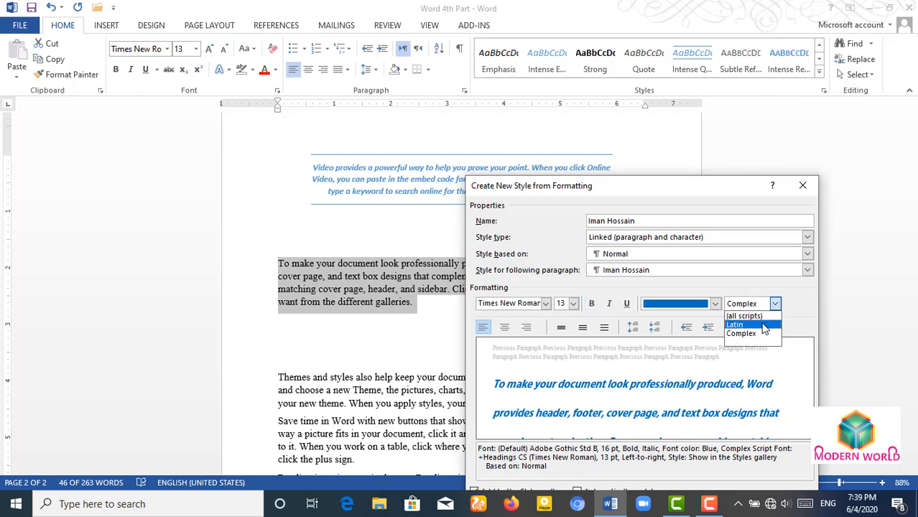
pyautogui.click(764, 325)
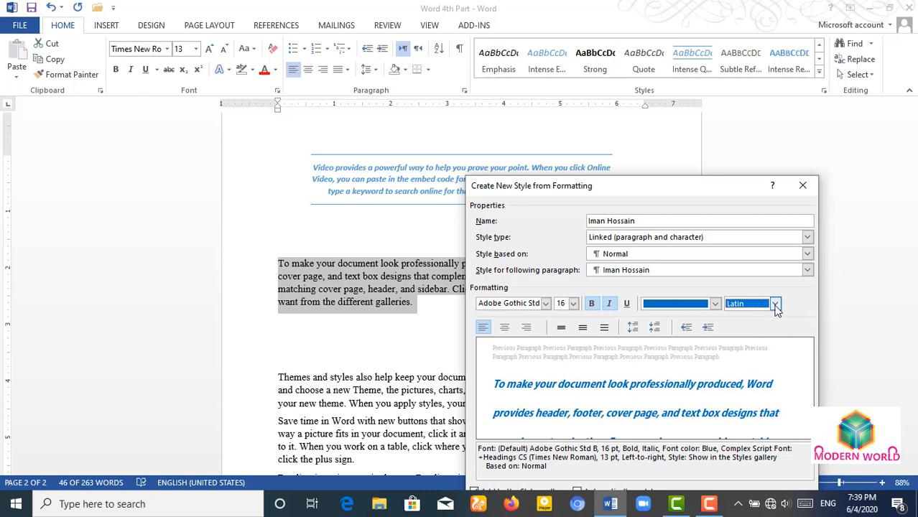
pyautogui.click(774, 304)
pyautogui.click(746, 312)
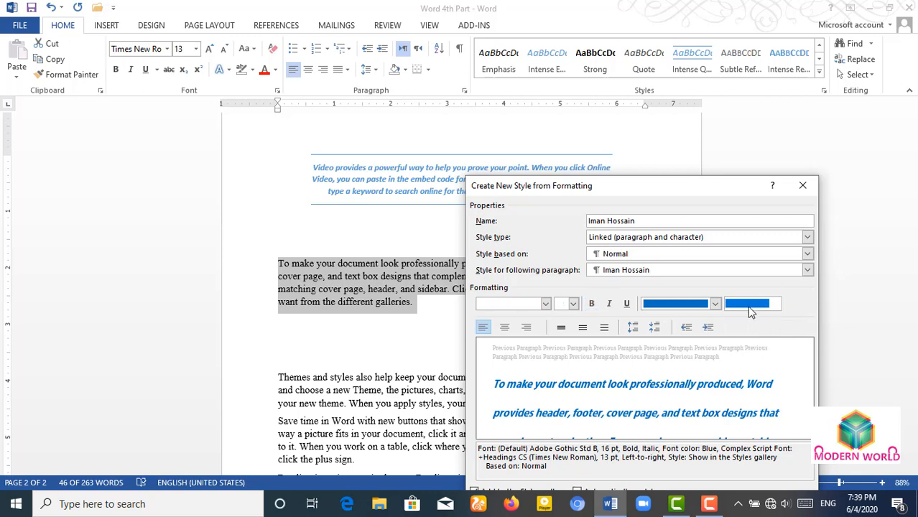
pyautogui.click(774, 304)
pyautogui.click(751, 326)
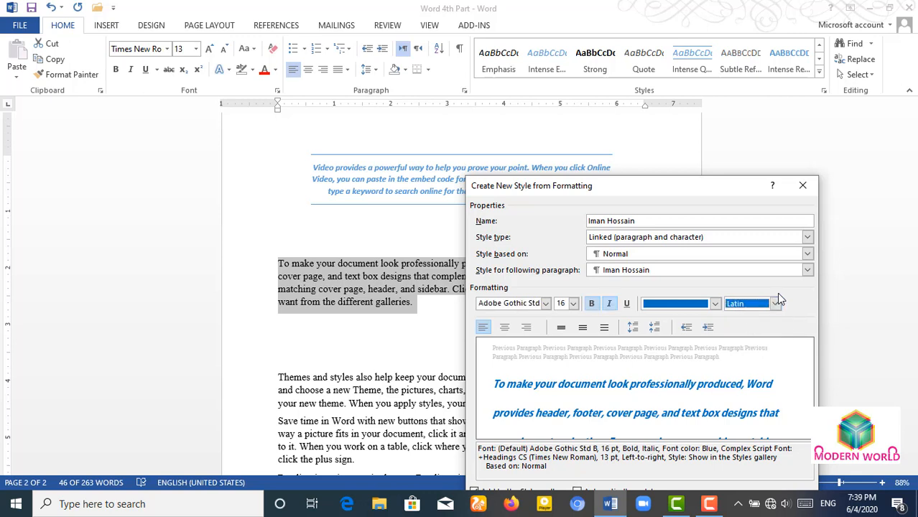
pyautogui.click(775, 303)
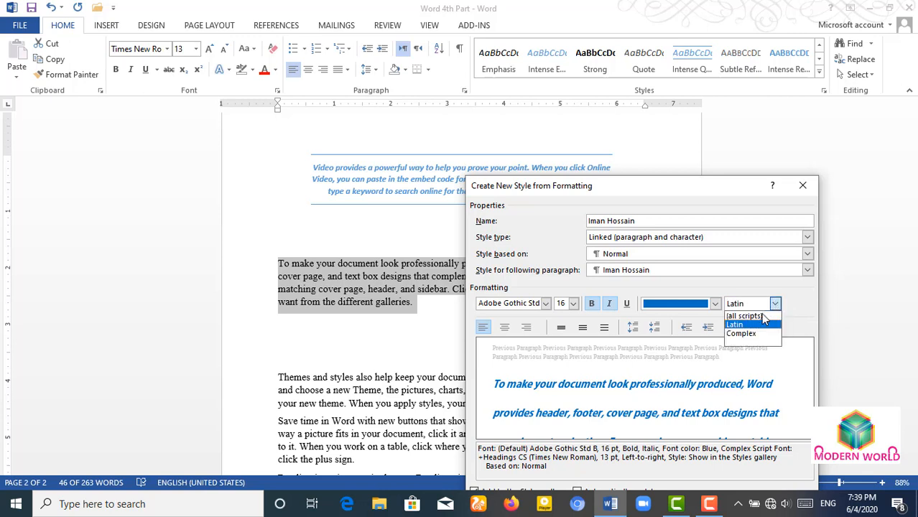
# - Give the new style single line spacing after trying double and 1.5
pyautogui.click(745, 334)
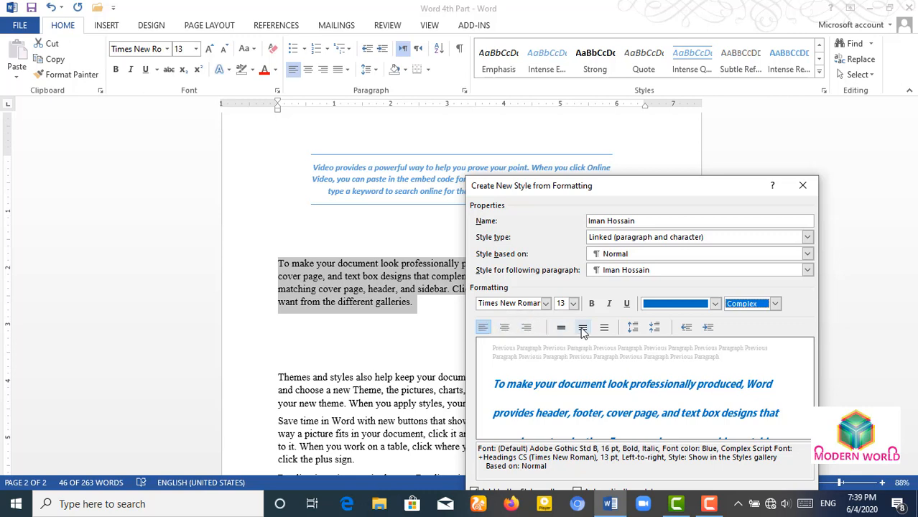
pyautogui.click(603, 327)
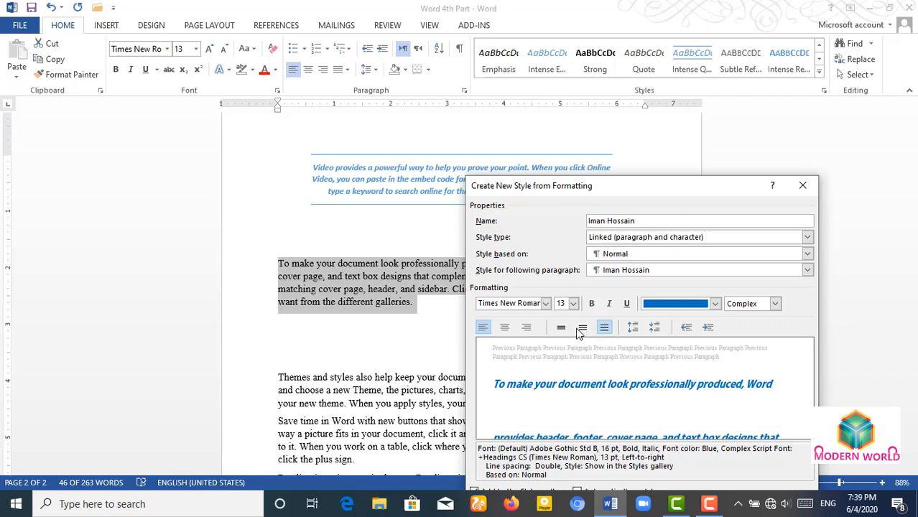
pyautogui.click(580, 331)
pyautogui.click(560, 332)
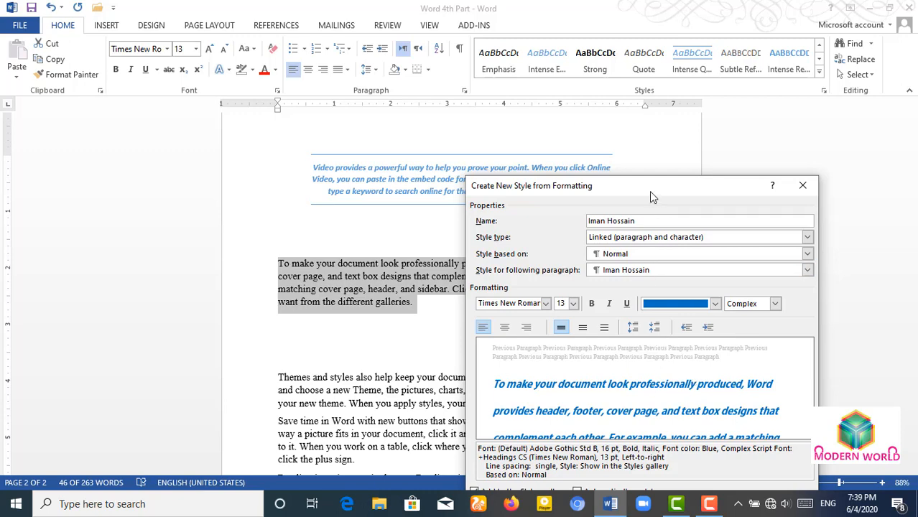
pyautogui.moveTo(650, 194); pyautogui.dragTo(669, 125)
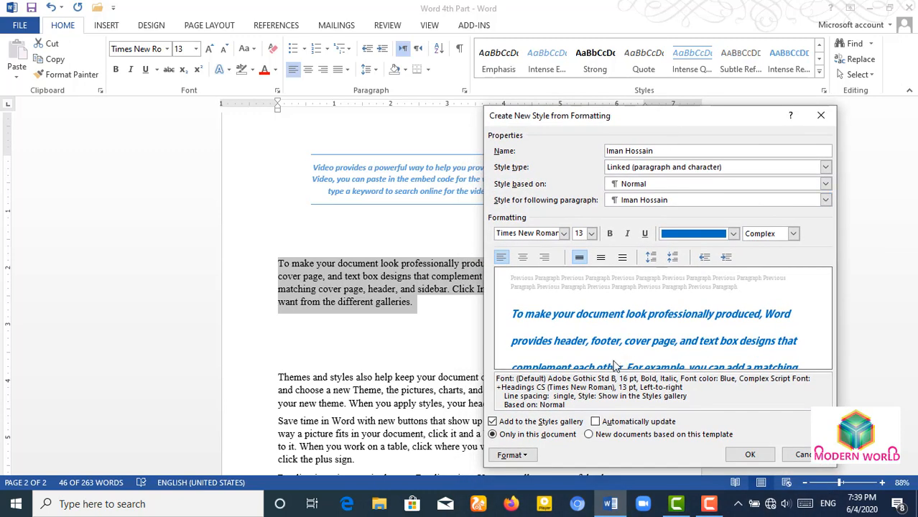
# - Add a four-diamond bullet to the new style, then create it on the 'To make' paragraph
pyautogui.click(529, 458)
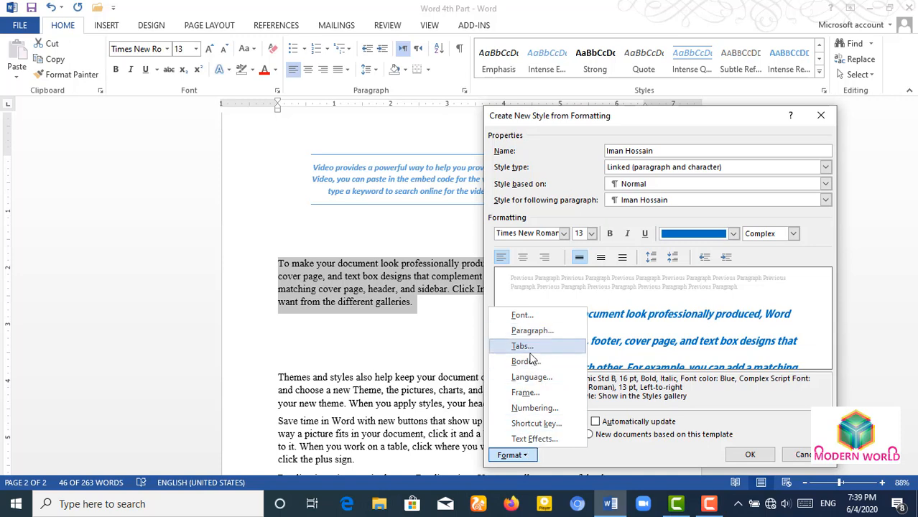
pyautogui.click(546, 408)
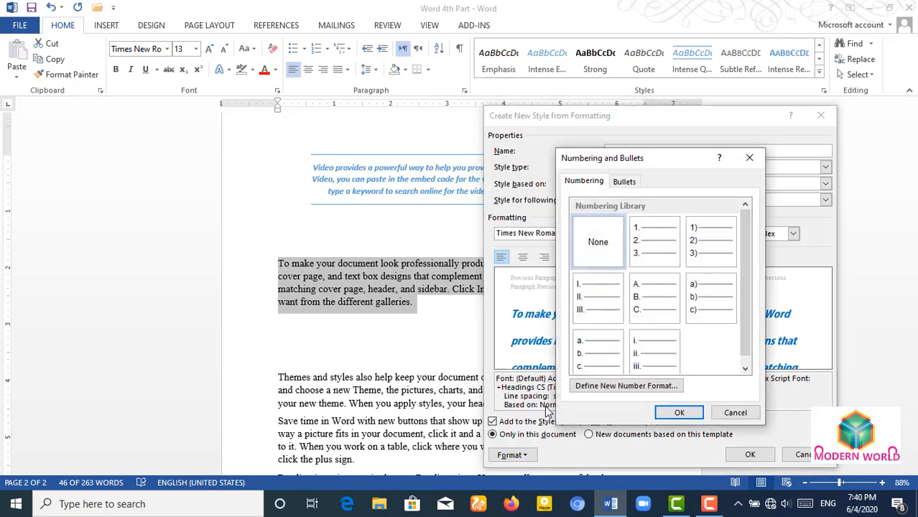
pyautogui.click(624, 181)
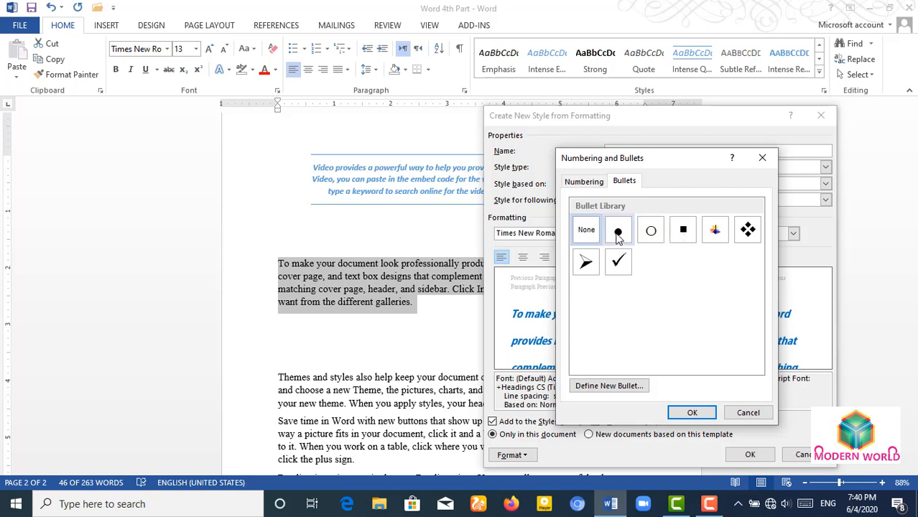
pyautogui.click(747, 231)
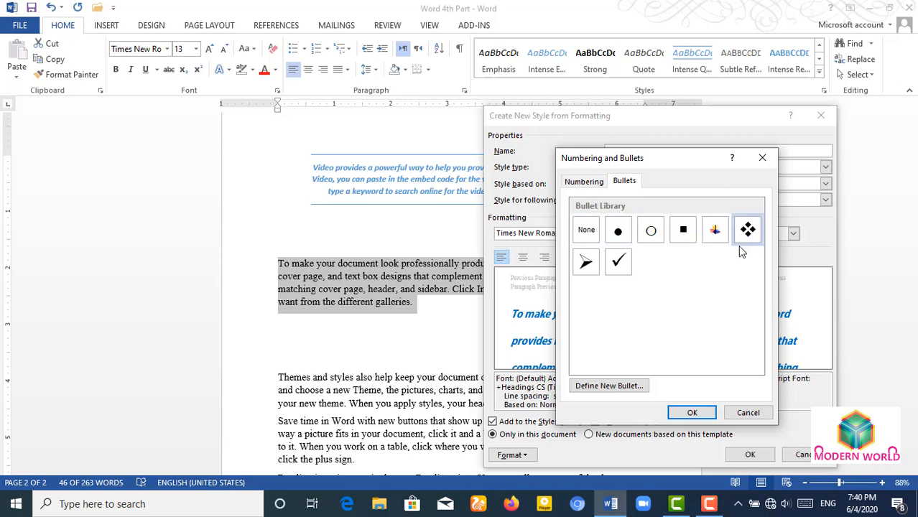
pyautogui.click(691, 412)
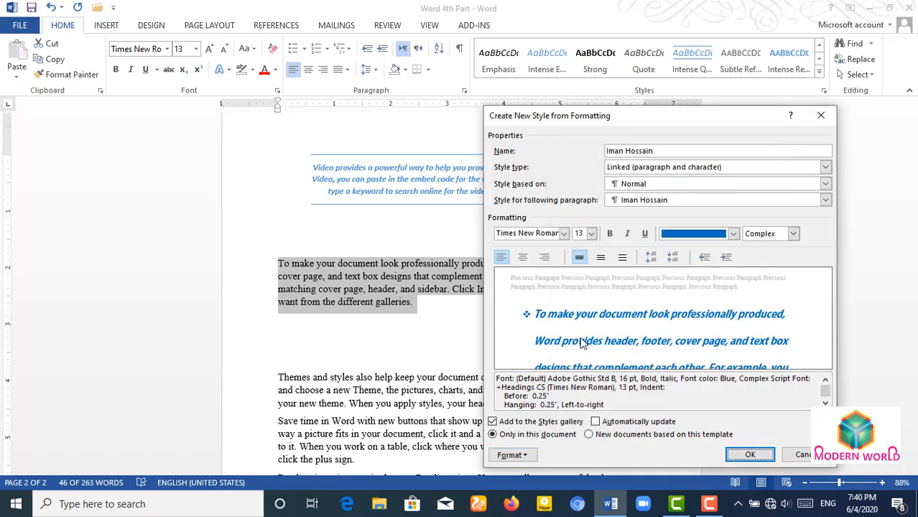
pyautogui.click(750, 455)
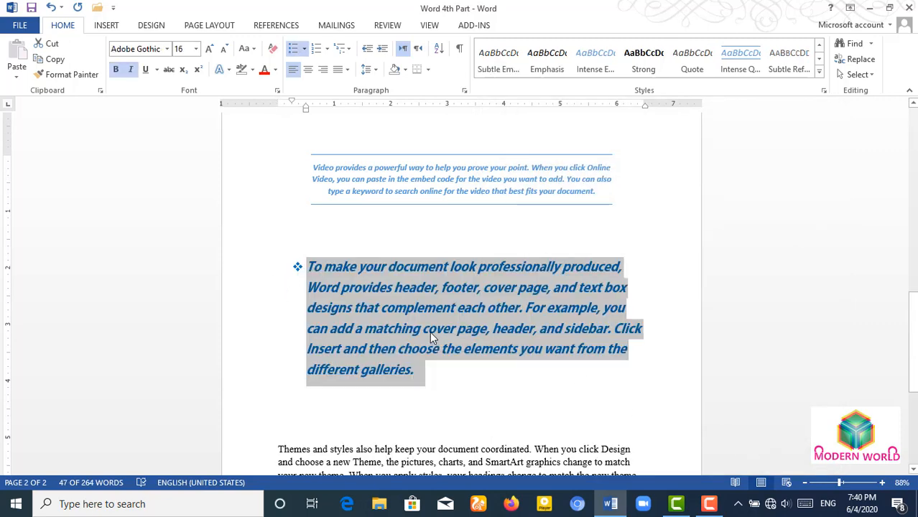
# - Apply the custom blue style to the paragraph from the Styles gallery
pyautogui.click(819, 71)
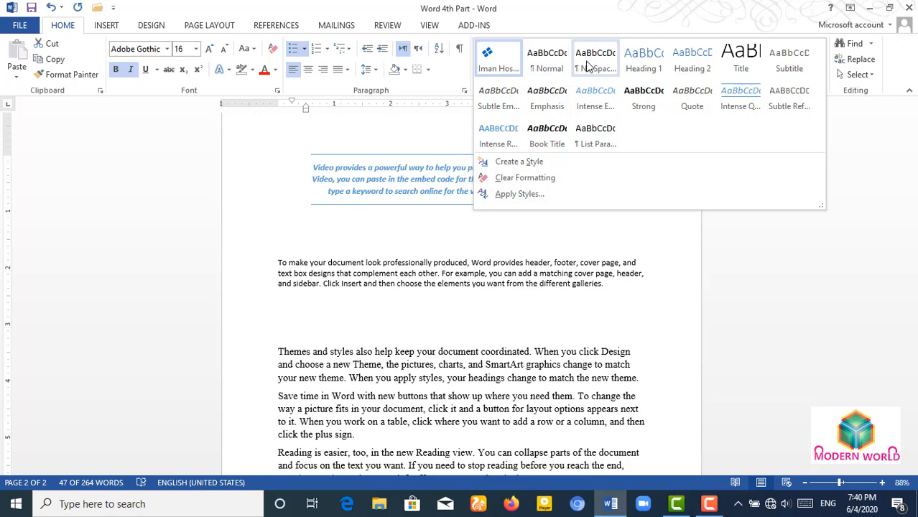
pyautogui.click(498, 61)
pyautogui.click(398, 348)
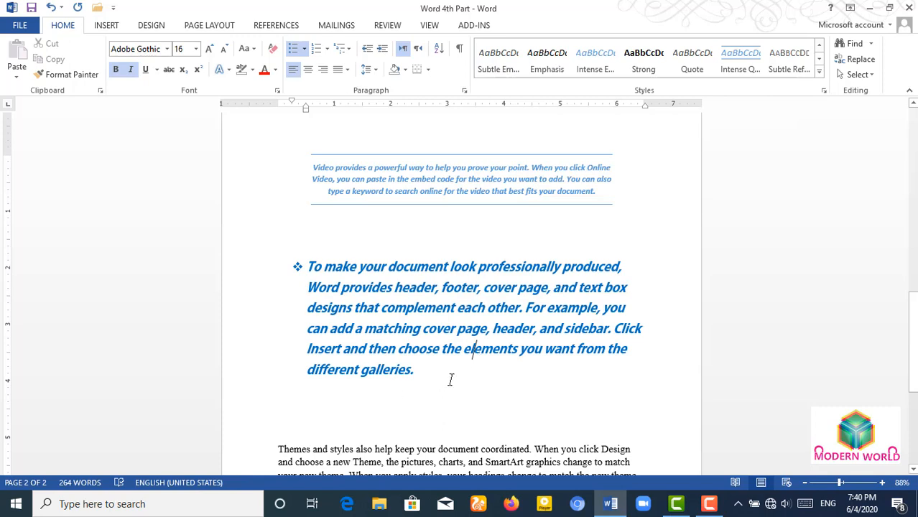
pyautogui.click(449, 379)
# - Select and deselect the body paragraphs and the word 'click', then open the Find options
pyautogui.scroll(-3, 569, 324)
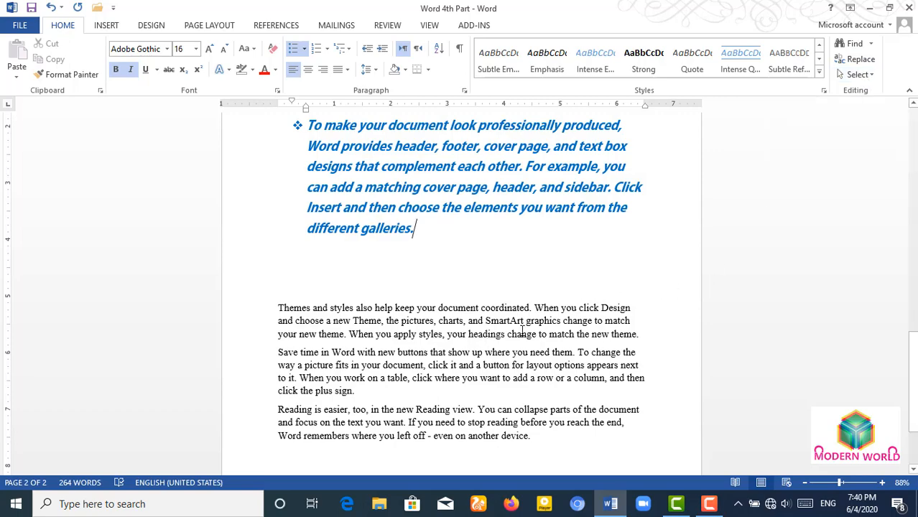
pyautogui.keyDown('ctrl'); pyautogui.scroll(2, 525, 330); pyautogui.keyUp('ctrl')
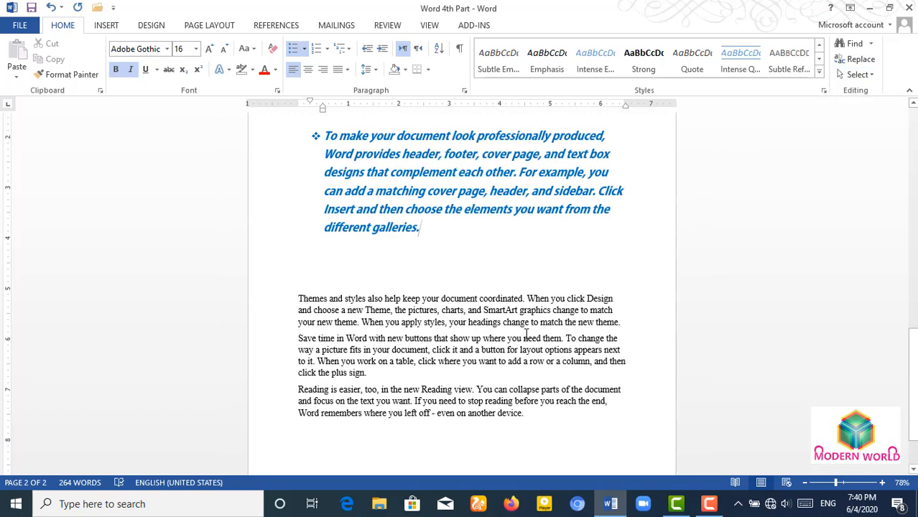
pyautogui.scroll(-1, 537, 328)
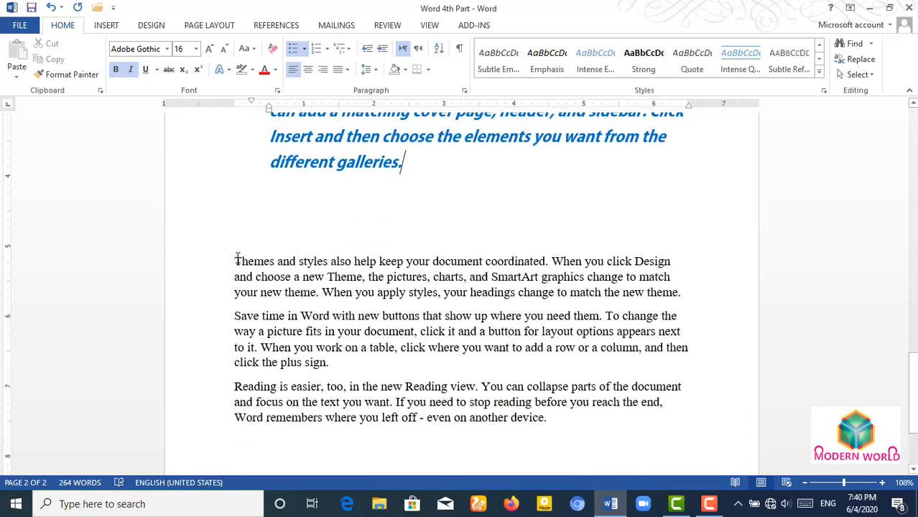
pyautogui.moveTo(237, 259); pyautogui.dragTo(575, 418)
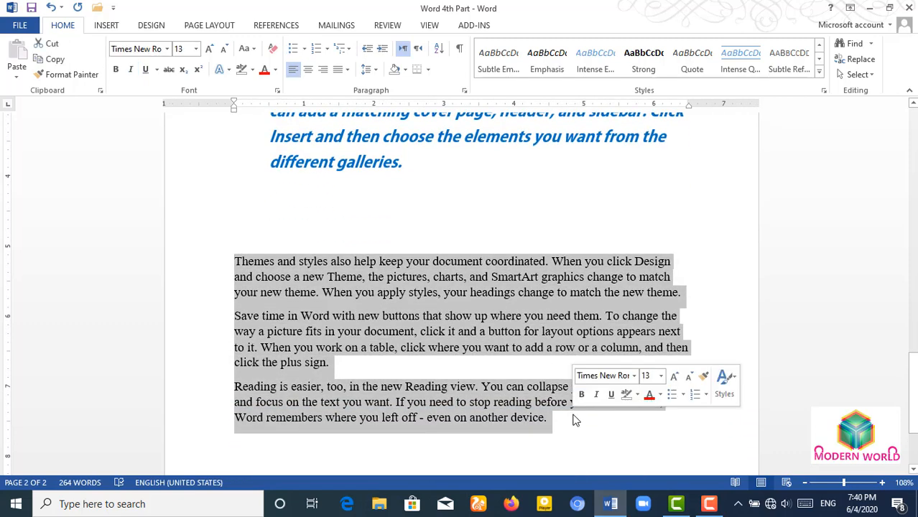
pyautogui.click(491, 316)
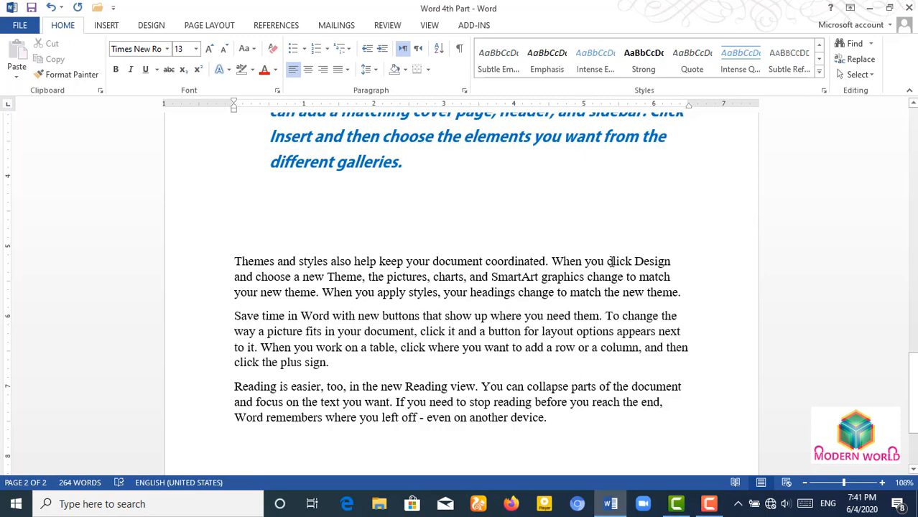
pyautogui.moveTo(606, 262); pyautogui.dragTo(632, 263)
pyautogui.click(617, 303)
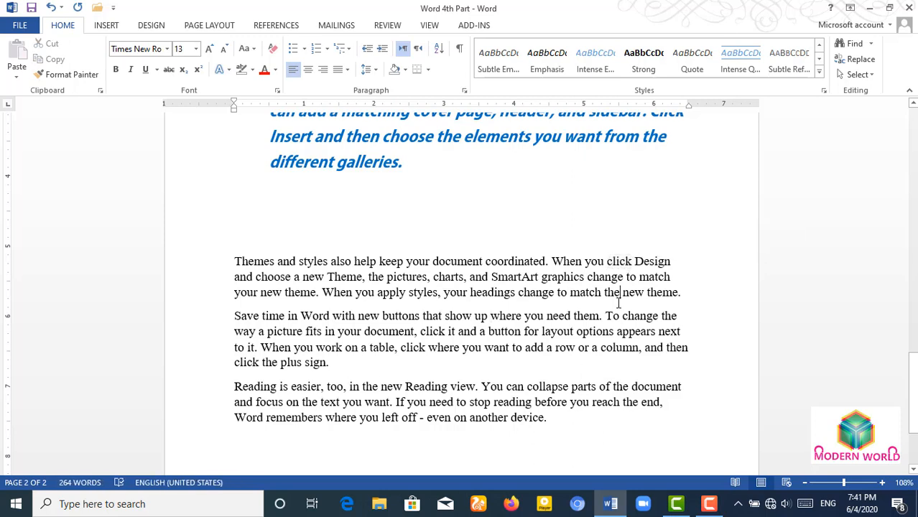
pyautogui.click(873, 45)
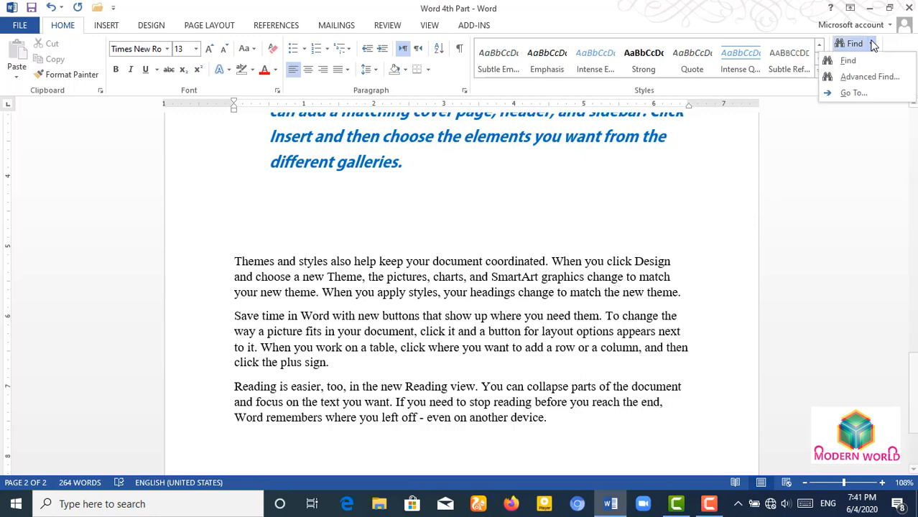
# - Switch Find and Replace from Go To to Find and enter 'click' as the search term
pyautogui.click(851, 94)
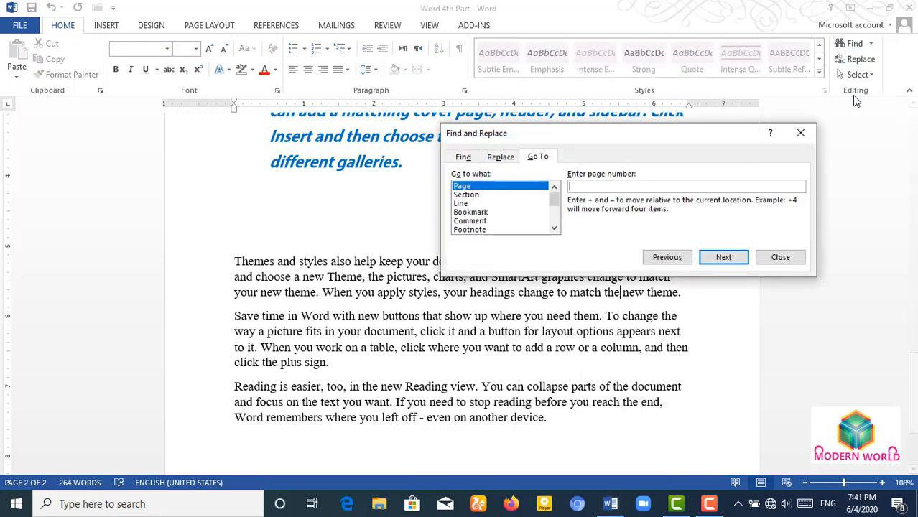
pyautogui.moveTo(621, 134); pyautogui.dragTo(675, 320)
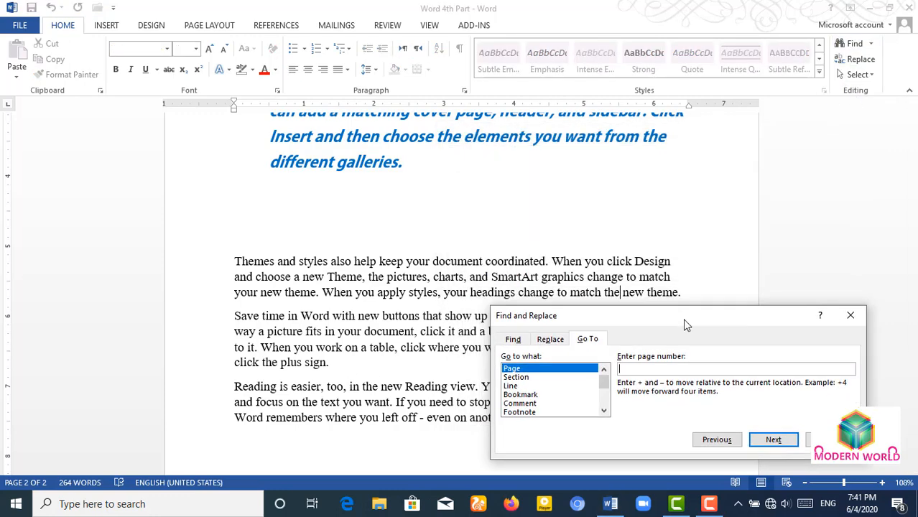
pyautogui.click(513, 339)
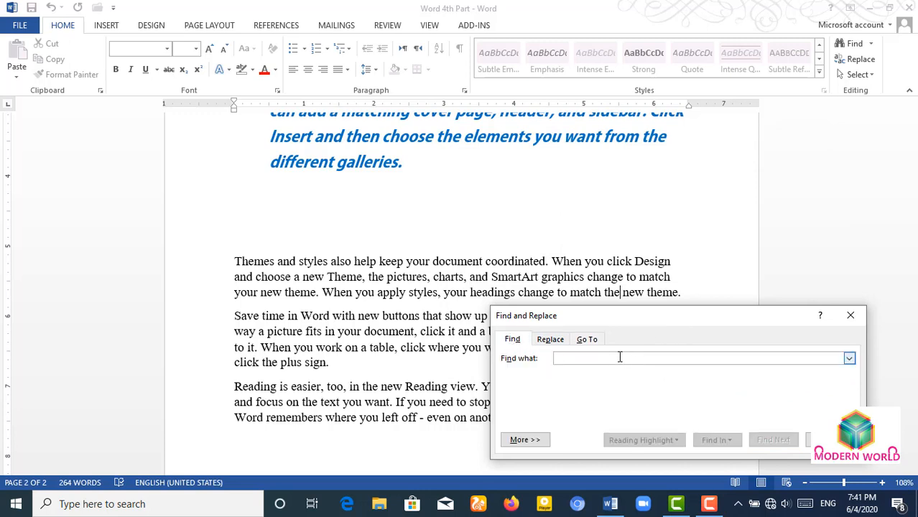
pyautogui.write('click')
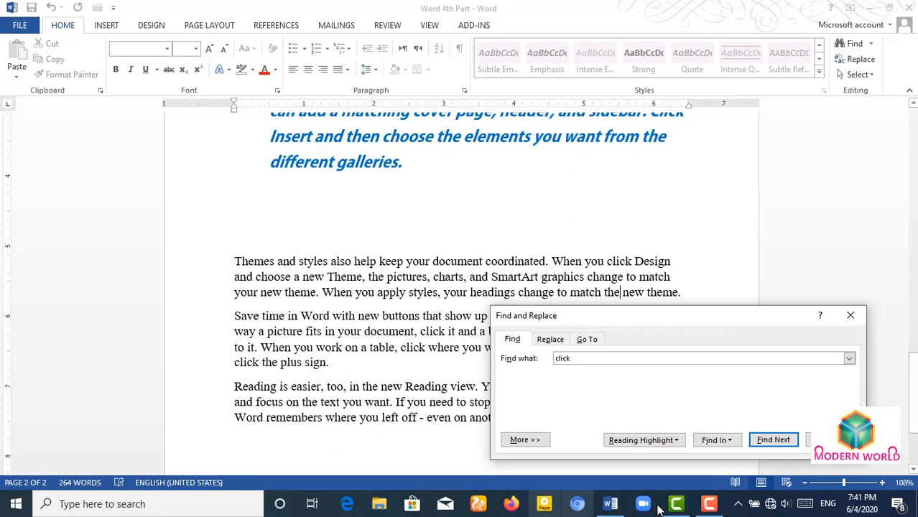
# - Step through each occurrence of 'click' with Find Next until the search finishes
pyautogui.click(765, 440)
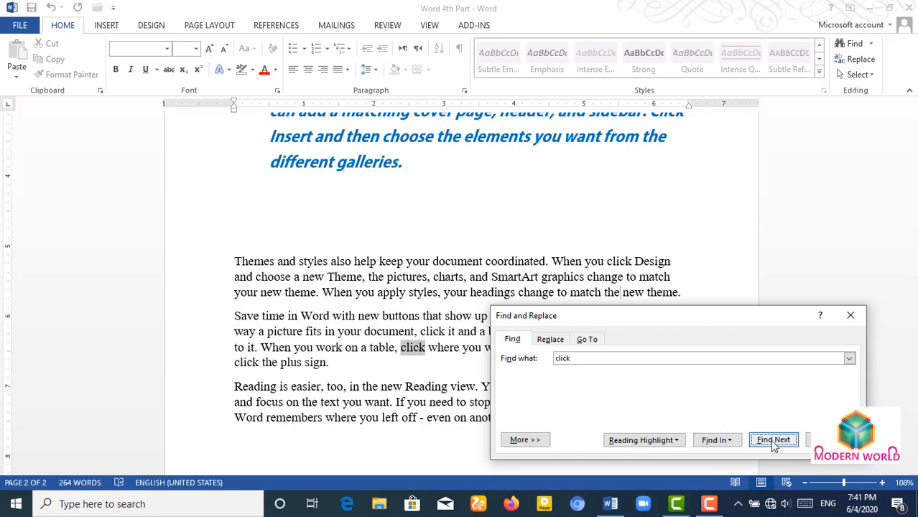
pyautogui.click(772, 445)
pyautogui.click(772, 441)
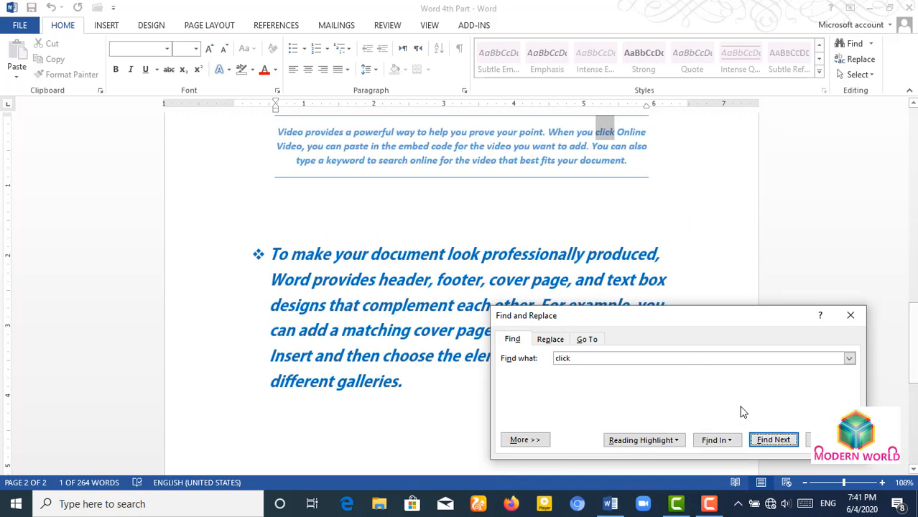
pyautogui.click(771, 439)
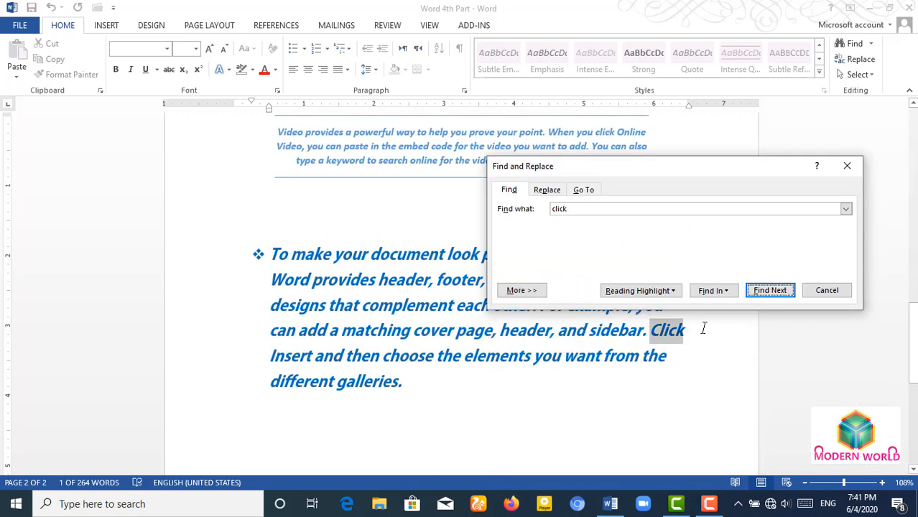
pyautogui.click(771, 293)
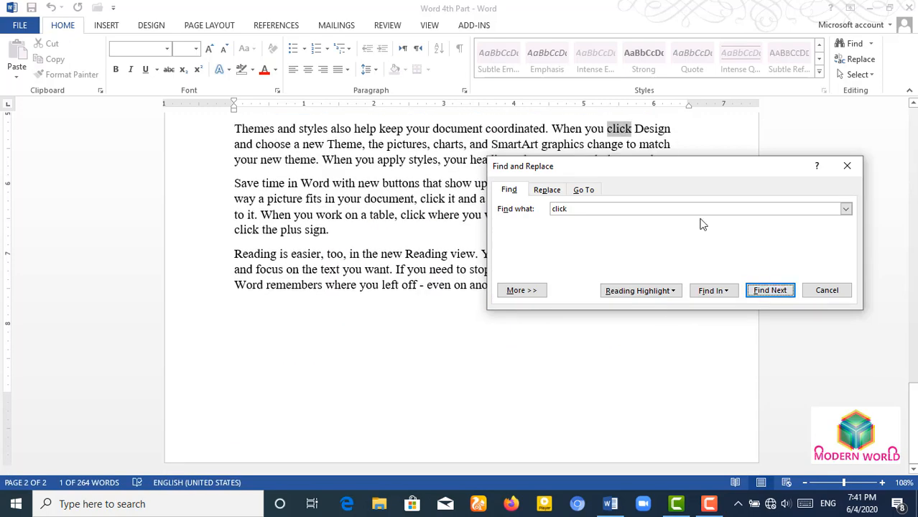
pyautogui.click(766, 294)
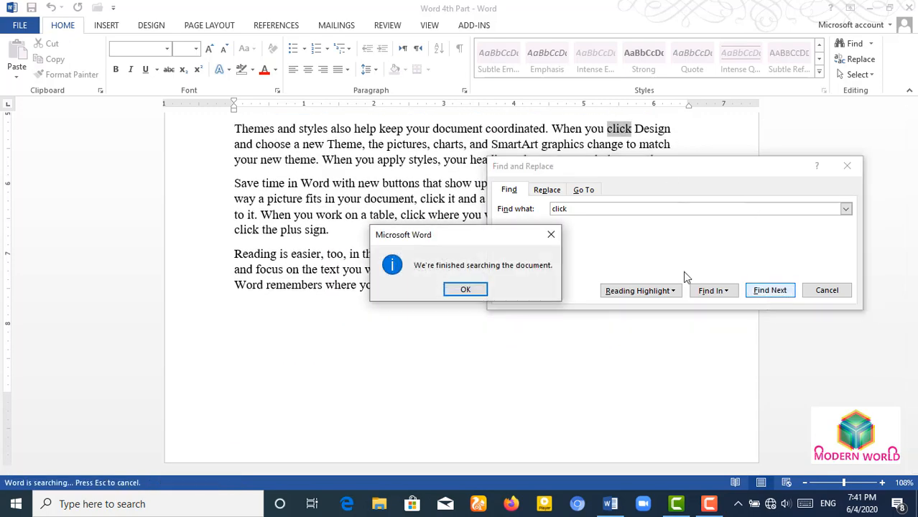
pyautogui.click(463, 289)
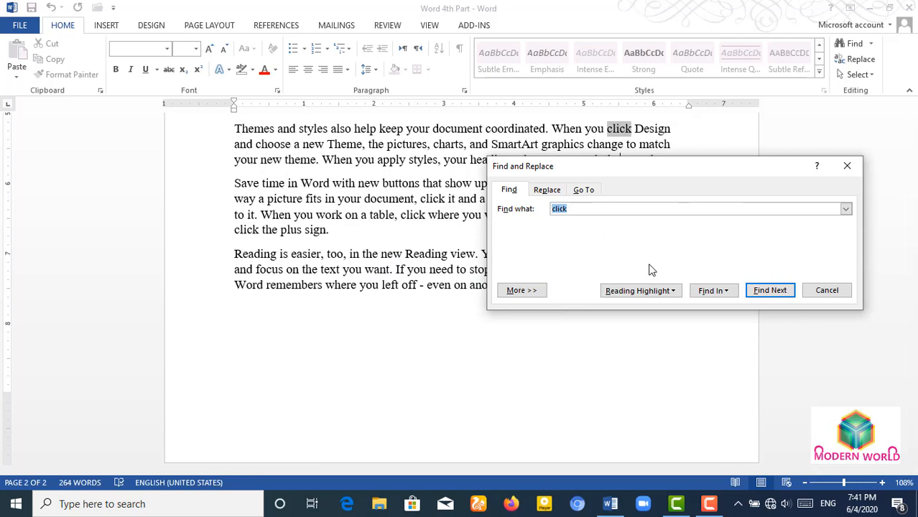
# - Highlight all occurrences of 'click' in yellow and scroll through the matches
pyautogui.moveTo(680, 173); pyautogui.dragTo(715, 291)
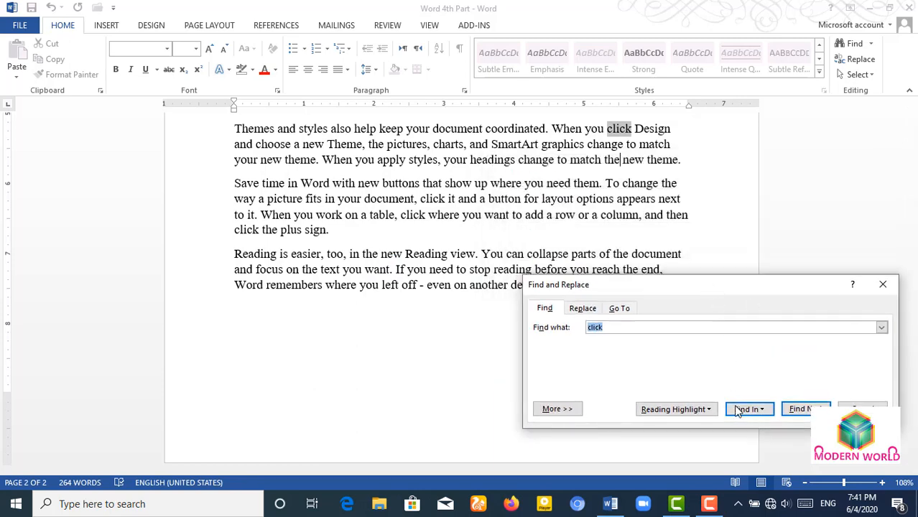
pyautogui.click(756, 413)
pyautogui.click(756, 413)
pyautogui.click(706, 410)
pyautogui.click(706, 409)
pyautogui.click(697, 416)
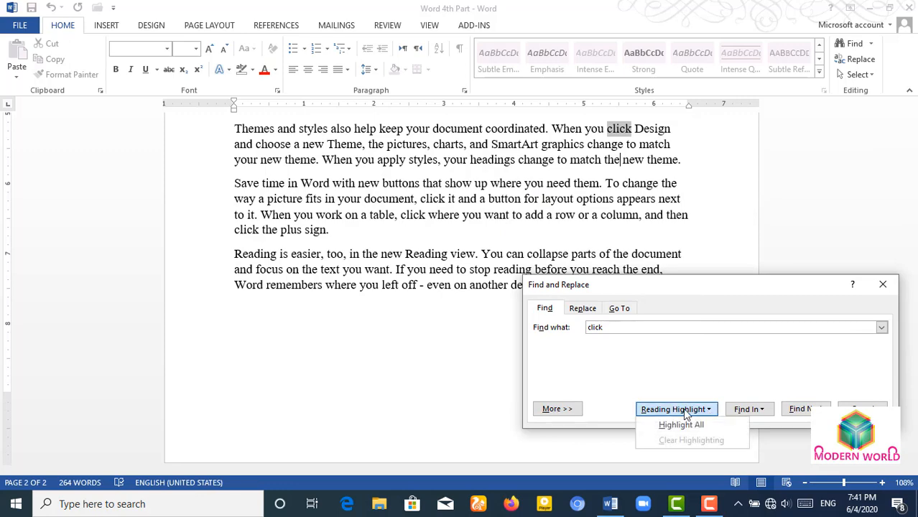
pyautogui.click(673, 423)
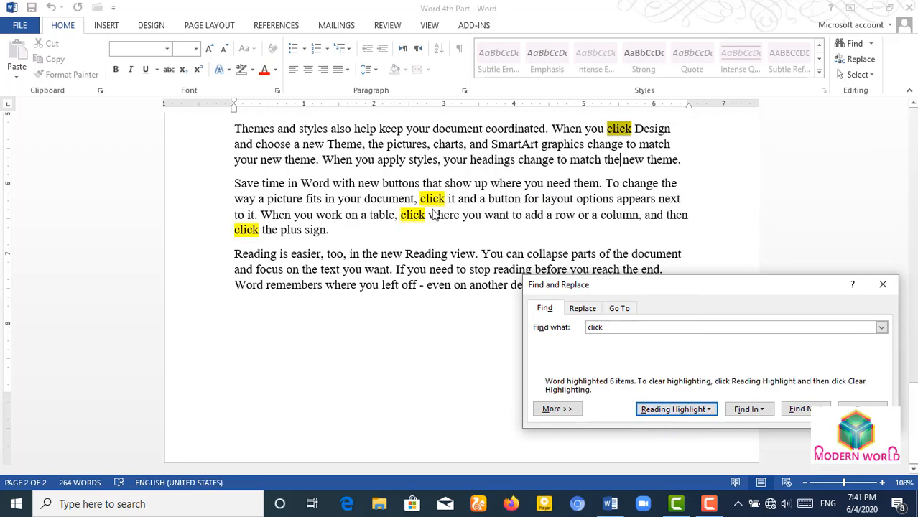
pyautogui.scroll(4, 433, 214)
pyautogui.scroll(10, 443, 218)
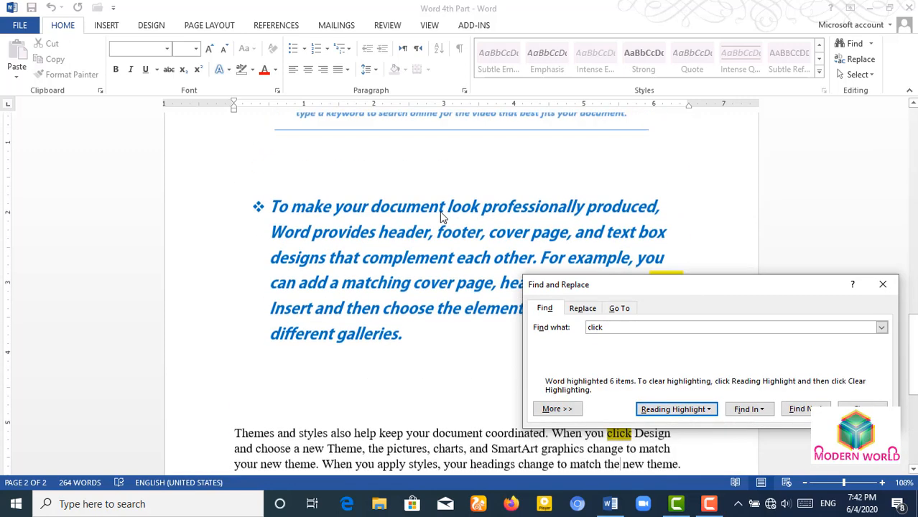
pyautogui.scroll(12, 442, 216)
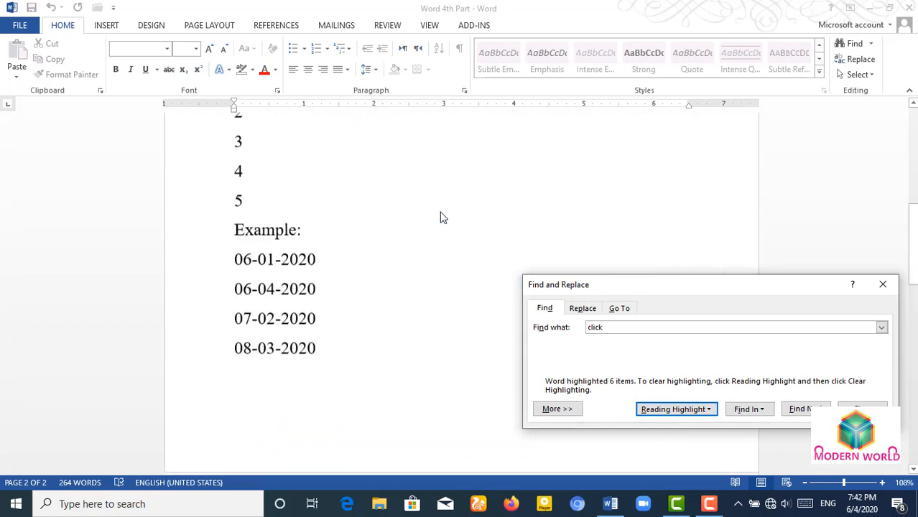
pyautogui.click(441, 213)
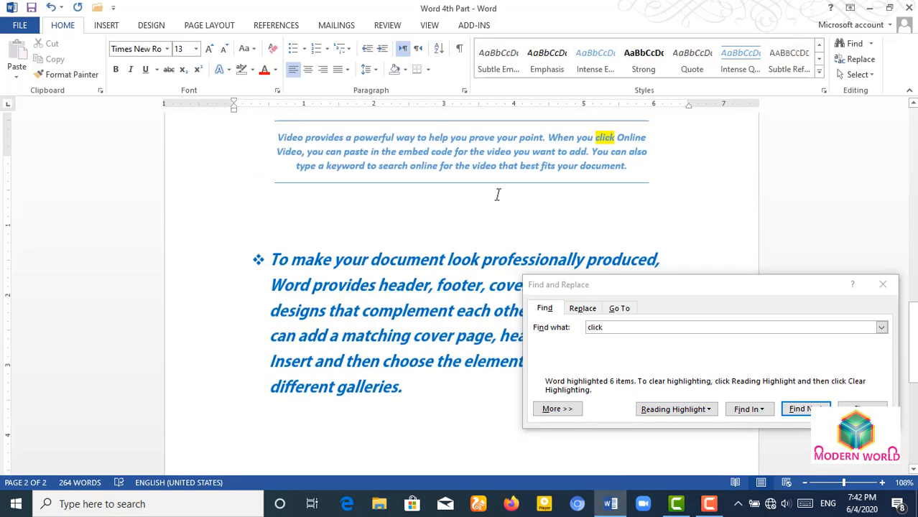
pyautogui.scroll(10, 498, 195)
pyautogui.scroll(10, 499, 195)
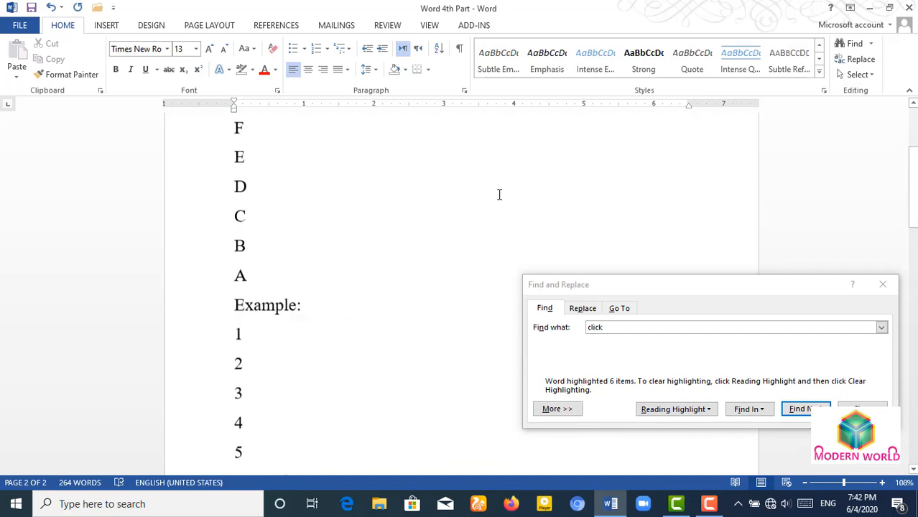
pyautogui.scroll(-3, 499, 195)
pyautogui.scroll(-15, 499, 195)
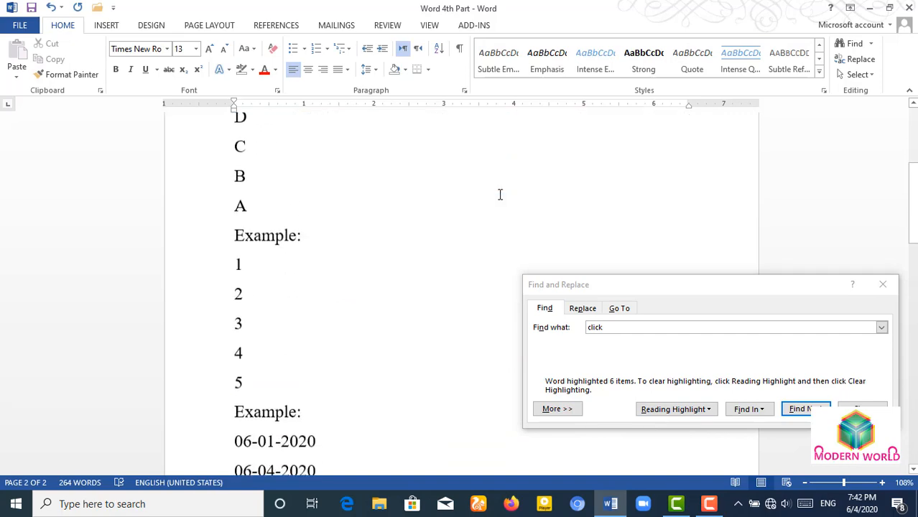
pyautogui.scroll(-5, 496, 200)
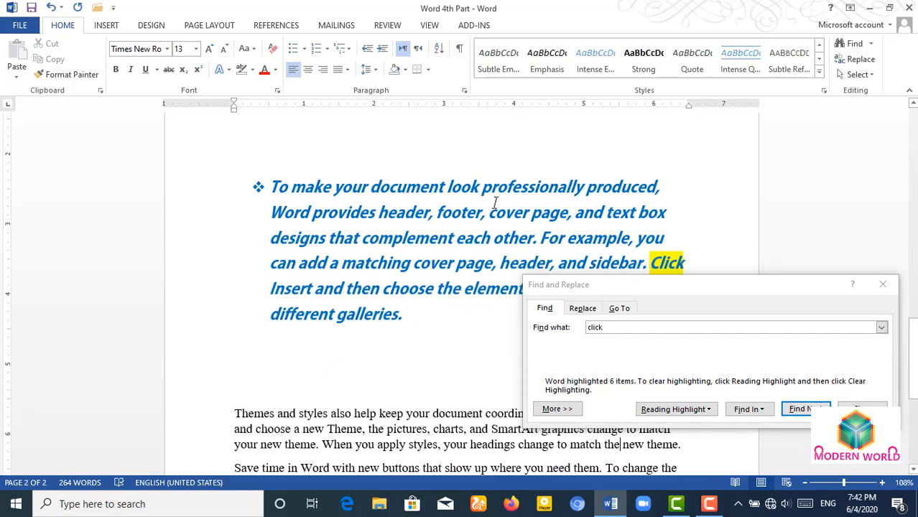
pyautogui.moveTo(627, 291); pyautogui.dragTo(634, 299)
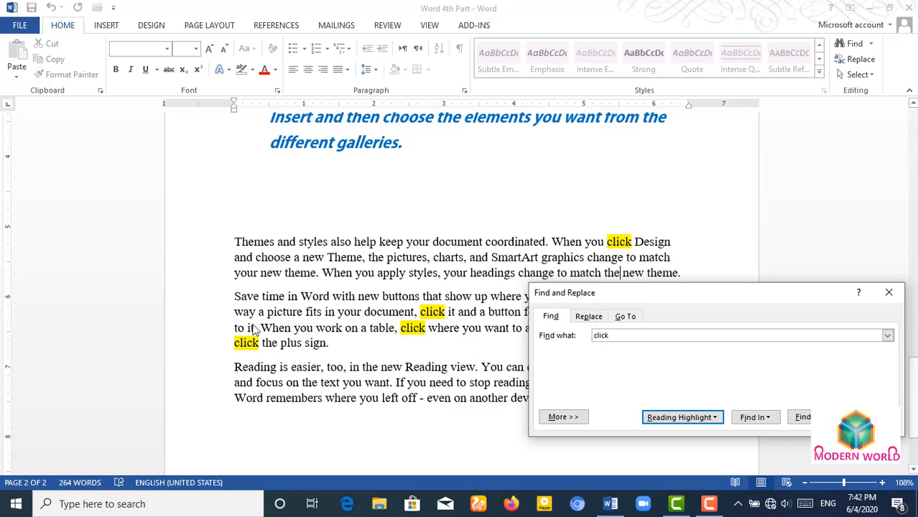
# - Replace the first several occurrences of 'click' with 'Select' one at a time
pyautogui.click(588, 316)
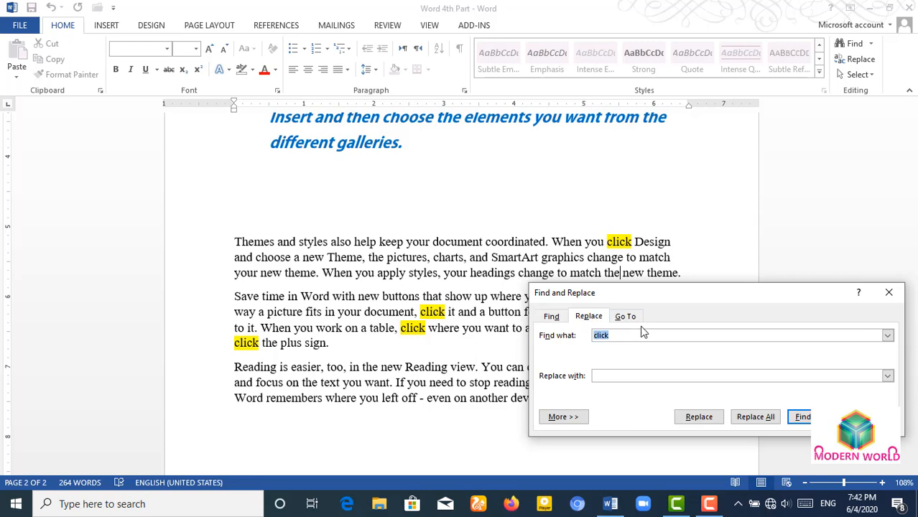
pyautogui.click(636, 377)
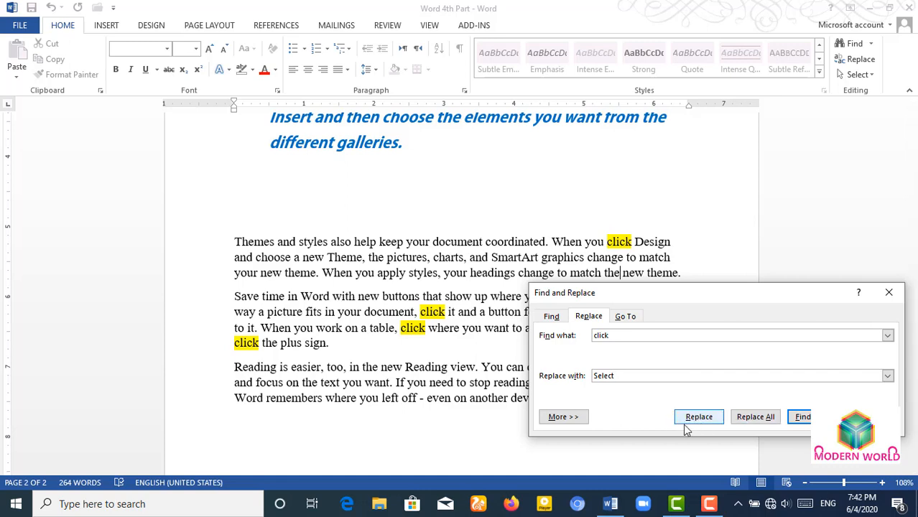
pyautogui.click(708, 424)
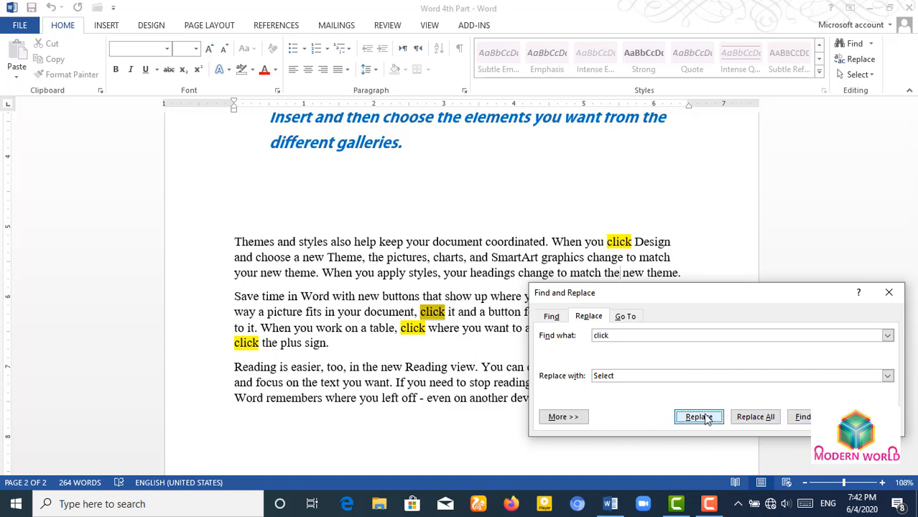
pyautogui.click(707, 421)
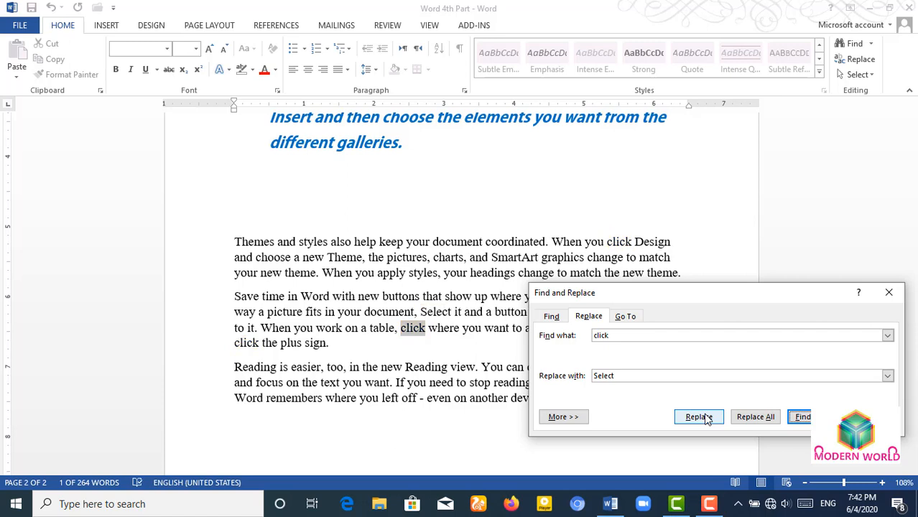
pyautogui.click(706, 420)
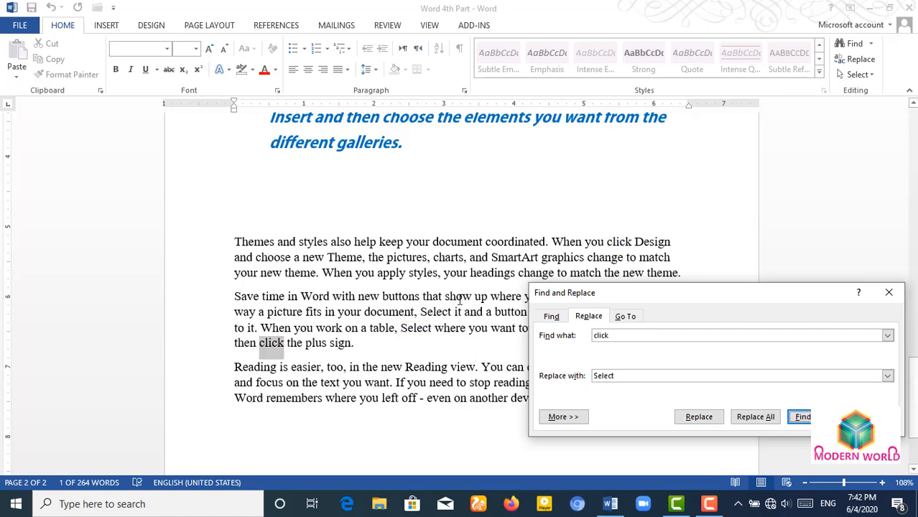
pyautogui.click(702, 422)
pyautogui.click(703, 423)
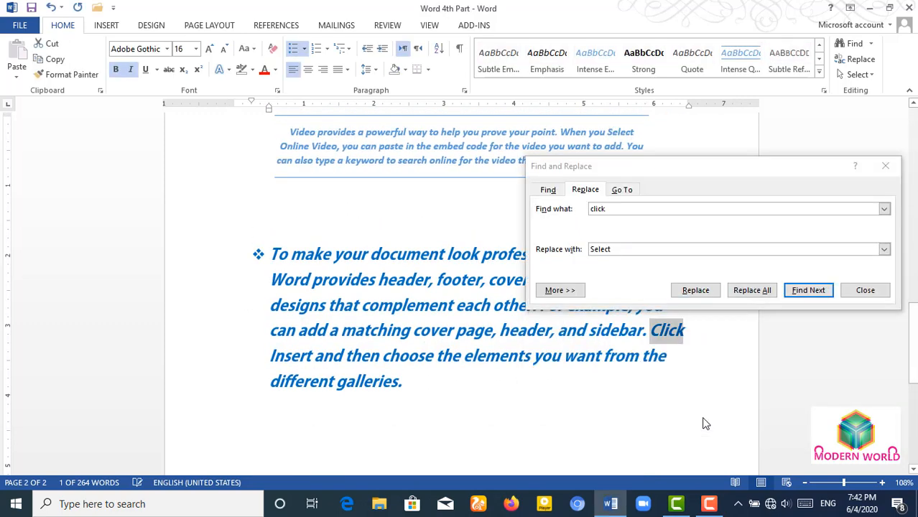
pyautogui.click(691, 293)
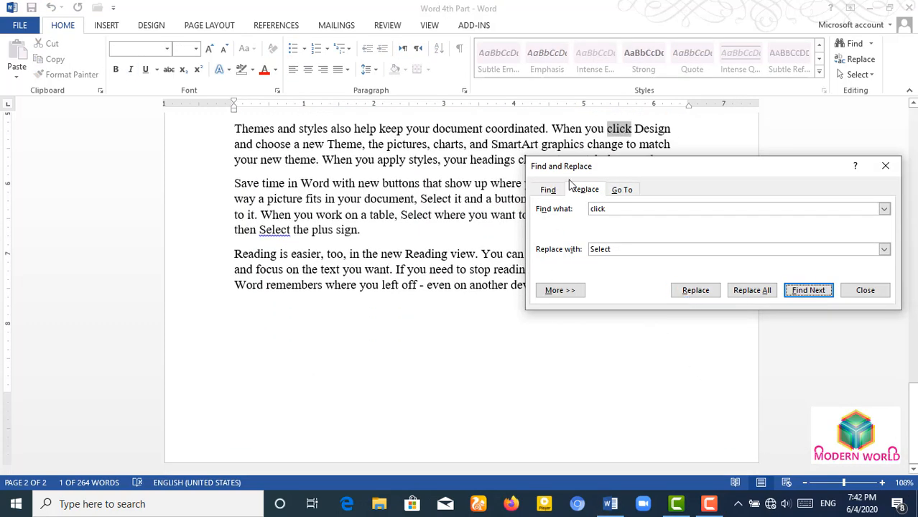
# - Replace all remaining 'click' occurrences with 'Select' and dismiss the confirmation
pyautogui.scroll(3, 395, 203)
pyautogui.scroll(-3, 392, 225)
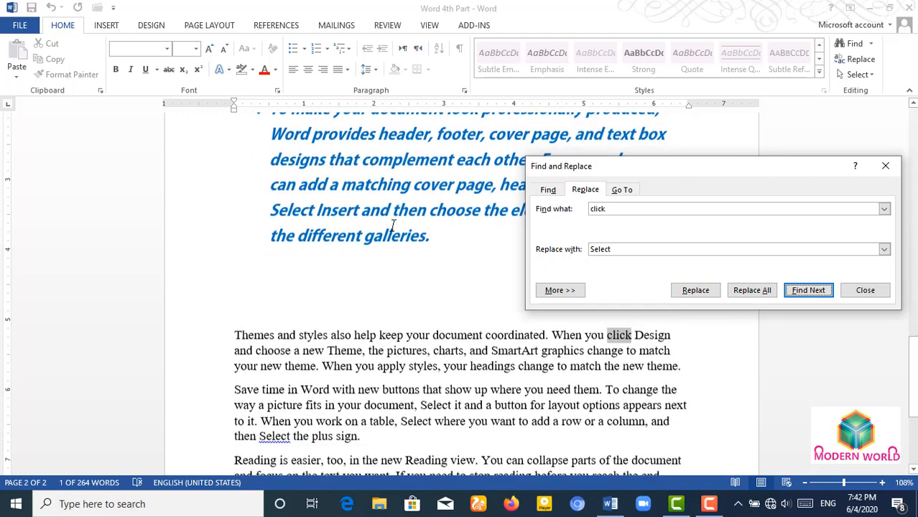
pyautogui.moveTo(638, 167); pyautogui.dragTo(644, 285)
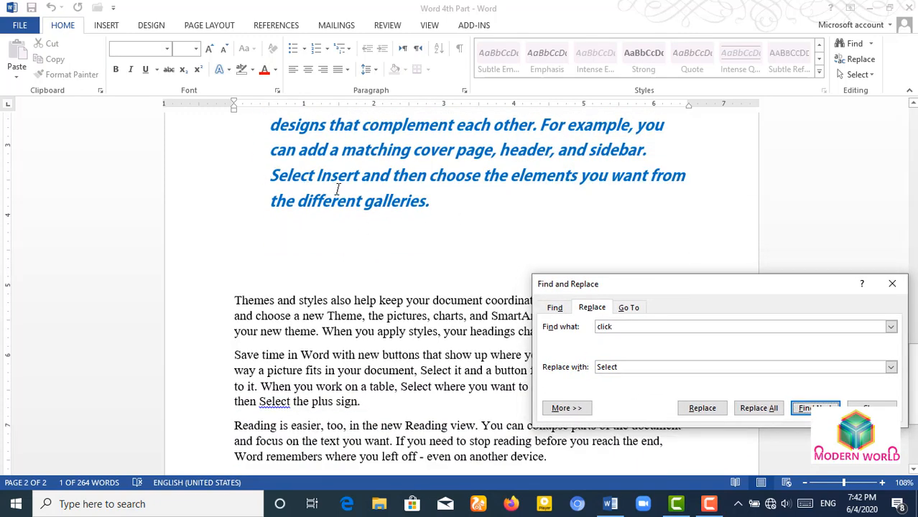
pyautogui.scroll(6, 607, 258)
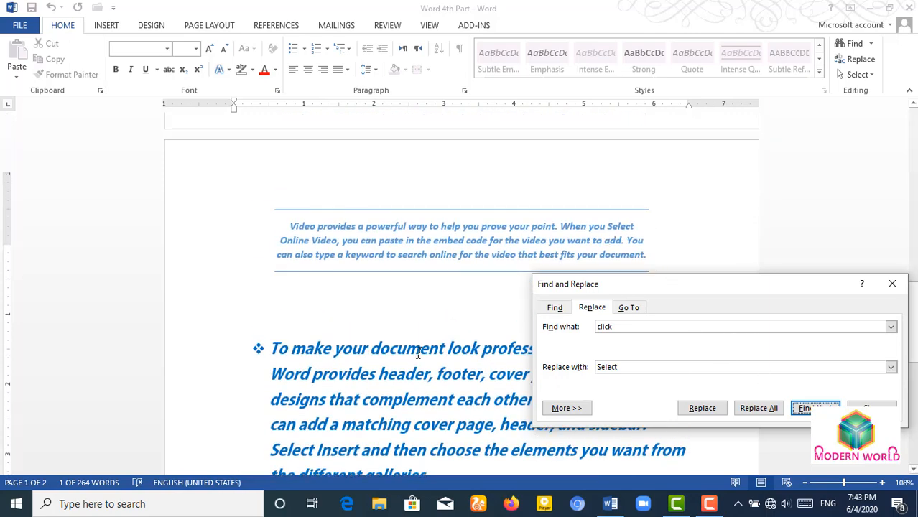
pyautogui.scroll(-12, 417, 353)
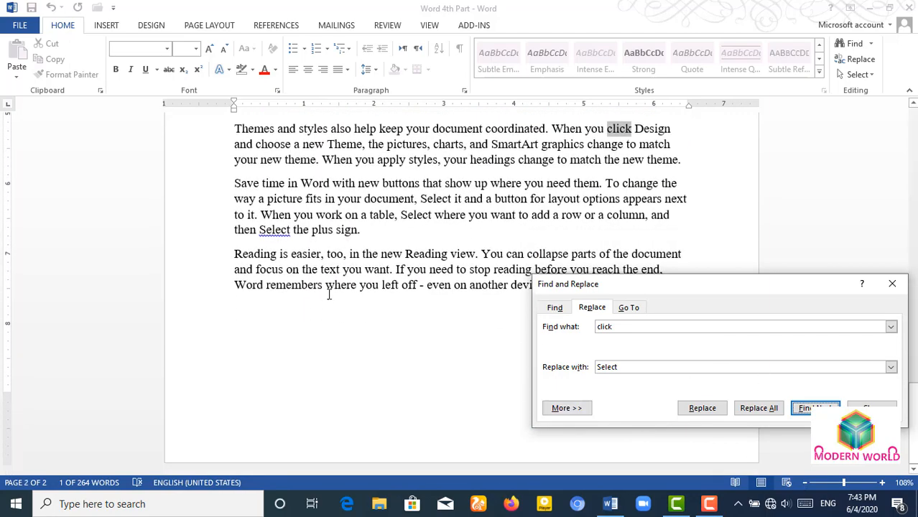
pyautogui.click(759, 409)
pyautogui.click(467, 288)
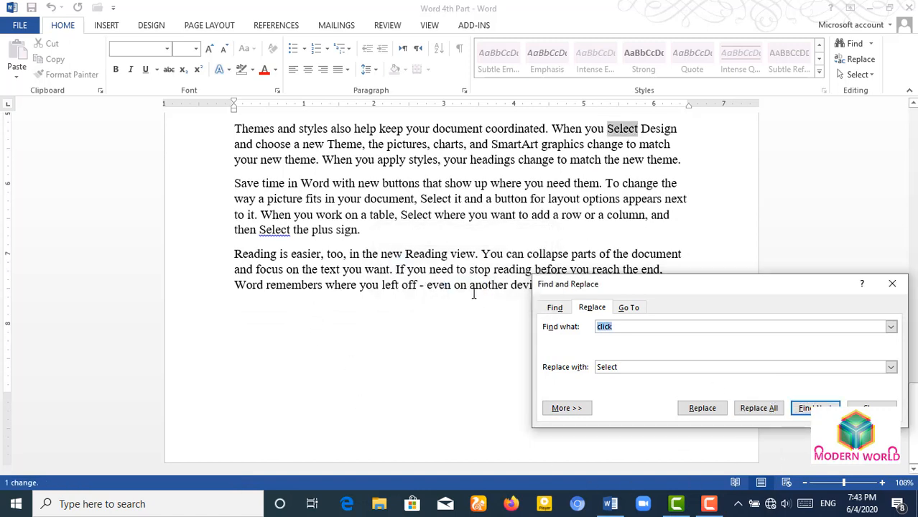
# - Deselect the found word in the document and bring up the Go To page options
pyautogui.click(344, 245)
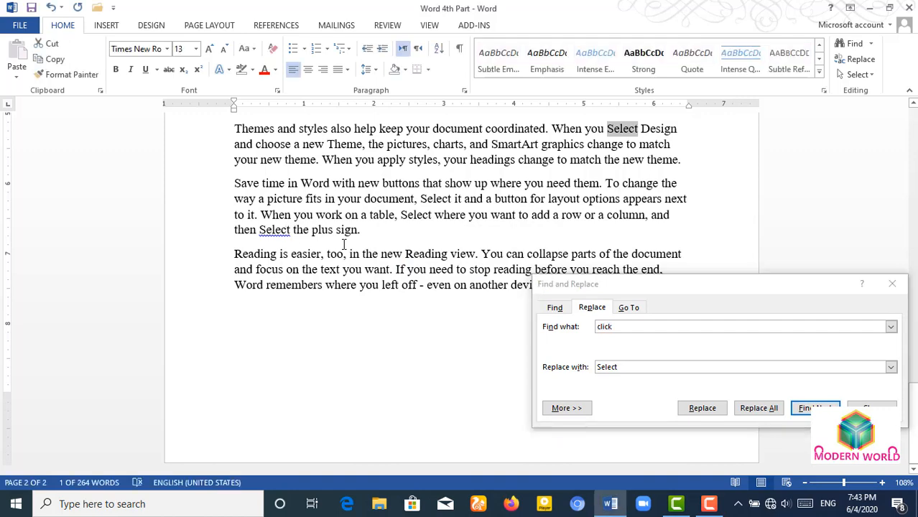
pyautogui.click(622, 129)
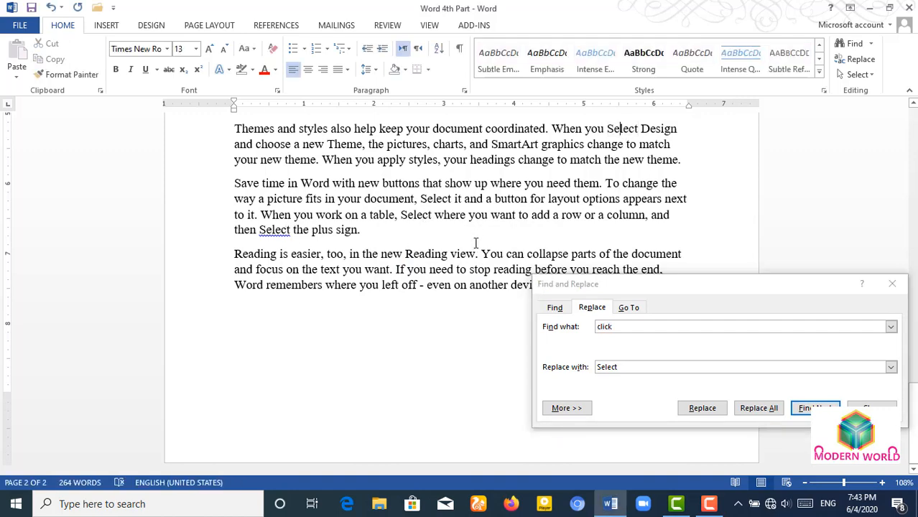
pyautogui.scroll(10, 475, 243)
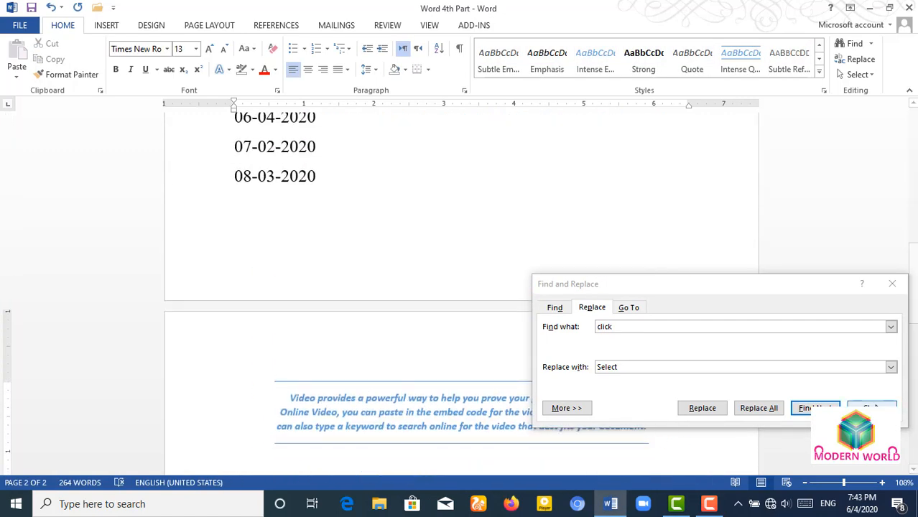
pyautogui.click(630, 307)
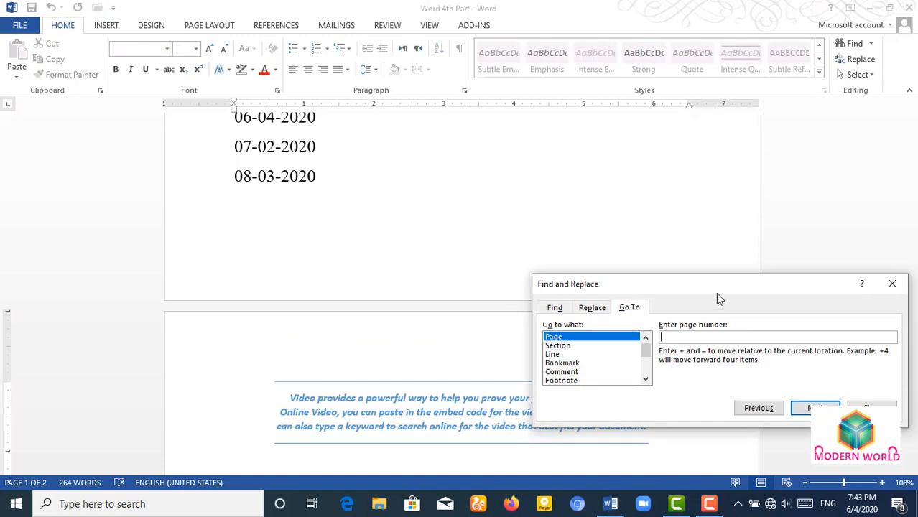
# - Jump to page 2 with Go To, then back to page 1
pyautogui.moveTo(730, 292); pyautogui.dragTo(726, 223)
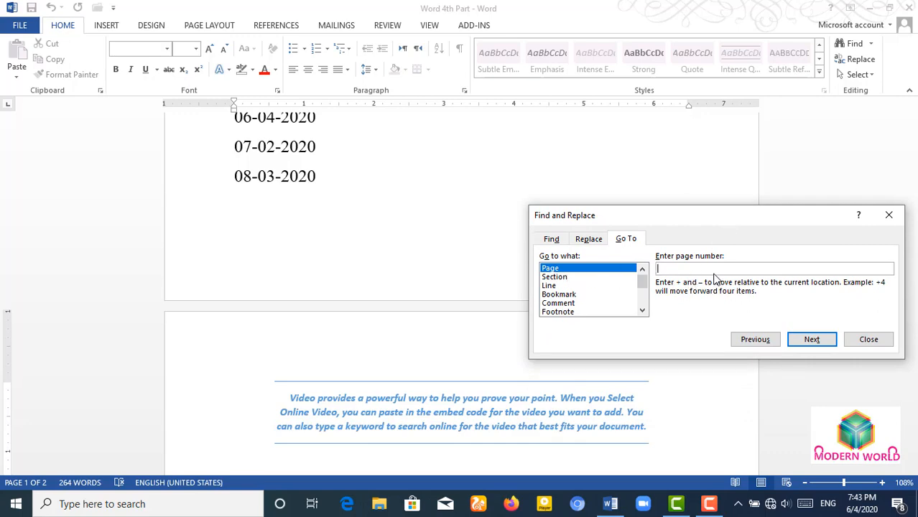
pyautogui.write('2')
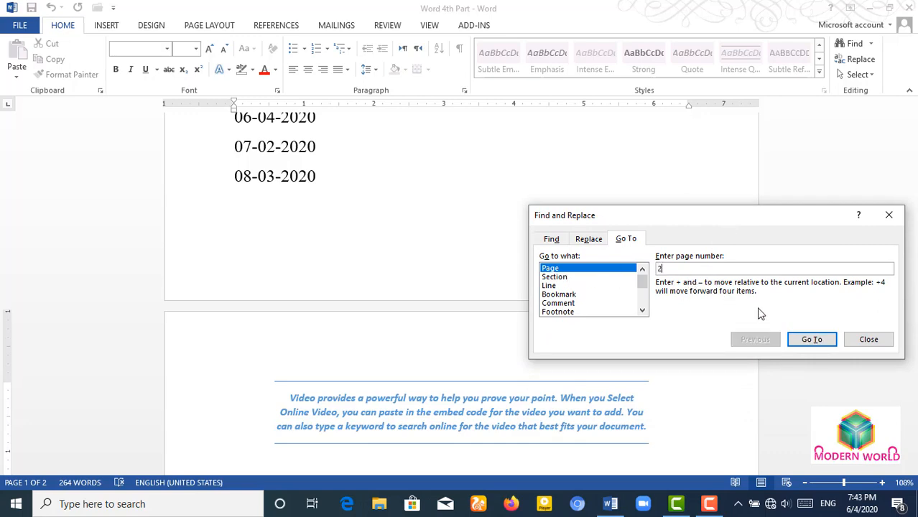
pyautogui.click(811, 339)
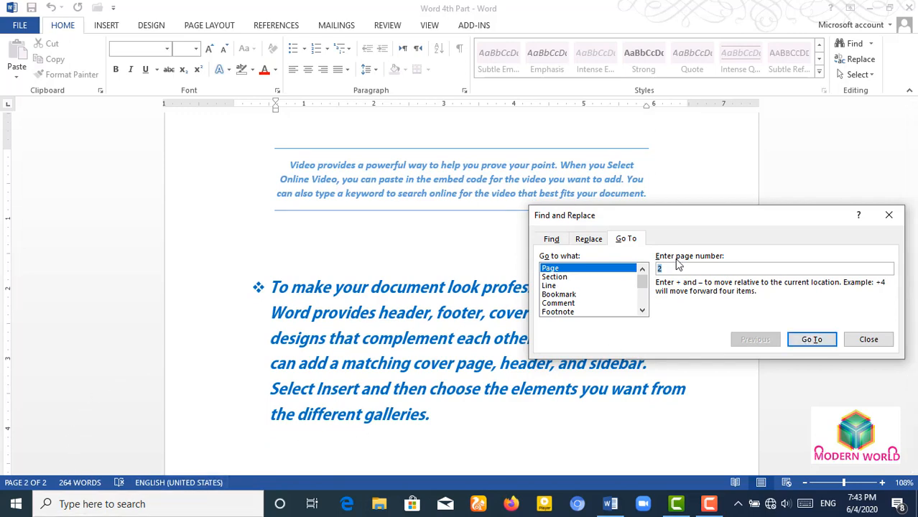
pyautogui.click(812, 341)
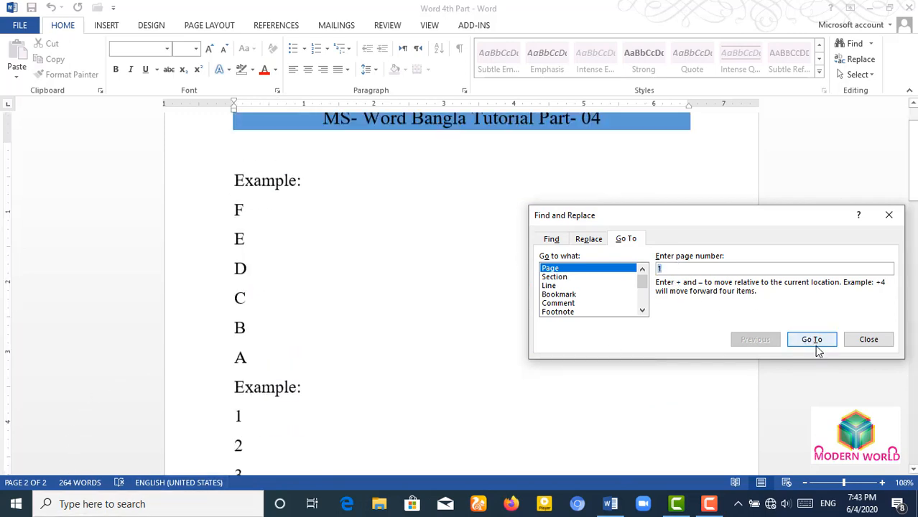
# - Go to line 5 of the document
pyautogui.click(550, 285)
pyautogui.click(683, 268)
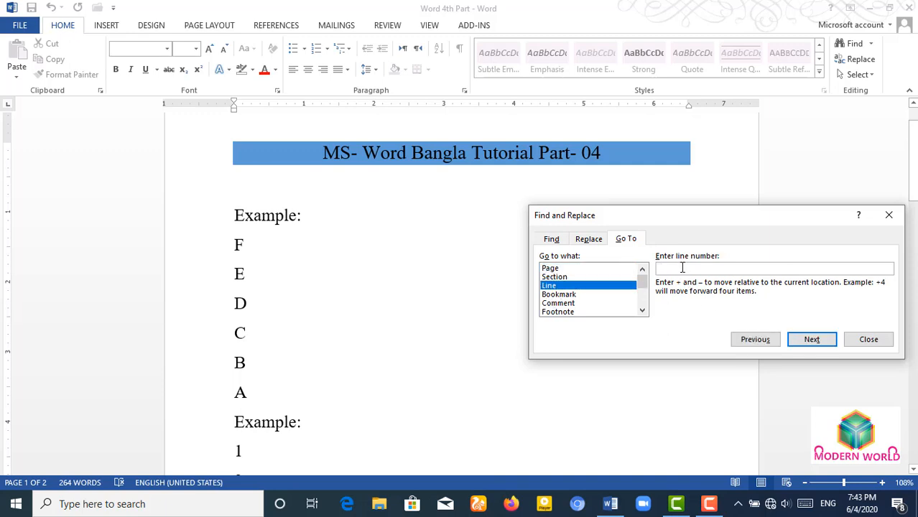
pyautogui.write('5')
pyautogui.click(816, 341)
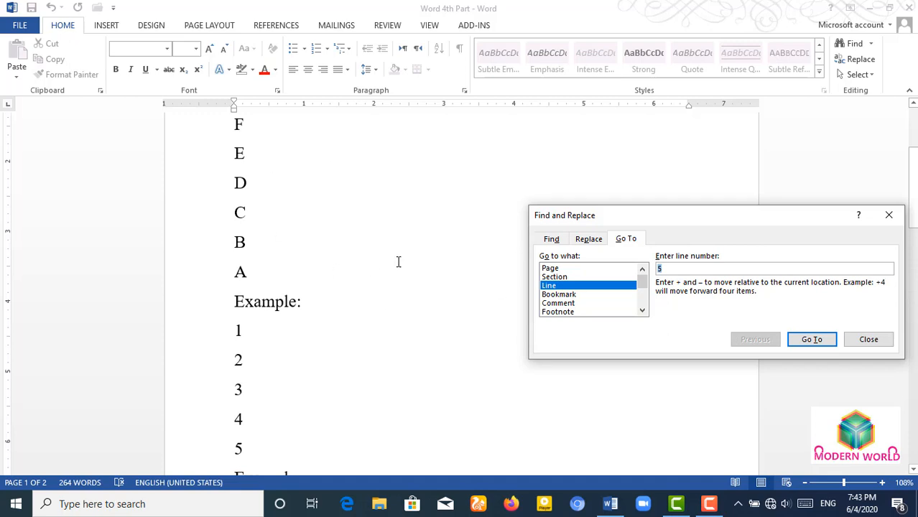
pyautogui.scroll(2, 398, 262)
pyautogui.scroll(-2, 387, 272)
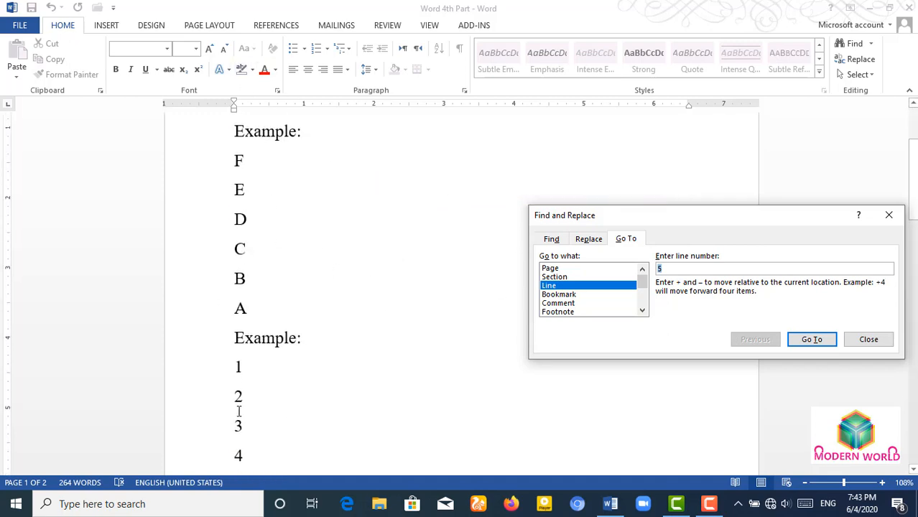
pyautogui.scroll(2, 286, 375)
pyautogui.scroll(-1, 286, 374)
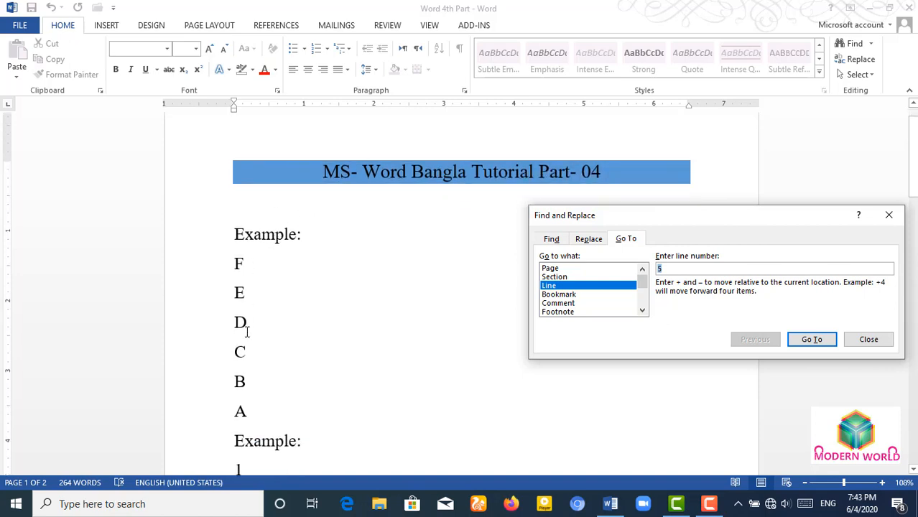
pyautogui.click(821, 345)
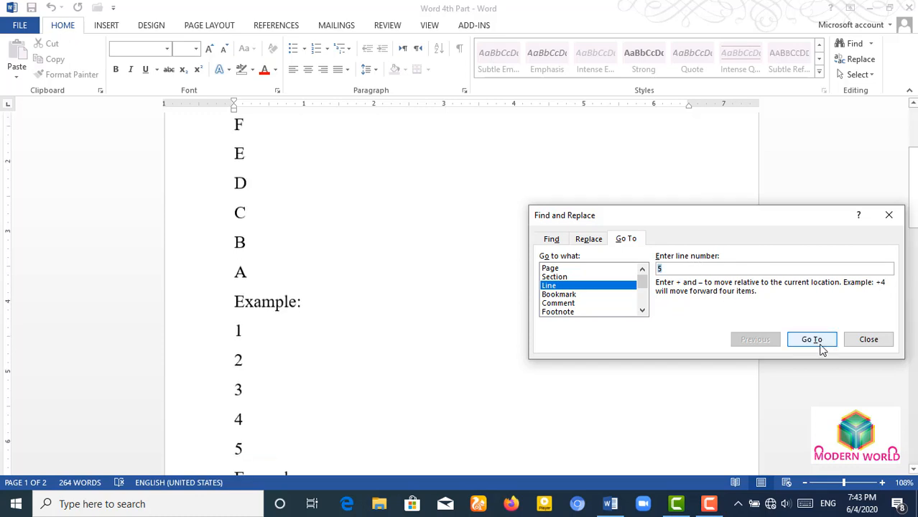
# - Browse the Bookmark, Comment, Footnote, Table, Object, Graphic and Equation targets, then close Go To
pyautogui.click(565, 294)
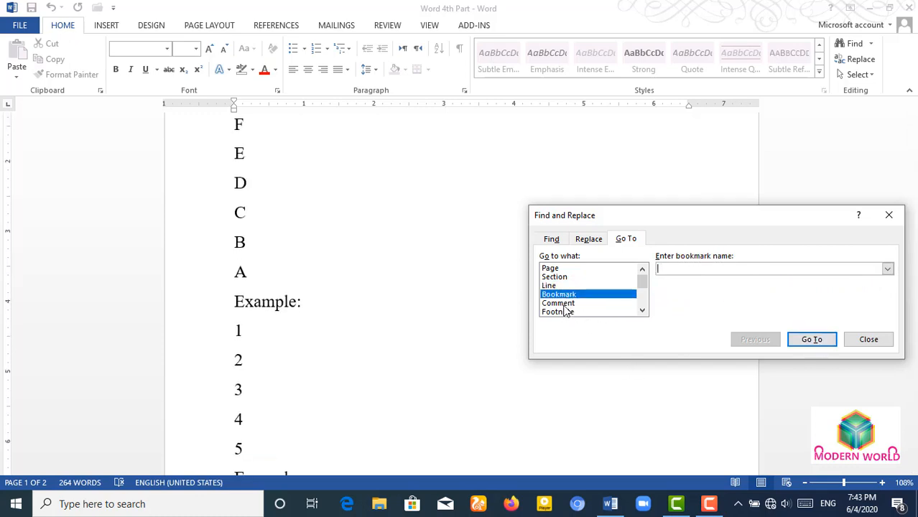
pyautogui.click(565, 306)
pyautogui.click(597, 313)
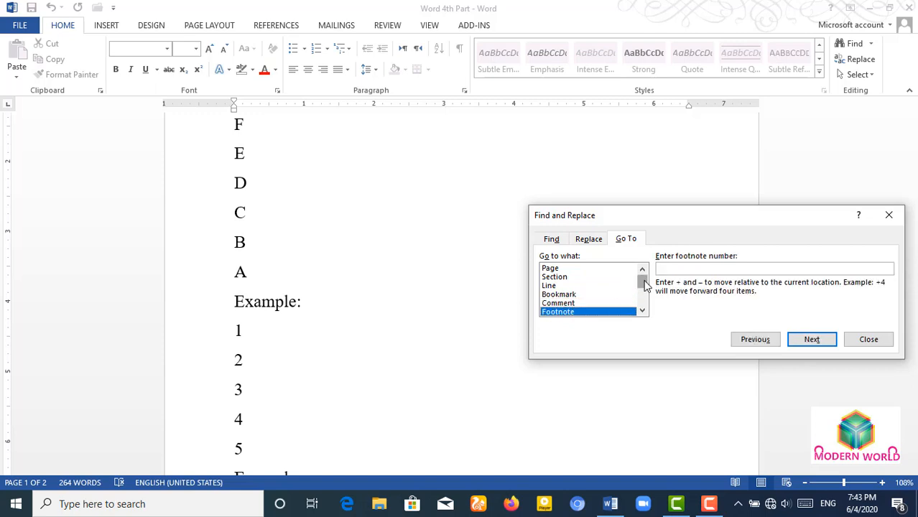
pyautogui.moveTo(644, 286); pyautogui.dragTo(642, 294)
pyautogui.click(551, 294)
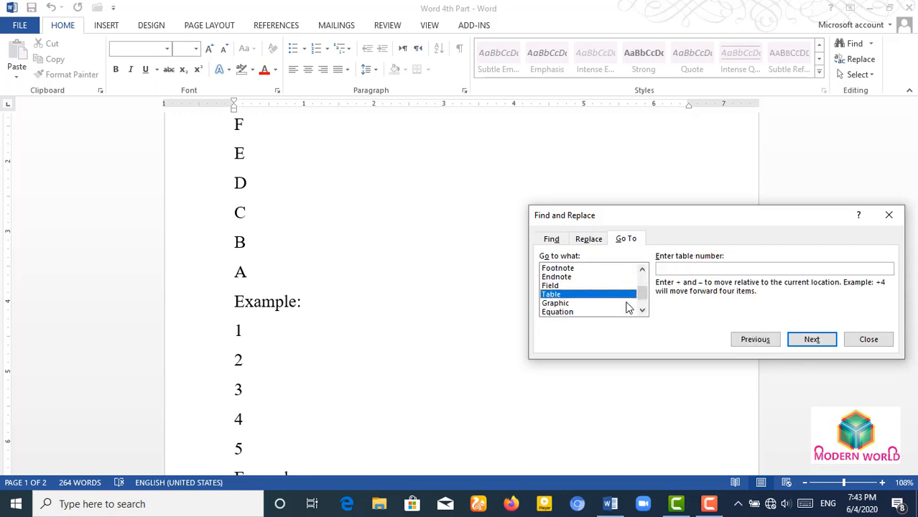
pyautogui.scroll(-1, 606, 301)
pyautogui.click(578, 303)
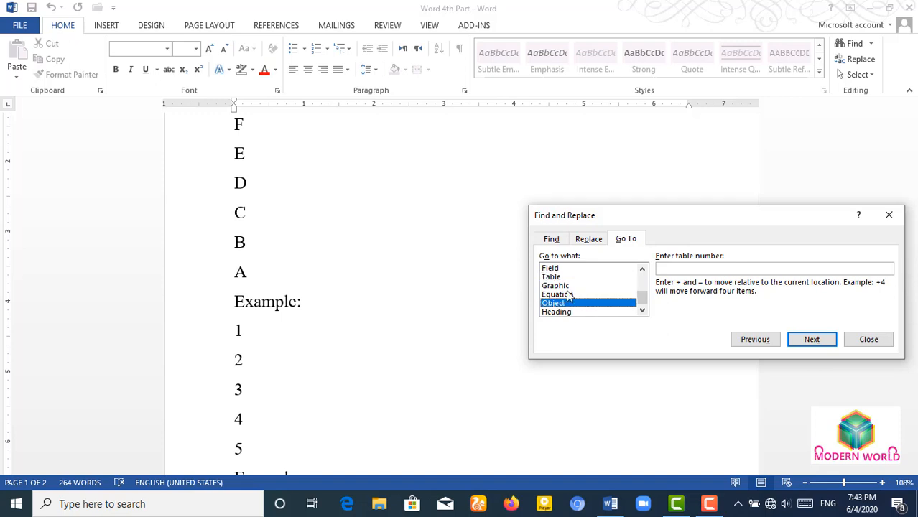
pyautogui.click(561, 286)
pyautogui.click(558, 294)
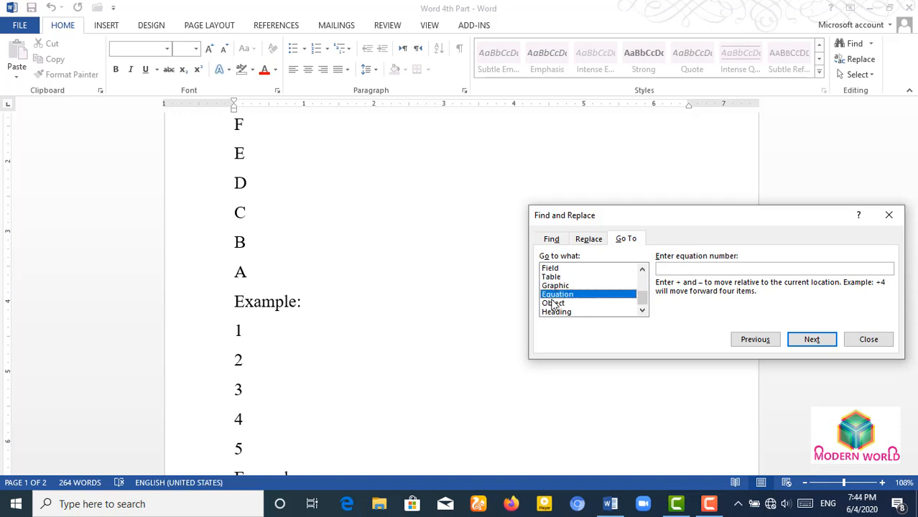
pyautogui.click(868, 339)
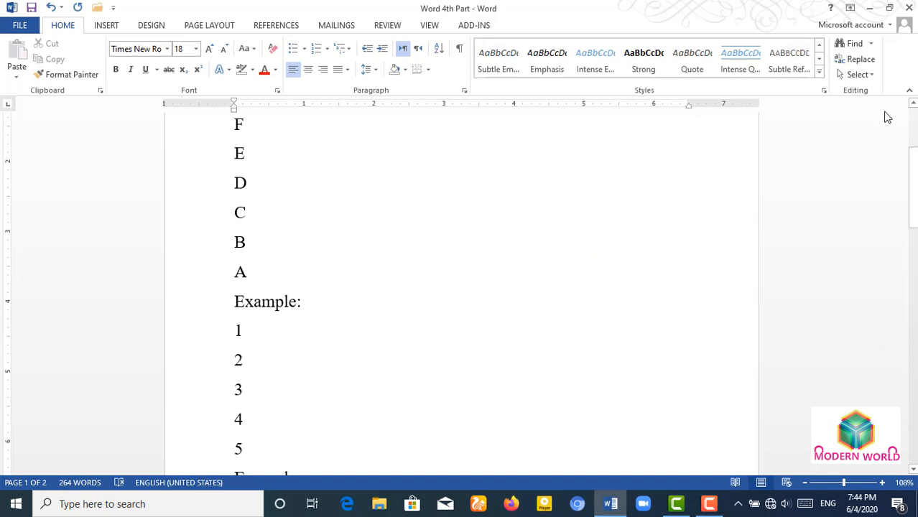
# - Select the word 'Example:', then larger ranges down to C, clearing each selection
pyautogui.scroll(3, 563, 221)
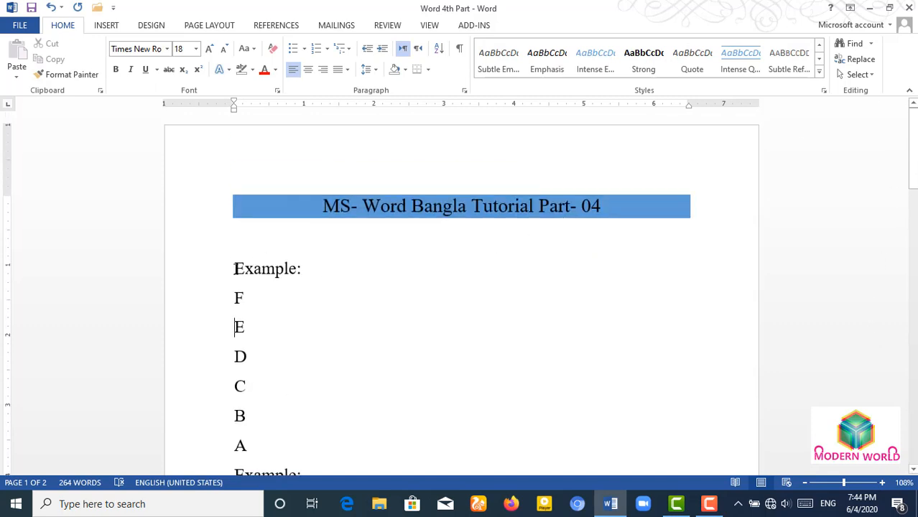
pyautogui.moveTo(235, 268); pyautogui.dragTo(317, 272)
pyautogui.click(235, 297)
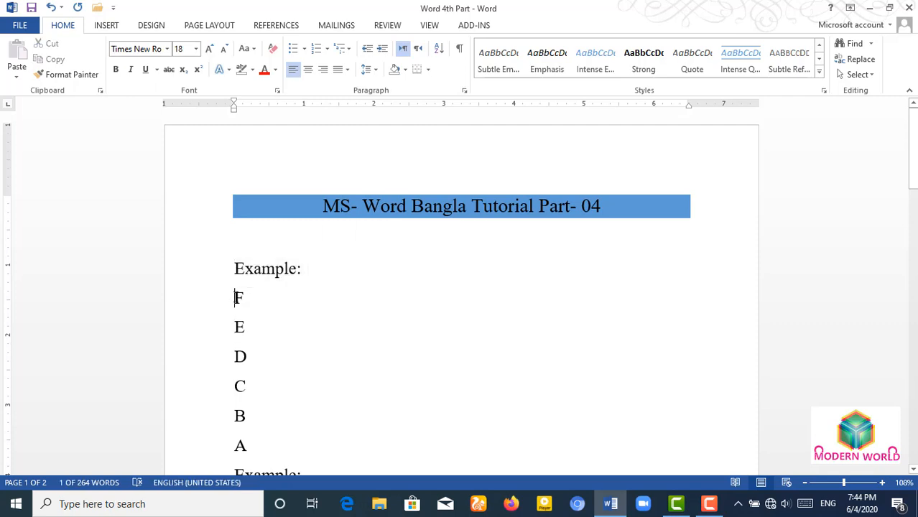
pyautogui.moveTo(235, 271); pyautogui.dragTo(255, 392)
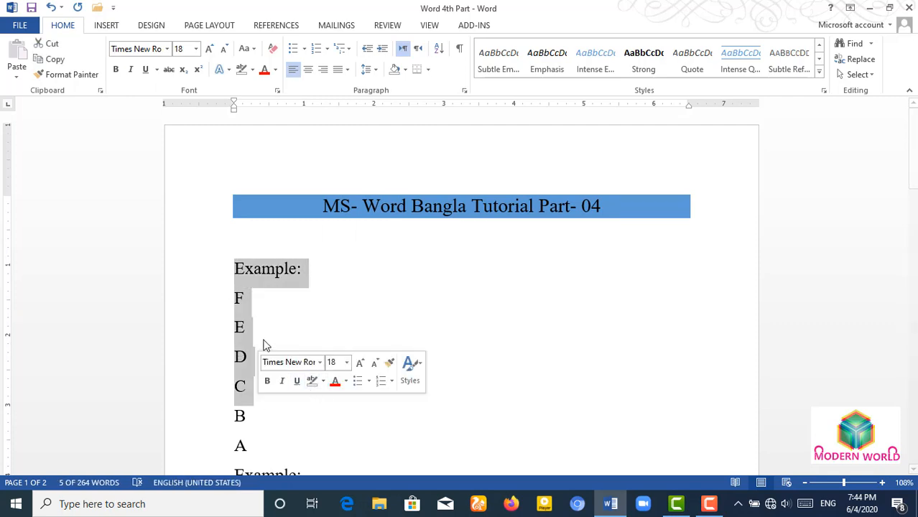
pyautogui.click(267, 311)
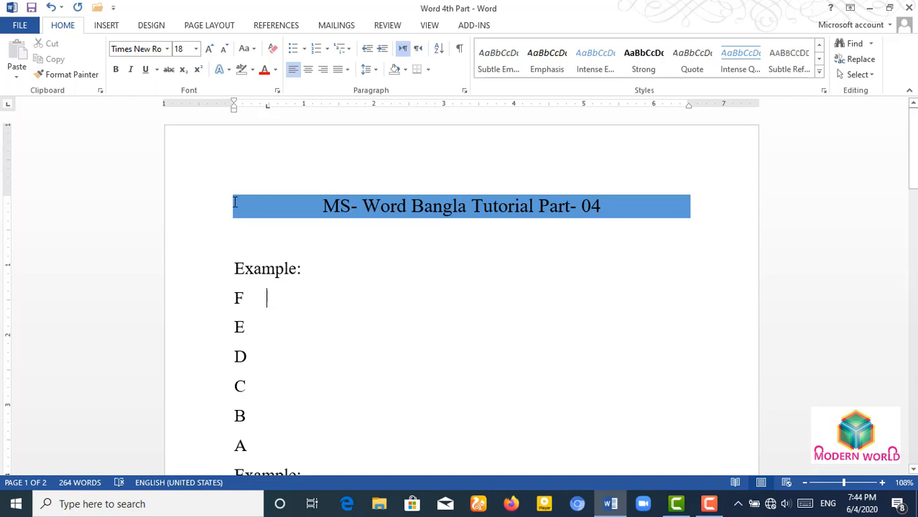
pyautogui.moveTo(234, 203); pyautogui.dragTo(264, 403)
pyautogui.click(388, 323)
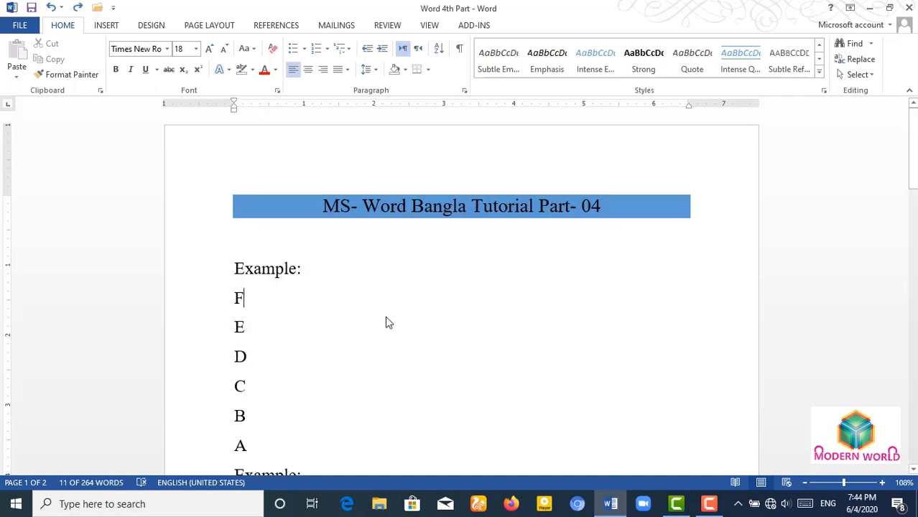
# - Select the whole document via Select All and Ctrl+A, then deselect it
pyautogui.click(857, 74)
pyautogui.click(756, 92)
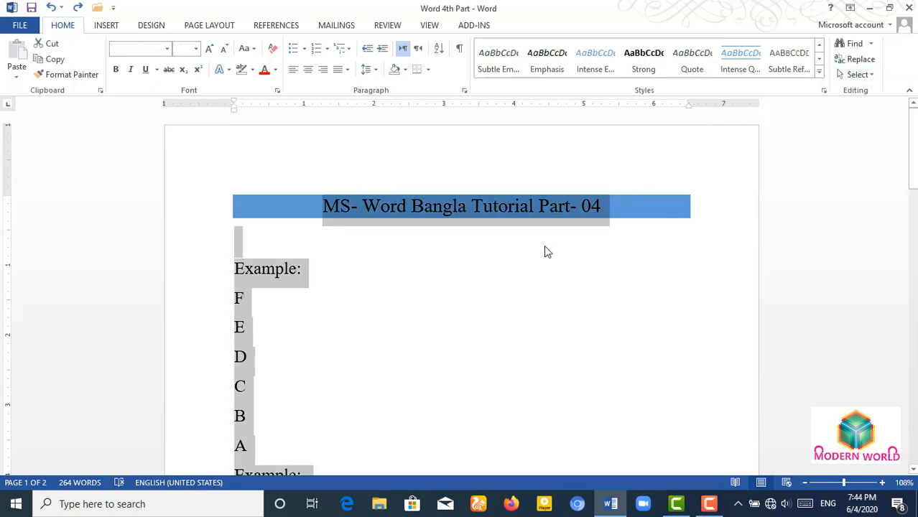
pyautogui.click(435, 339)
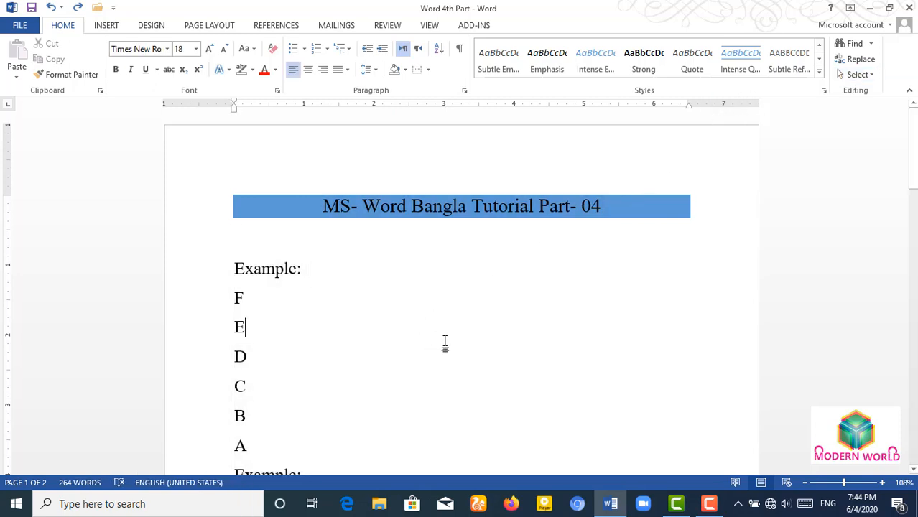
pyautogui.hotkey('ctrl', 'a')
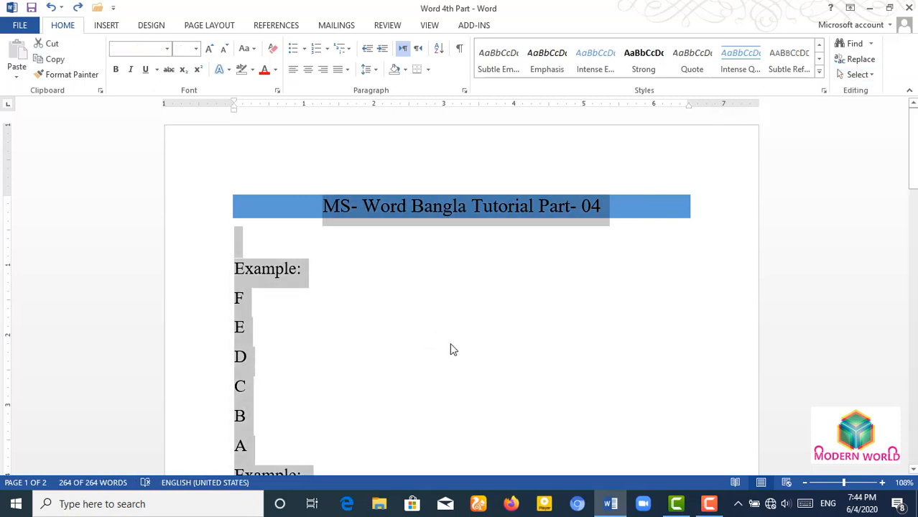
pyautogui.click(448, 350)
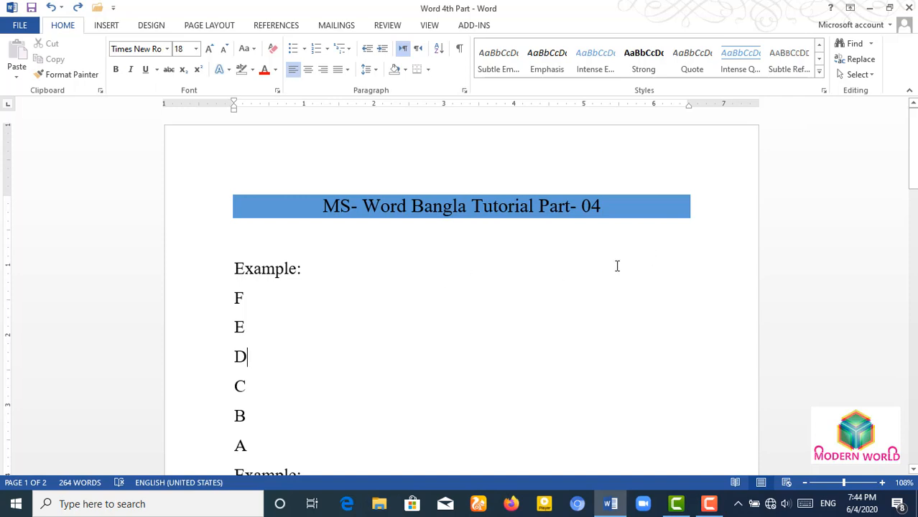
pyautogui.hotkey('ctrl', 'a')
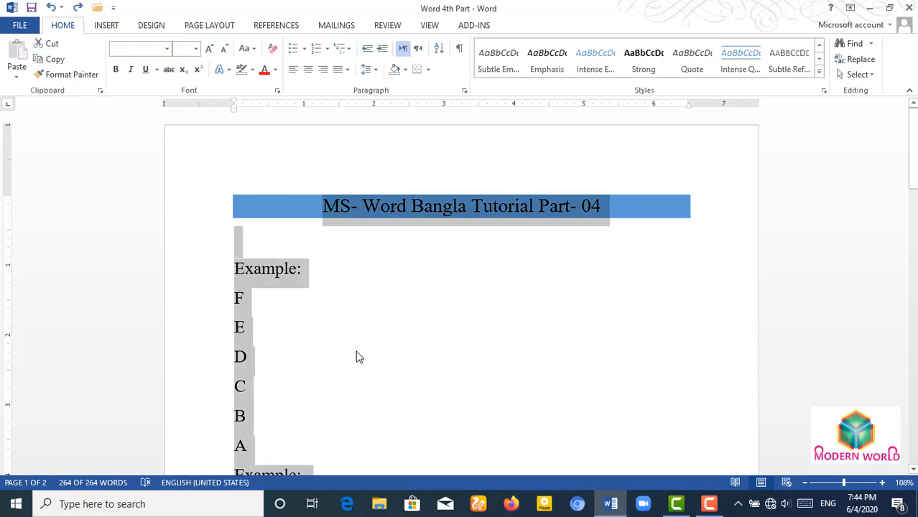
pyautogui.scroll(-8, 356, 344)
pyautogui.scroll(-10, 356, 335)
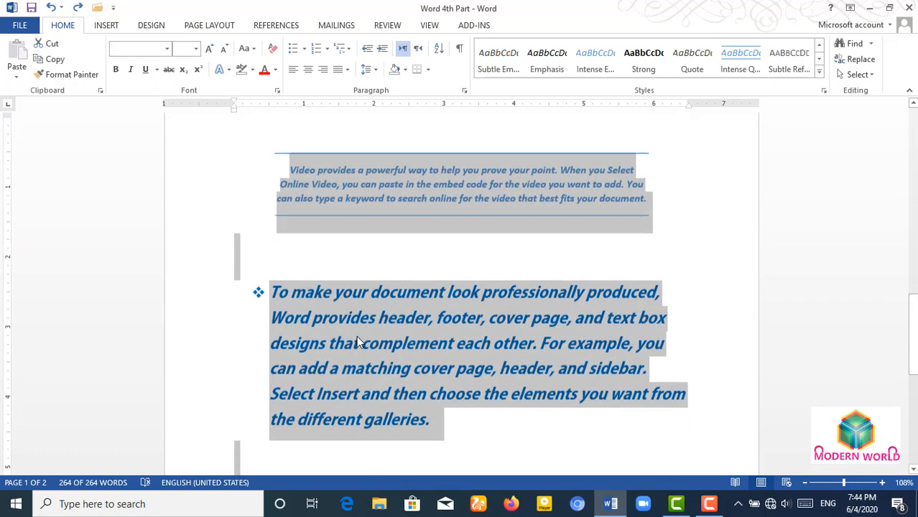
pyautogui.scroll(-3, 356, 335)
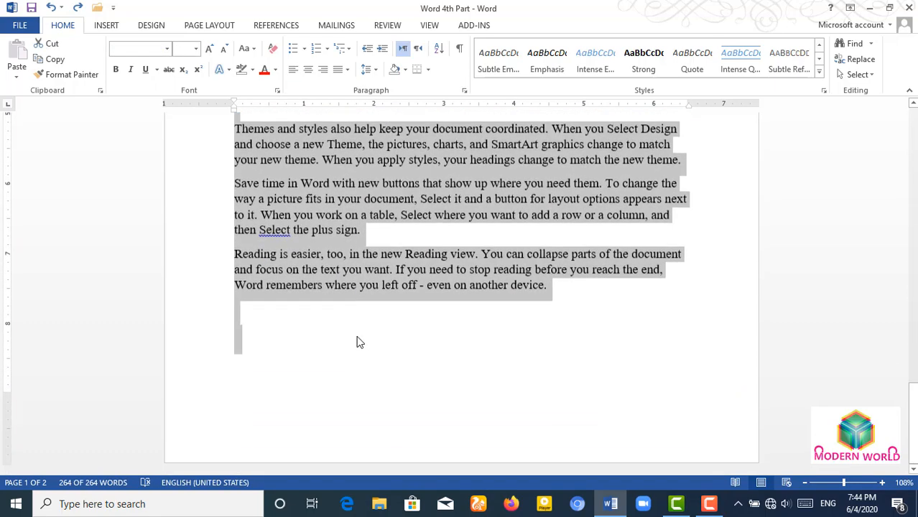
pyautogui.scroll(3, 356, 335)
pyautogui.scroll(15, 356, 335)
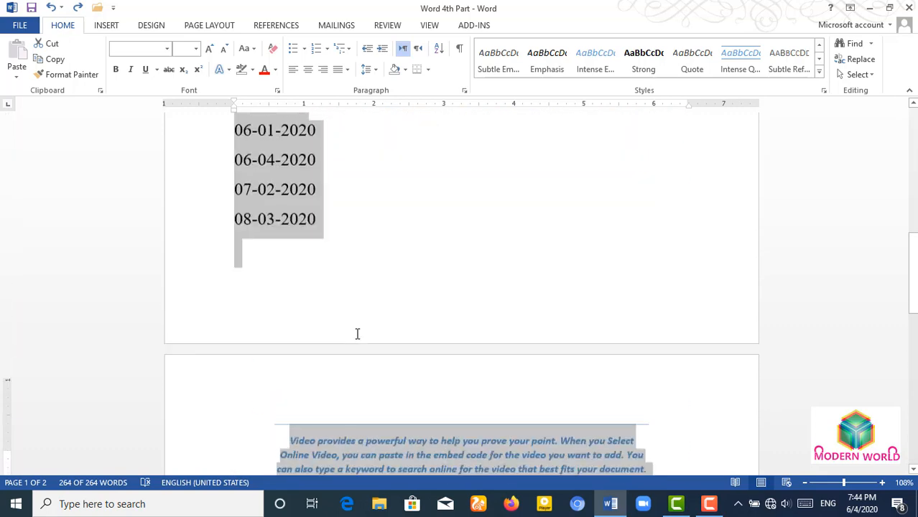
pyautogui.scroll(5, 357, 339)
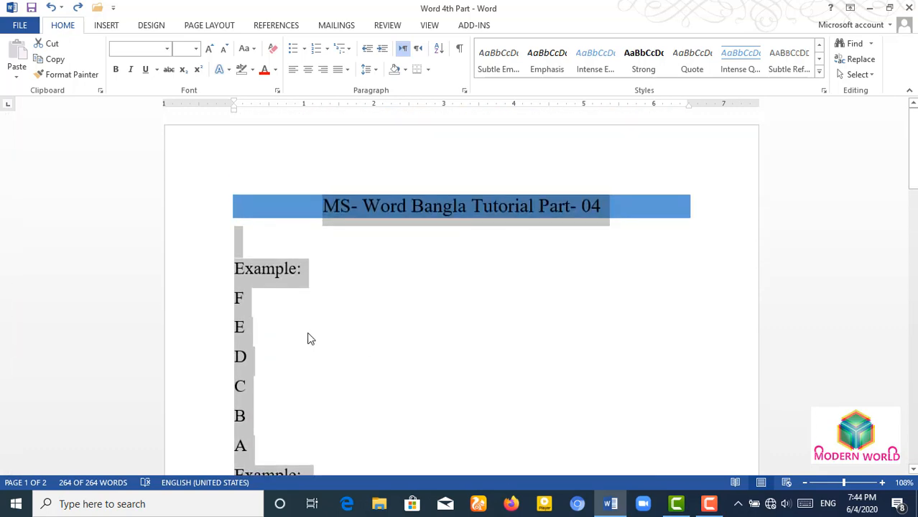
pyautogui.click(316, 329)
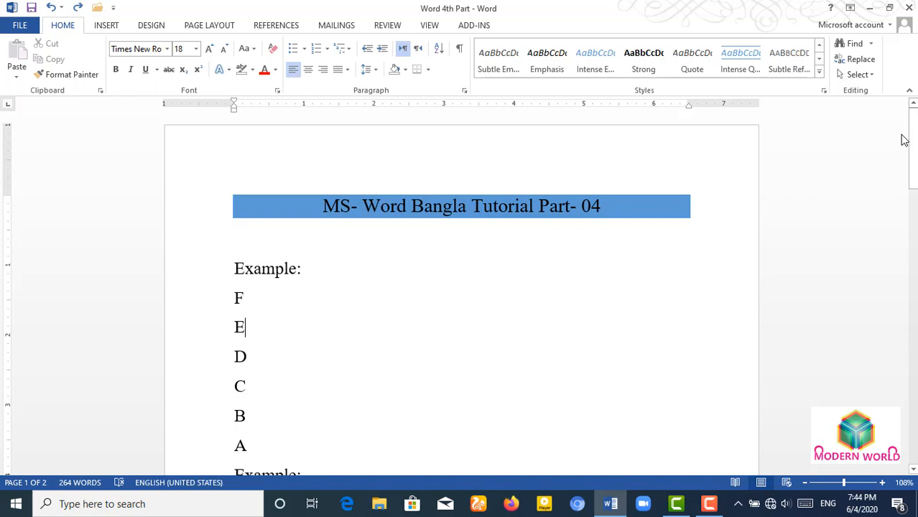
# - Switch to Select Objects mode and scroll down to page 2
pyautogui.click(866, 75)
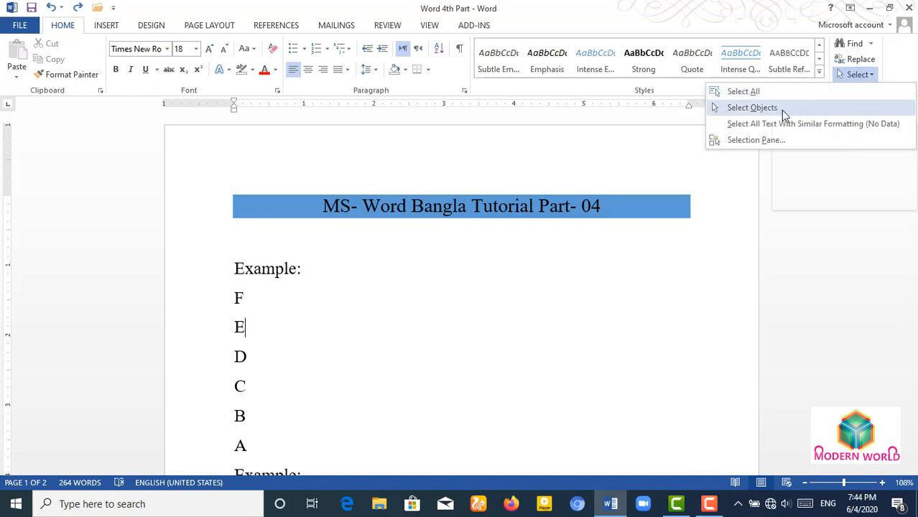
pyautogui.click(535, 324)
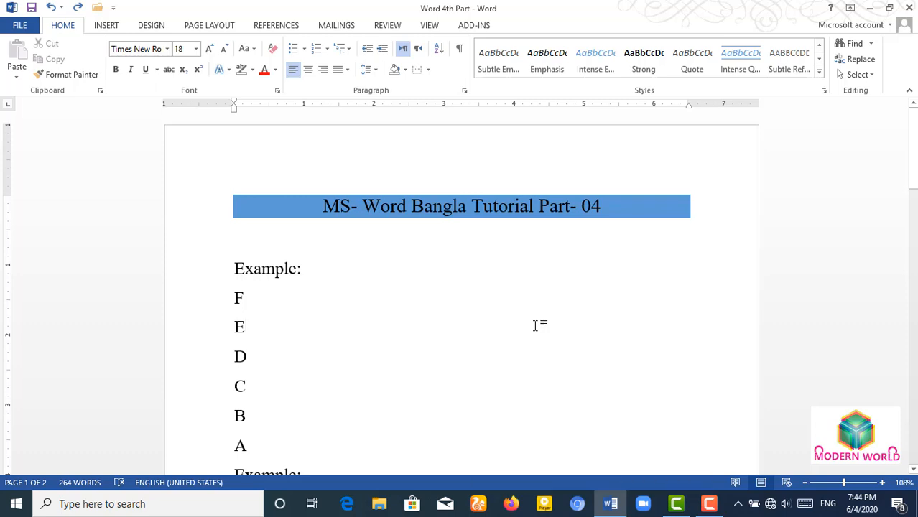
pyautogui.scroll(-15, 544, 379)
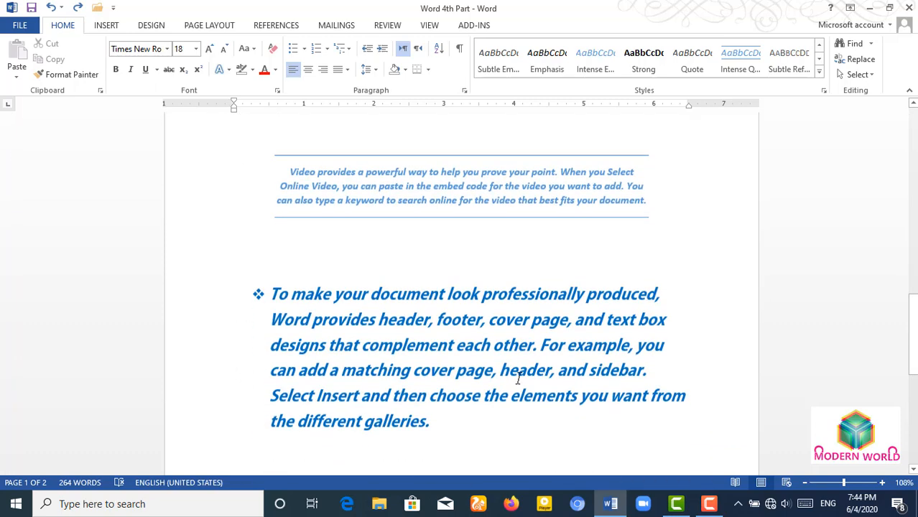
pyautogui.scroll(-1, 517, 379)
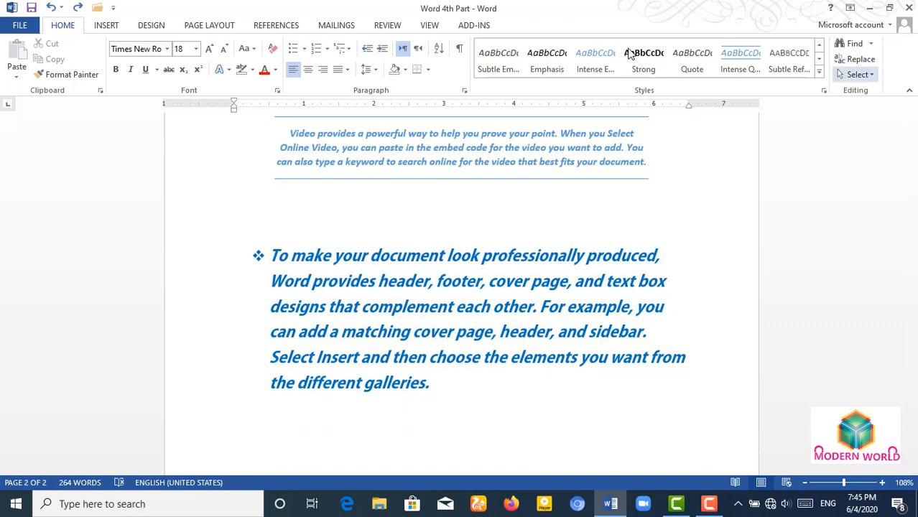
# - Insert the photo from D:\PictureE\Personal File\My Picture via Insert > Pictures
pyautogui.click(106, 25)
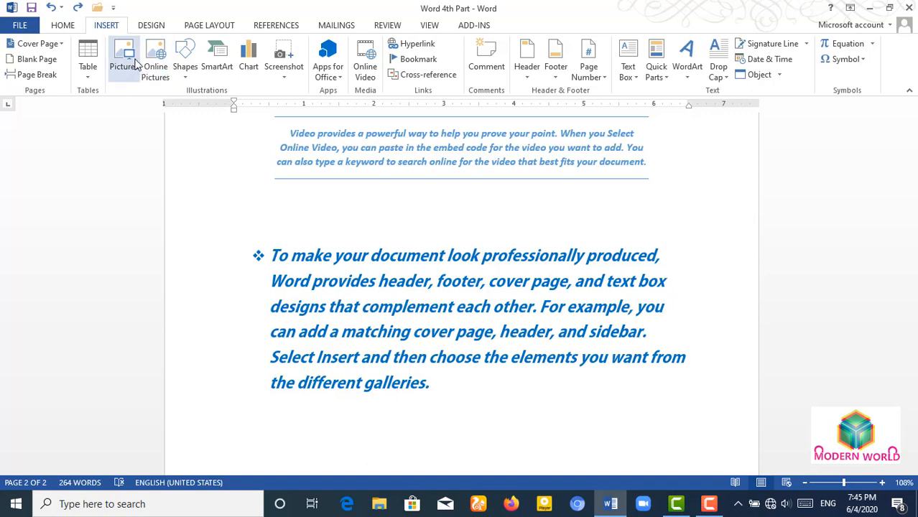
pyautogui.click(135, 65)
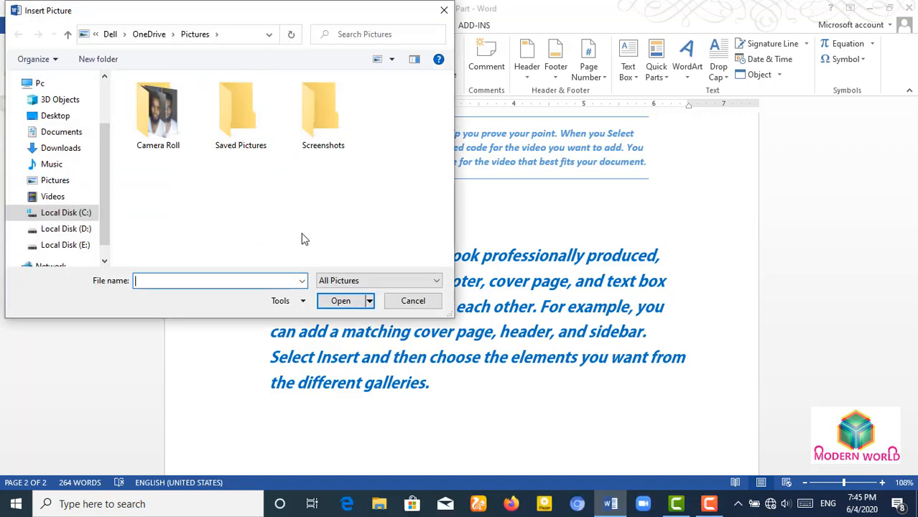
pyautogui.click(69, 245)
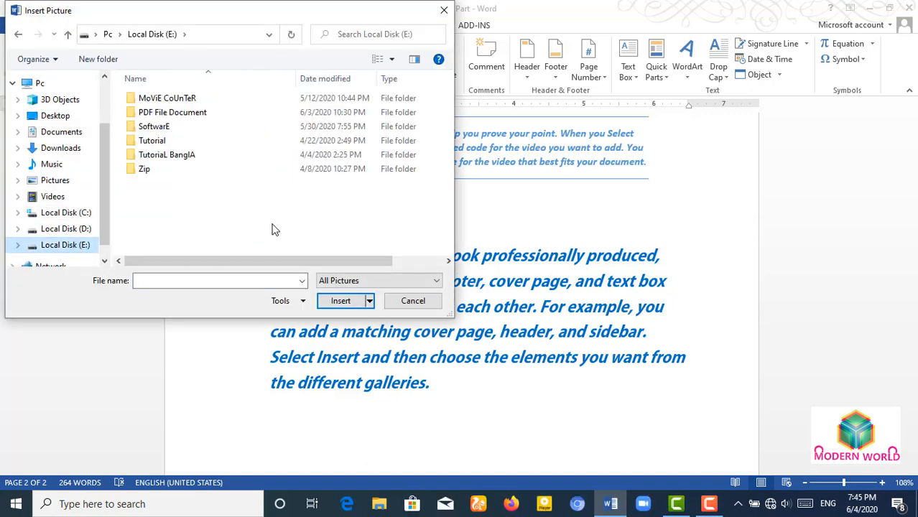
pyautogui.click(93, 229)
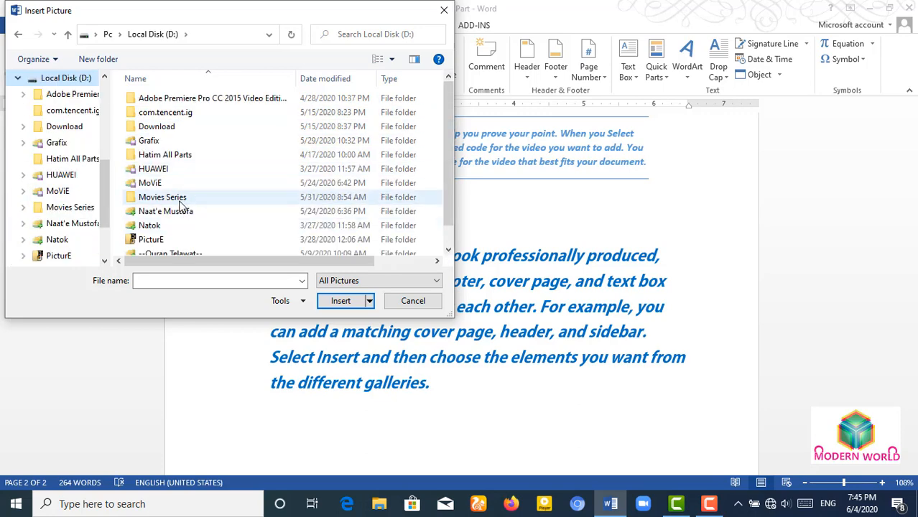
pyautogui.doubleClick(174, 239)
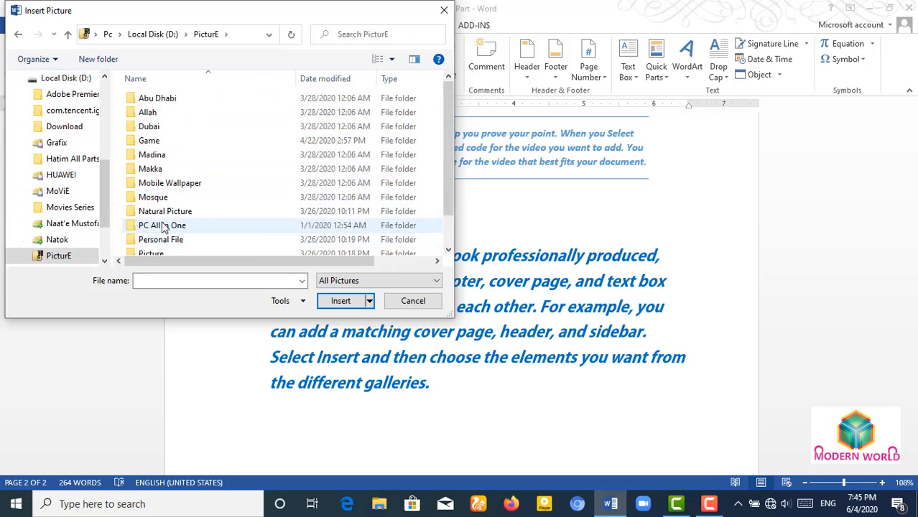
pyautogui.doubleClick(170, 239)
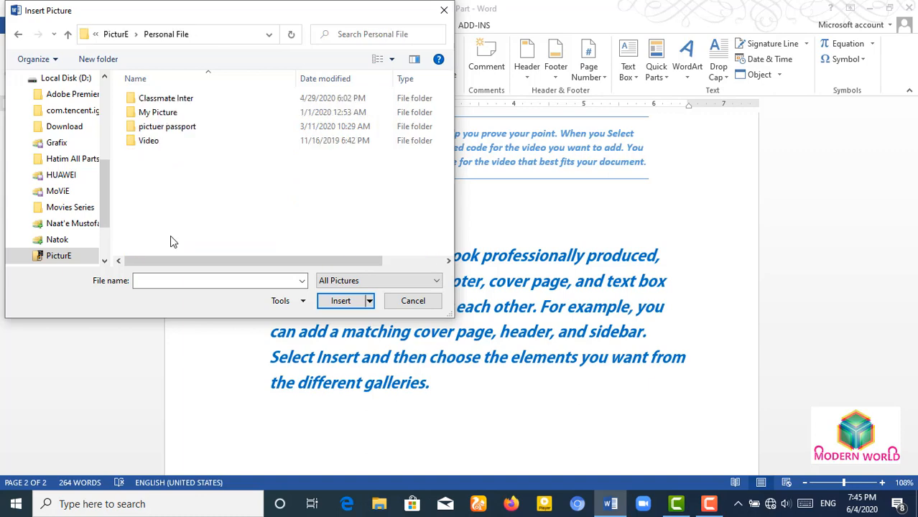
pyautogui.doubleClick(163, 114)
pyautogui.doubleClick(230, 116)
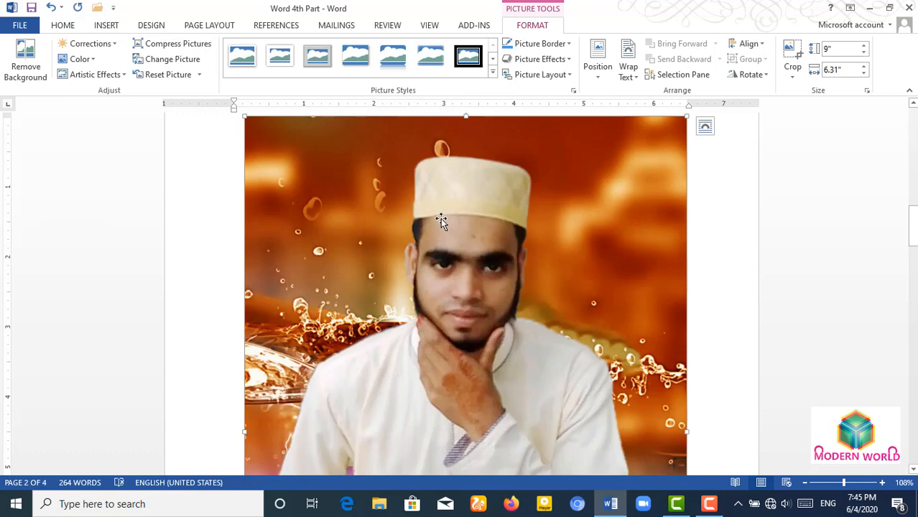
# - Set the photo's layout to Behind Text, then select it on page 1
pyautogui.scroll(1, 435, 222)
pyautogui.scroll(3, 431, 226)
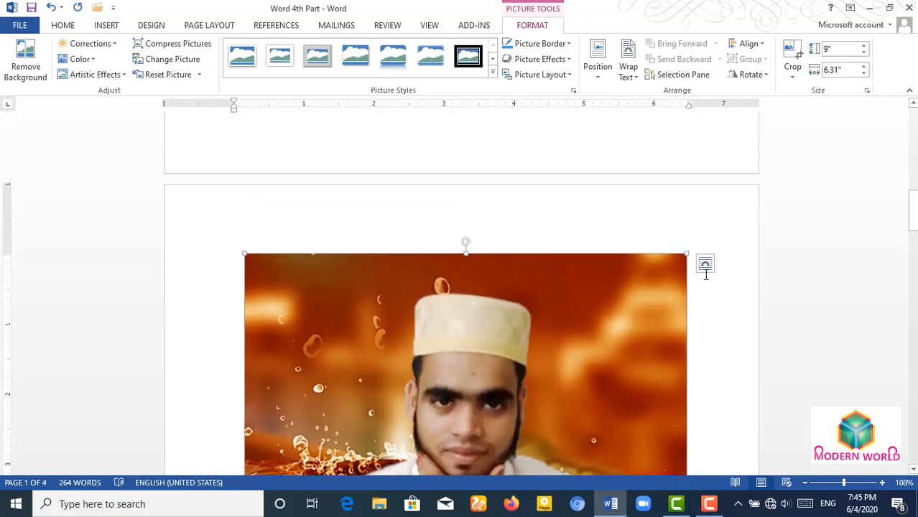
pyautogui.click(704, 267)
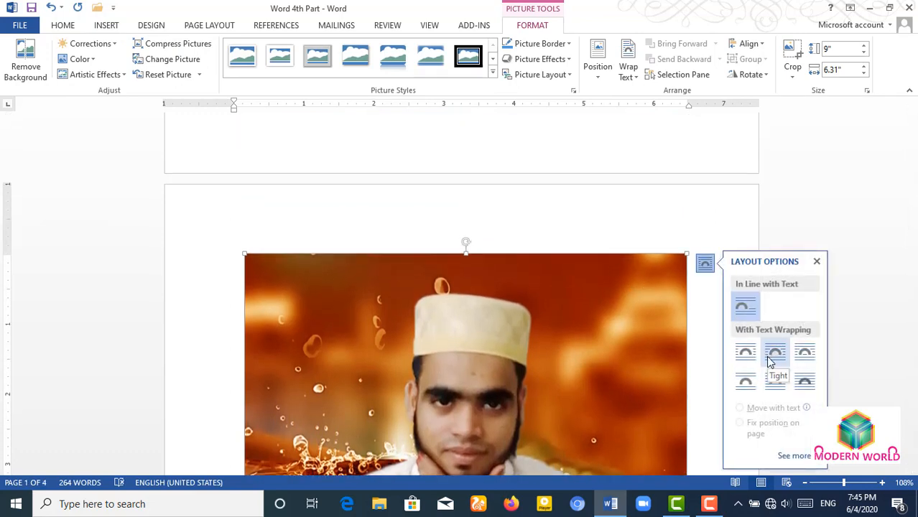
pyautogui.click(776, 381)
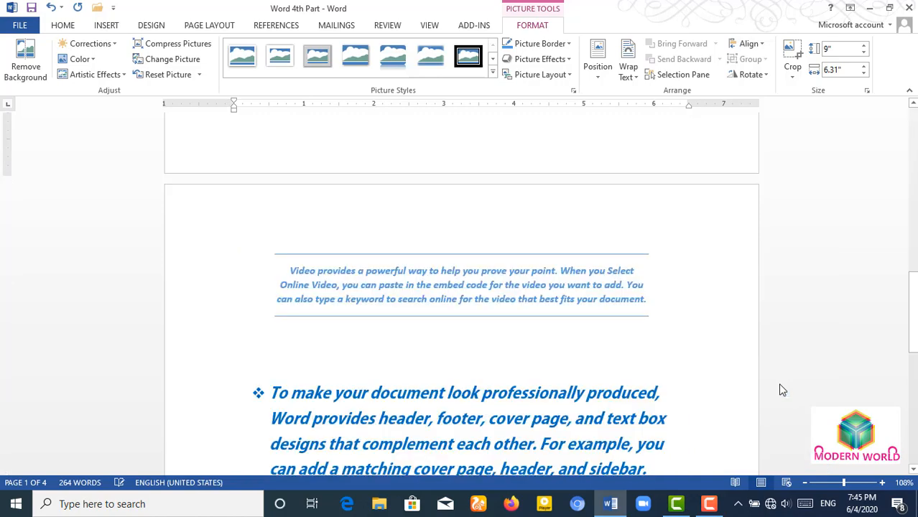
pyautogui.scroll(-10, 563, 381)
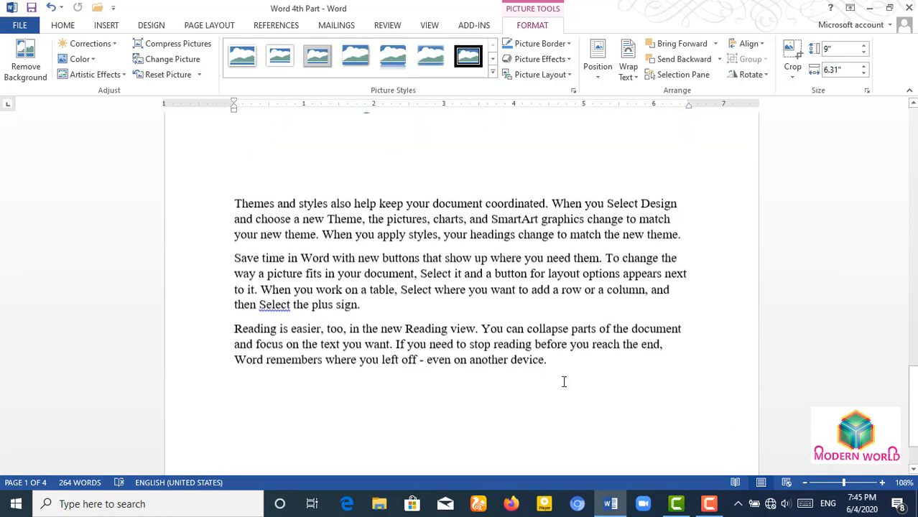
pyautogui.scroll(10, 537, 370)
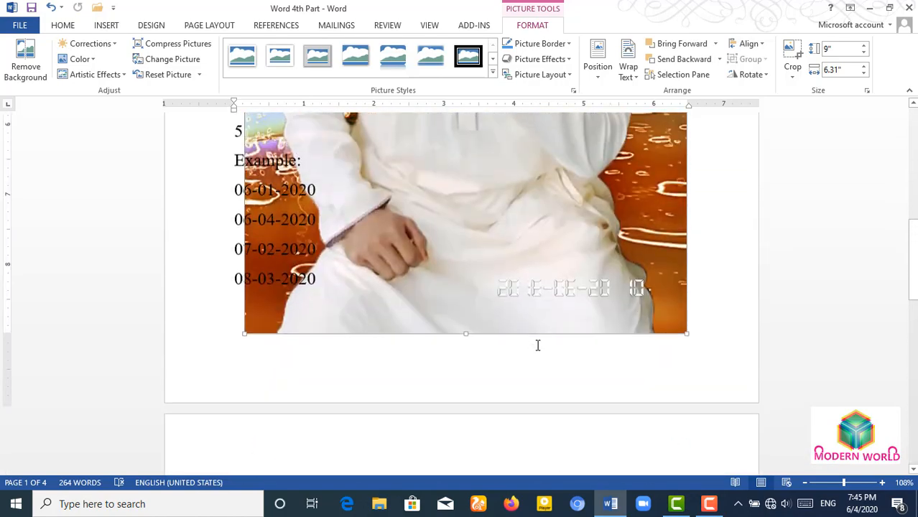
pyautogui.scroll(4, 536, 348)
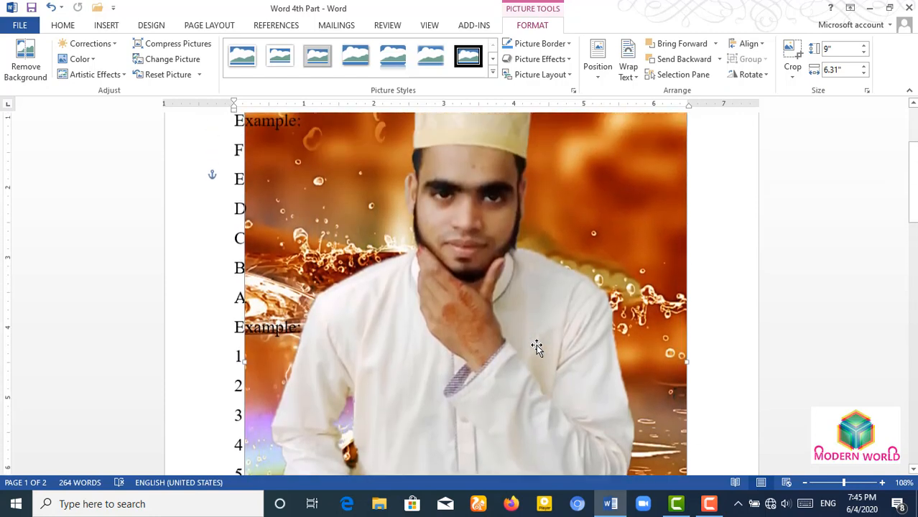
pyautogui.scroll(2, 445, 280)
pyautogui.click(246, 190)
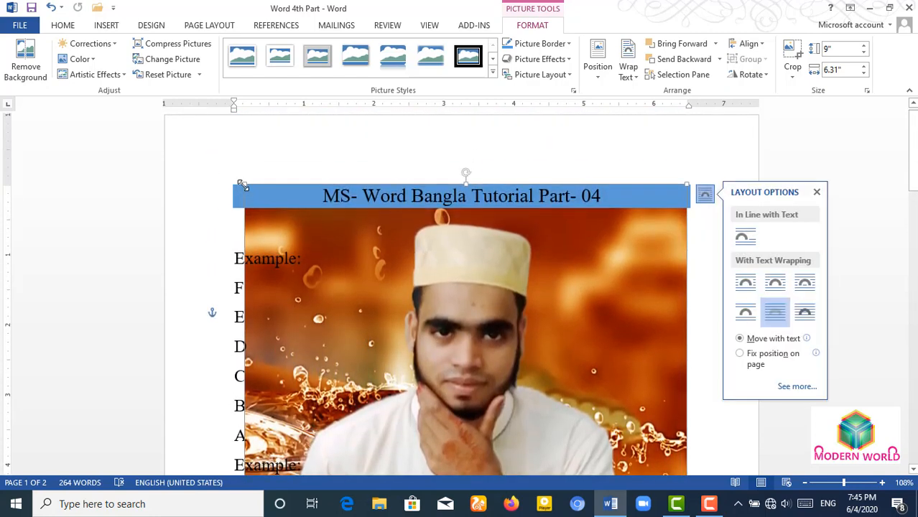
# - Drag and resize the photo repeatedly while scrolling between pages
pyautogui.moveTo(254, 195); pyautogui.dragTo(407, 412)
pyautogui.scroll(-8, 520, 301)
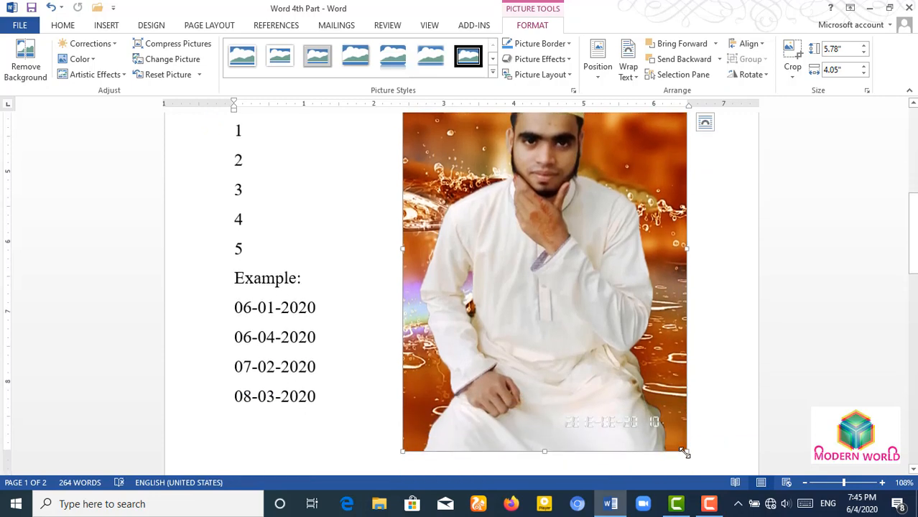
pyautogui.moveTo(685, 452); pyautogui.dragTo(581, 302)
pyautogui.scroll(2, 500, 223)
pyautogui.moveTo(500, 224); pyautogui.dragTo(493, 333)
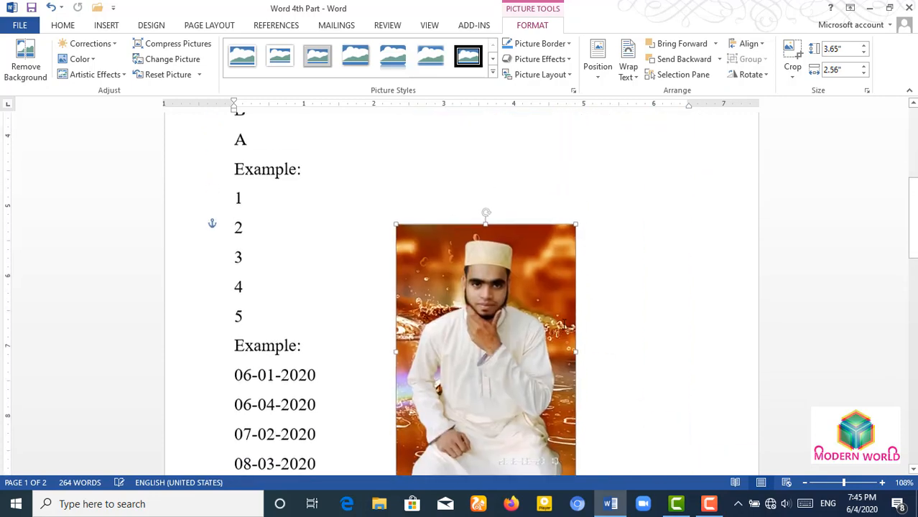
pyautogui.scroll(-3, 564, 325)
pyautogui.moveTo(485, 204); pyautogui.dragTo(470, 435)
pyautogui.scroll(-5, 567, 370)
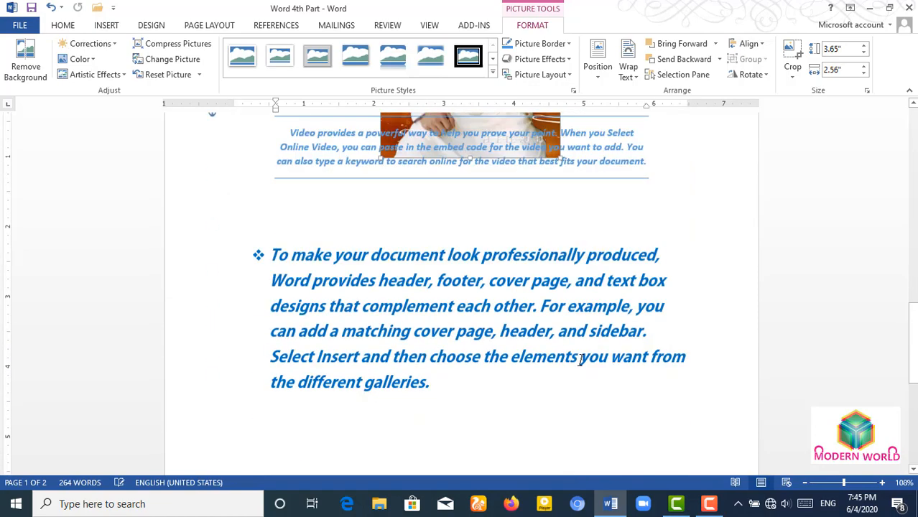
pyautogui.scroll(-1, 580, 360)
pyautogui.scroll(3, 531, 273)
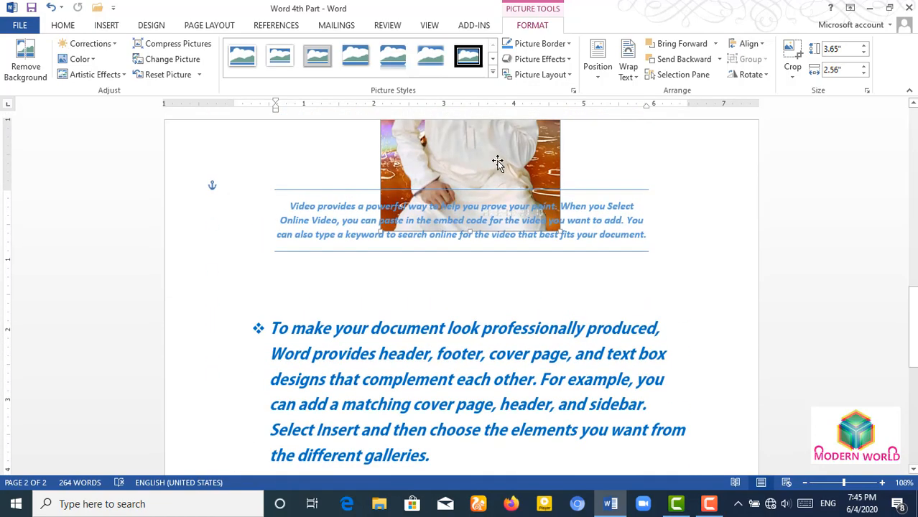
pyautogui.moveTo(498, 164); pyautogui.dragTo(495, 428)
pyautogui.scroll(-4, 586, 357)
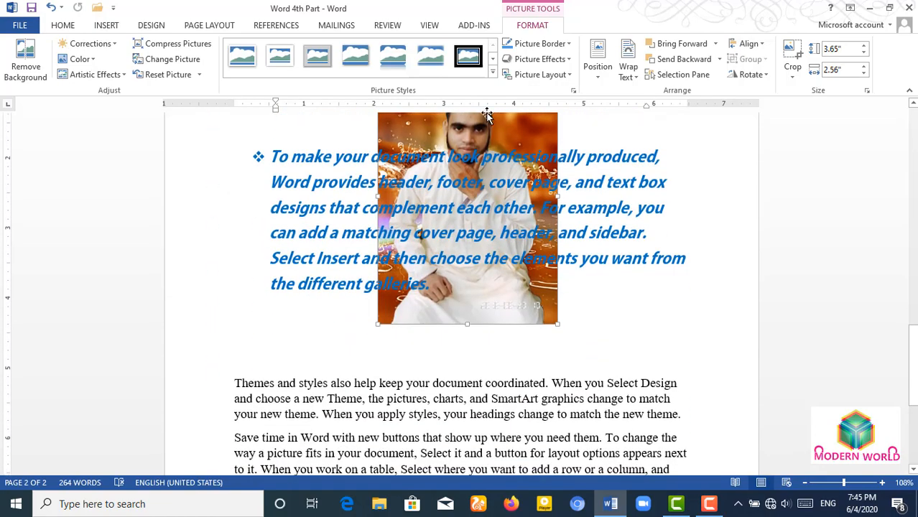
pyautogui.moveTo(486, 115); pyautogui.dragTo(493, 371)
pyautogui.scroll(-4, 604, 373)
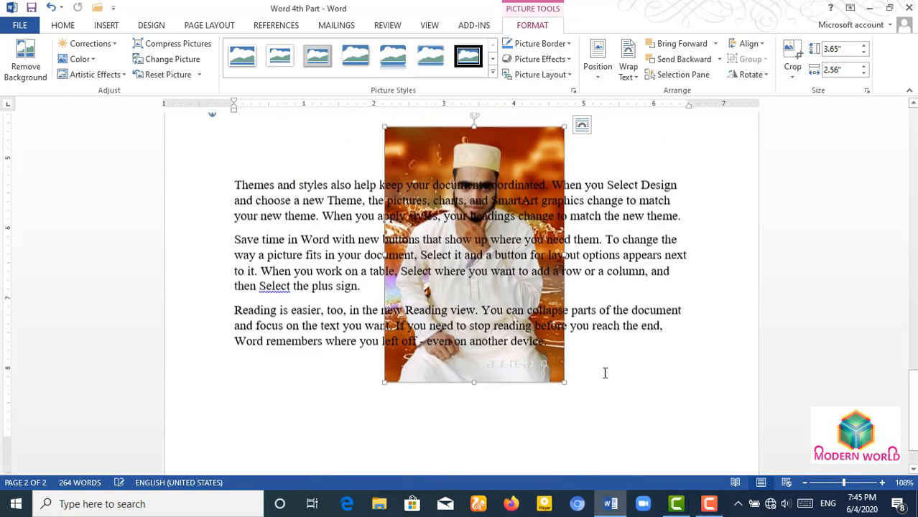
pyautogui.scroll(1, 604, 373)
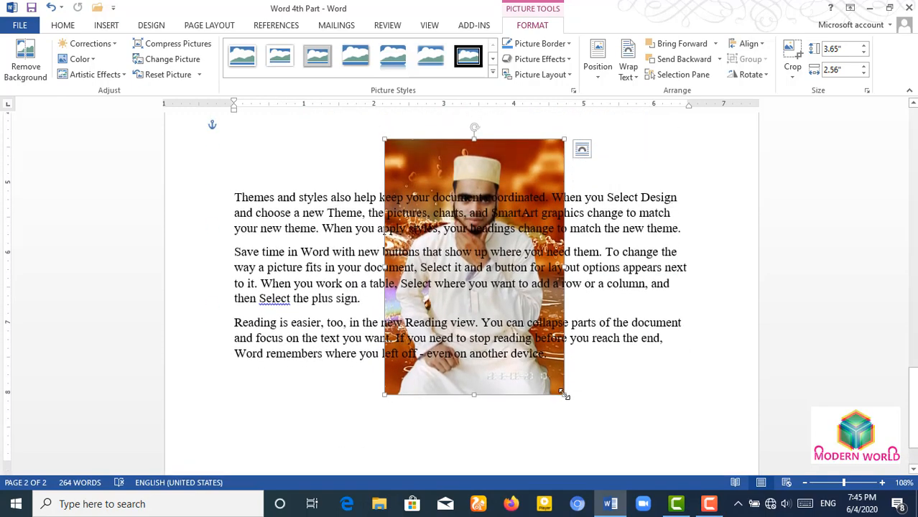
pyautogui.moveTo(565, 395); pyautogui.dragTo(448, 226)
pyautogui.scroll(2, 426, 176)
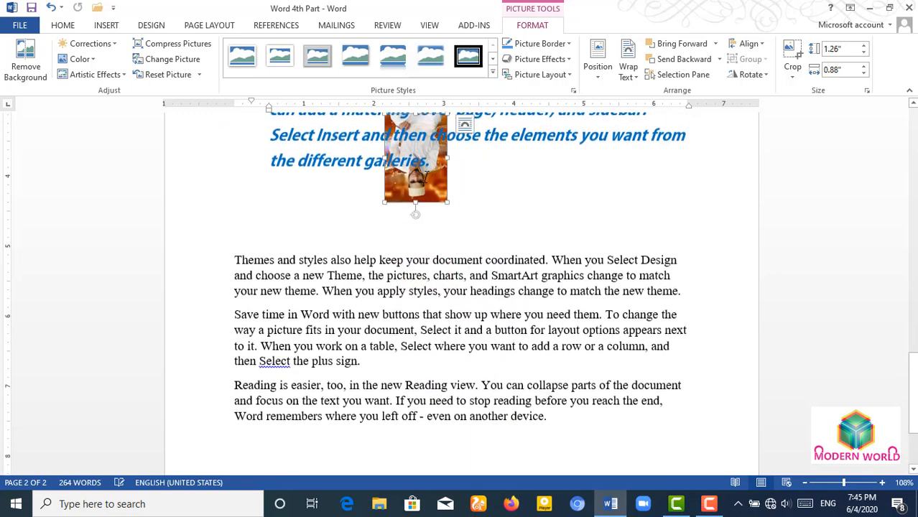
# - Undo the accidental shrink, resize the photo to 1.78" × 1.25", and move it up into the paragraphs
pyautogui.hotkey('ctrl', 'z')
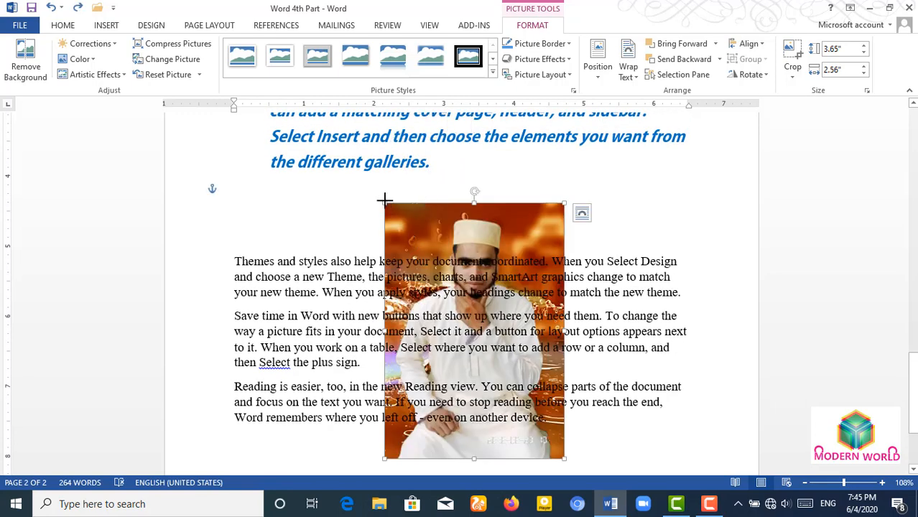
pyautogui.moveTo(384, 200); pyautogui.dragTo(476, 335)
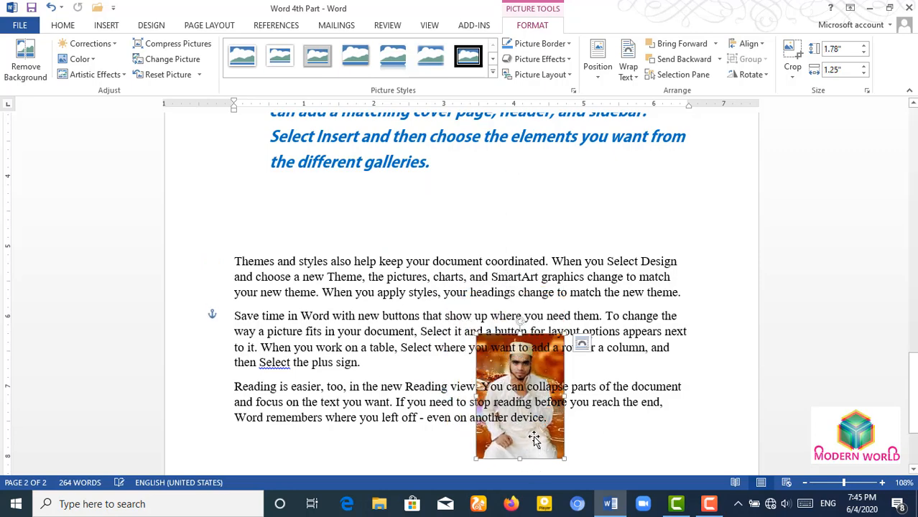
pyautogui.moveTo(533, 439); pyautogui.dragTo(402, 374)
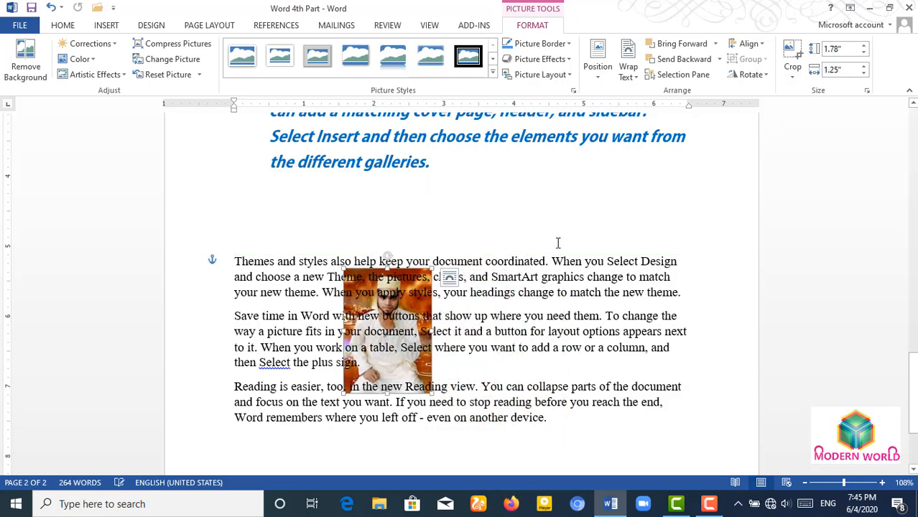
pyautogui.click(557, 242)
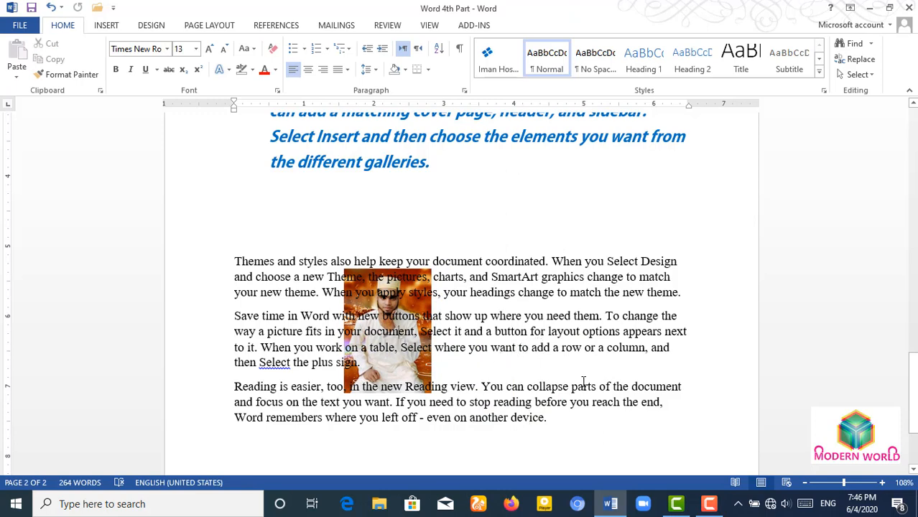
# - Alternately select the photo and words beneath it, such as 'If' and 'new'
pyautogui.click(387, 372)
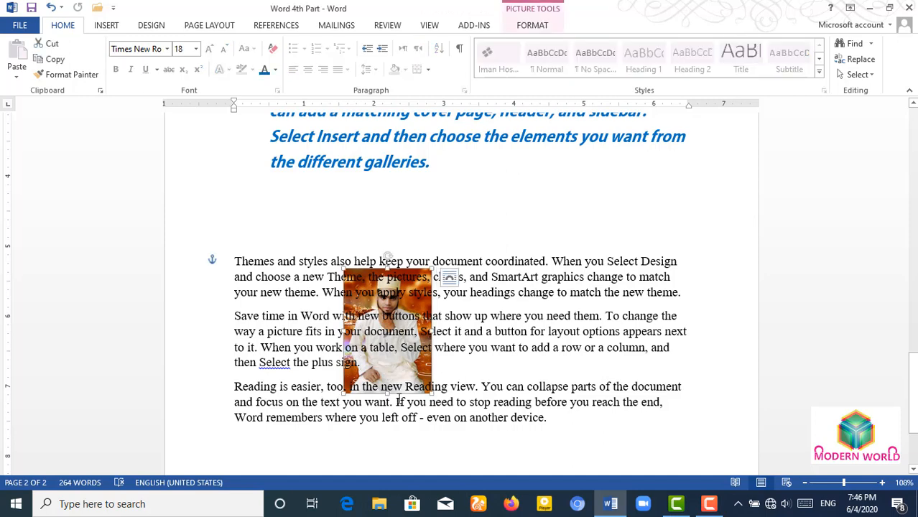
pyautogui.doubleClick(399, 402)
pyautogui.moveTo(334, 317); pyautogui.dragTo(358, 336)
pyautogui.click(359, 336)
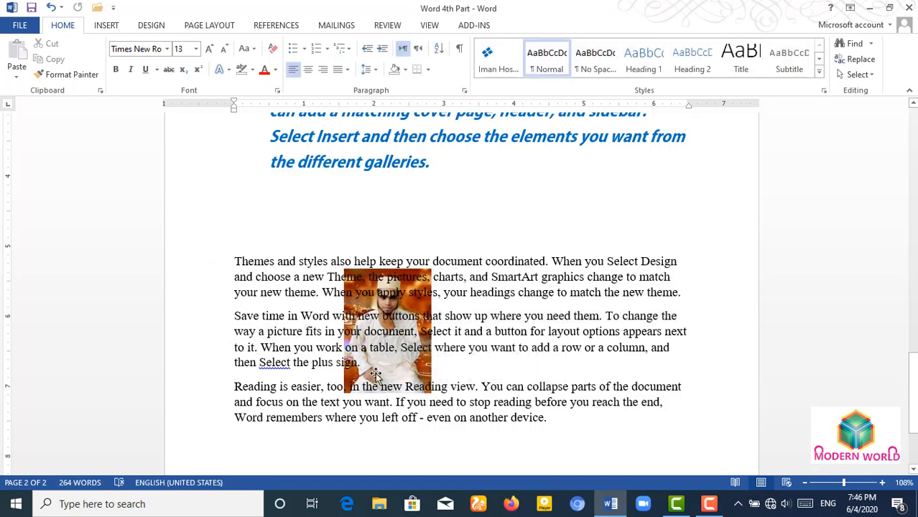
pyautogui.click(375, 376)
pyautogui.click(386, 416)
pyautogui.doubleClick(393, 392)
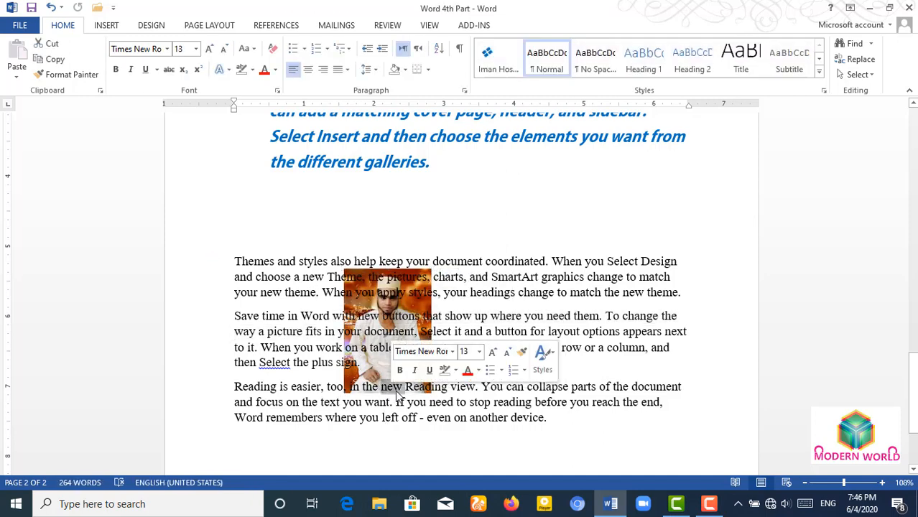
pyautogui.click(354, 389)
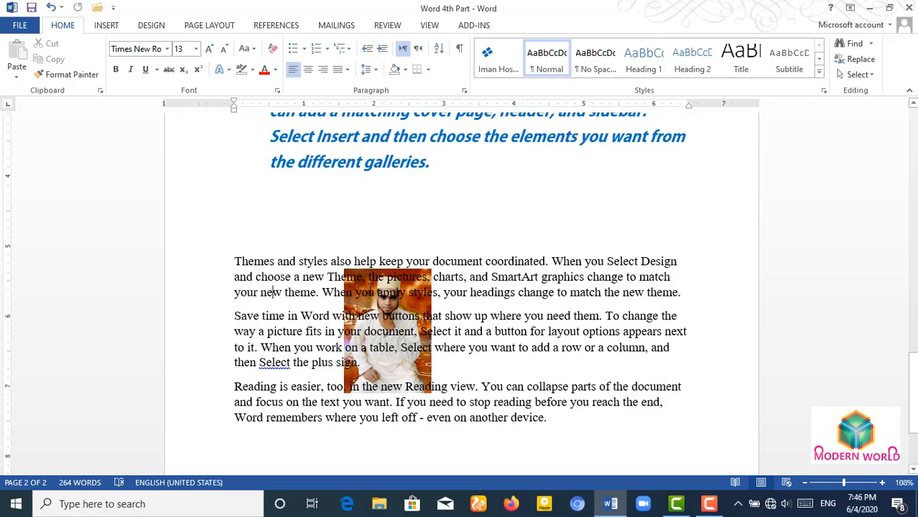
# - Select and clear the three body paragraphs, then open the Insert Shapes gallery
pyautogui.moveTo(325, 237); pyautogui.dragTo(317, 374)
pyautogui.click(318, 373)
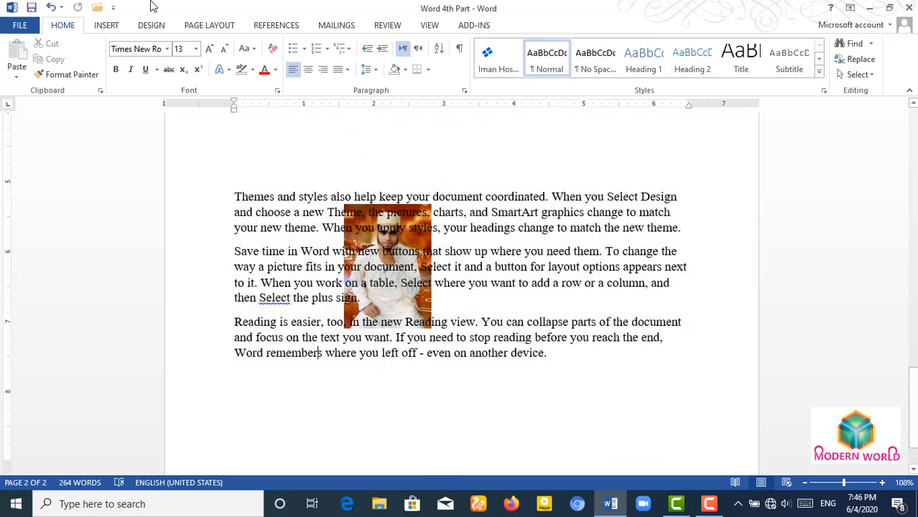
pyautogui.click(108, 26)
pyautogui.click(184, 59)
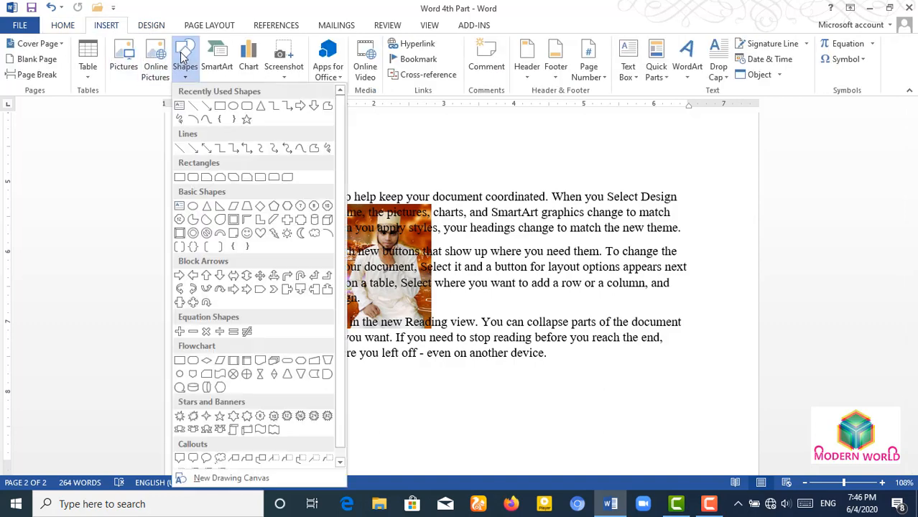
# - Draw a blue rectangle over the body paragraphs and set it to Behind Text
pyautogui.click(234, 119)
pyautogui.moveTo(481, 219)
pyautogui.mouseDown()
pyautogui.moveTo(543, 307)
pyautogui.moveTo(560, 273)
pyautogui.mouseUp()
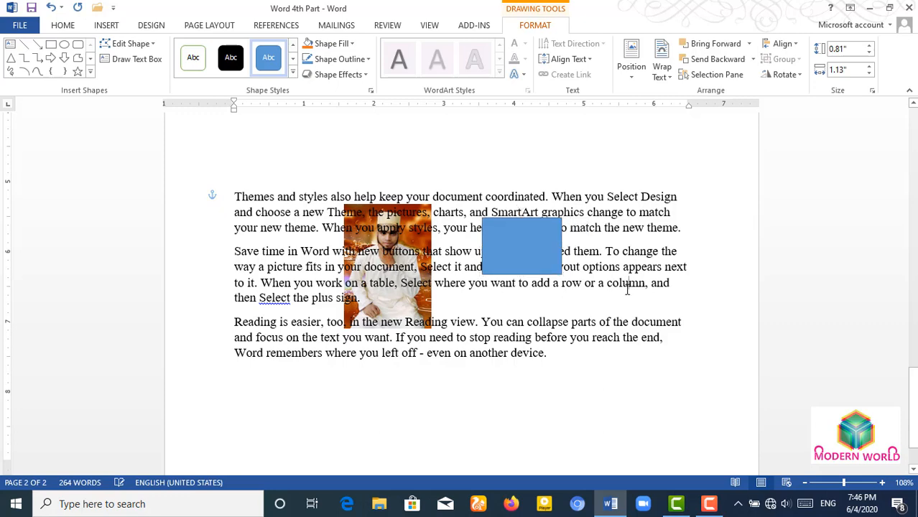
pyautogui.click(627, 285)
pyautogui.click(517, 241)
pyautogui.click(579, 228)
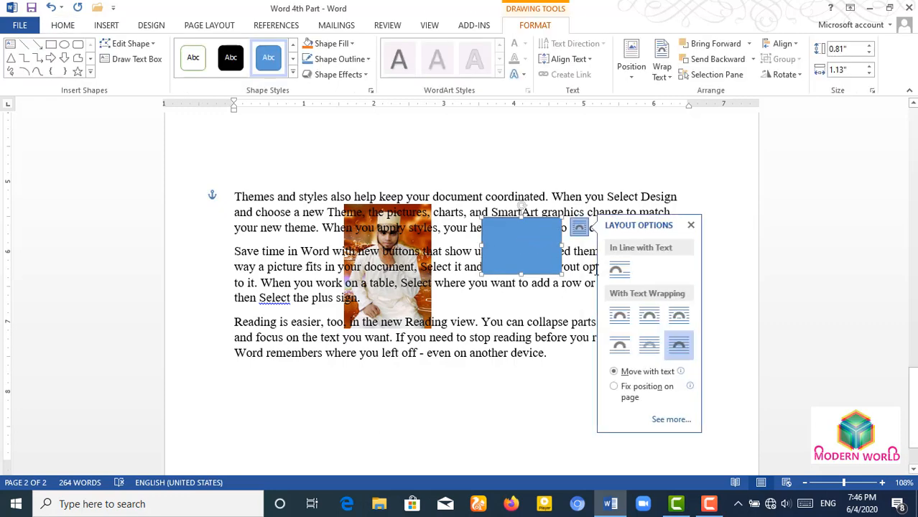
pyautogui.click(646, 342)
pyautogui.click(488, 340)
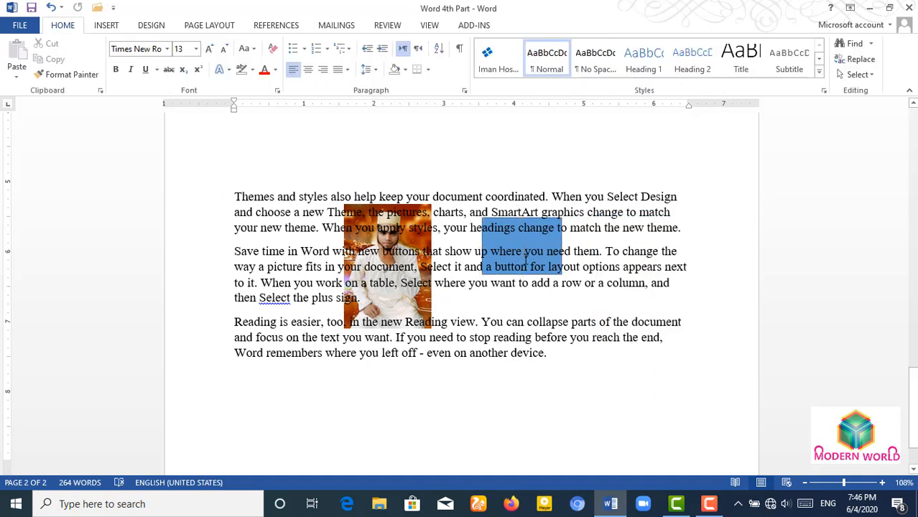
# - Select the word 'table', place the cursor in the last paragraph, and open the Select menu
pyautogui.doubleClick(379, 283)
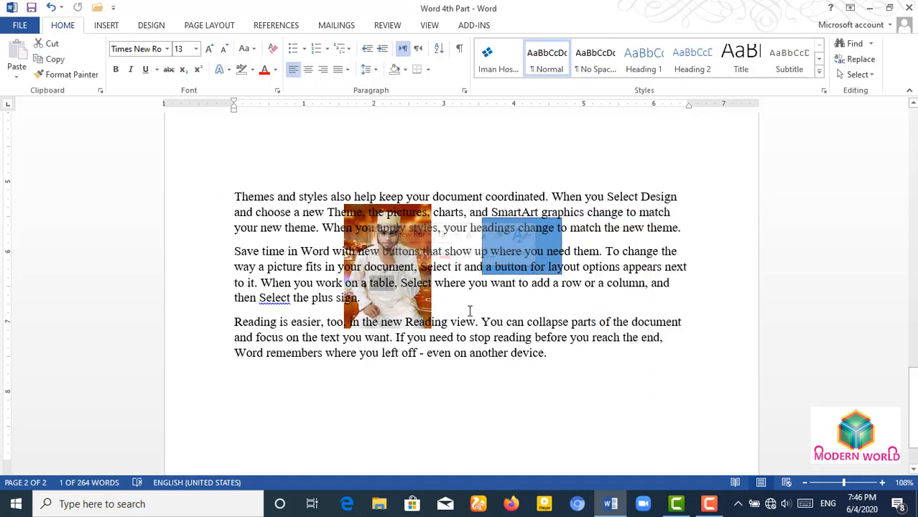
pyautogui.click(467, 322)
pyautogui.click(856, 74)
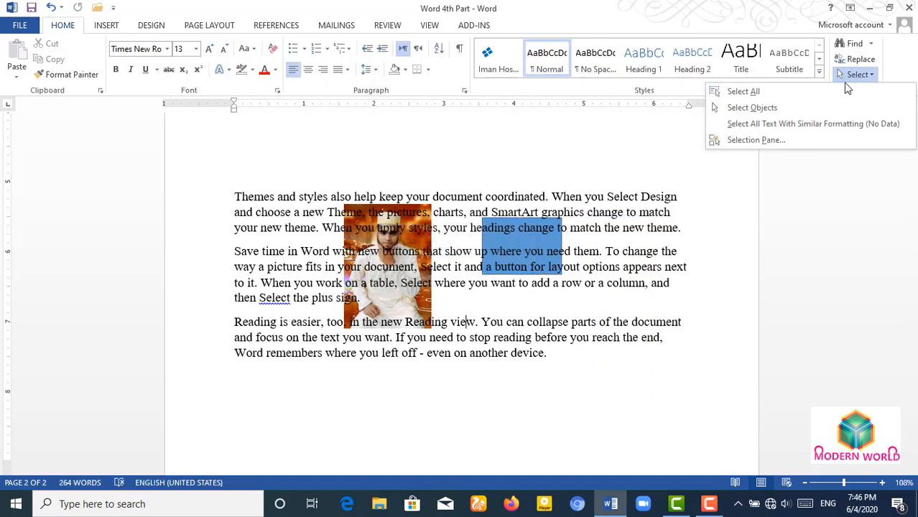
# - With Select Objects on, move the rectangle and photo up beside the blue text
pyautogui.click(807, 111)
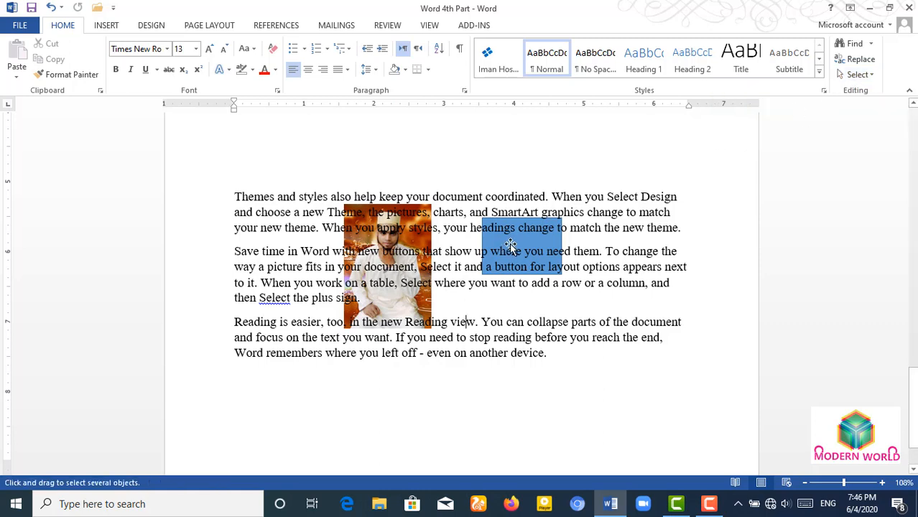
pyautogui.scroll(2, 520, 264)
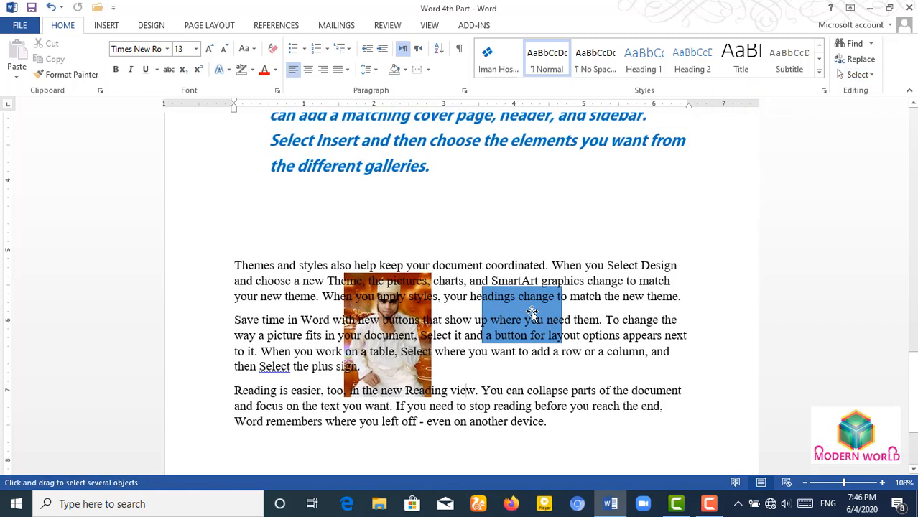
pyautogui.moveTo(532, 312)
pyautogui.mouseDown()
pyautogui.moveTo(606, 261)
pyautogui.moveTo(609, 202)
pyautogui.moveTo(602, 189)
pyautogui.moveTo(535, 193)
pyautogui.mouseUp()
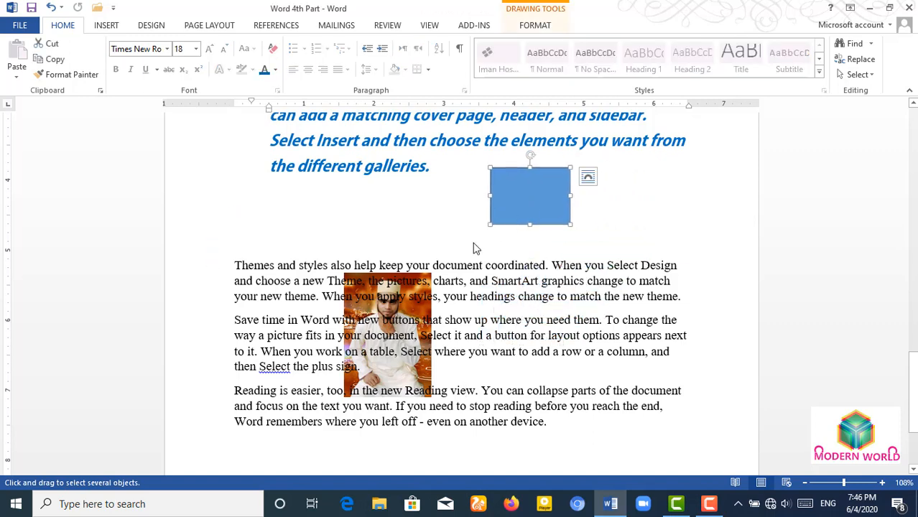
pyautogui.moveTo(388, 323); pyautogui.dragTo(424, 196)
pyautogui.scroll(2, 573, 329)
pyautogui.moveTo(501, 254); pyautogui.dragTo(626, 258)
pyautogui.moveTo(421, 272); pyautogui.dragTo(529, 250)
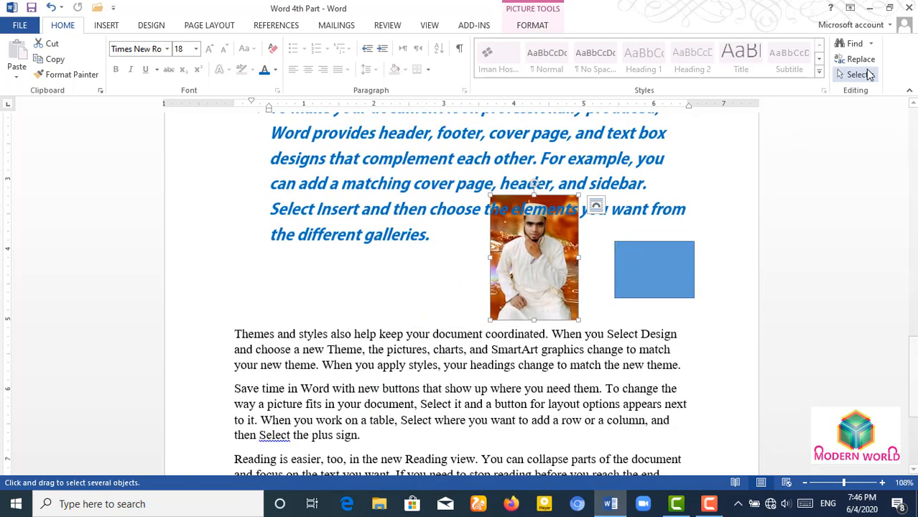
# - Re-enable Select Objects and nudge the photo and rectangle until they sit side by side
pyautogui.click(868, 75)
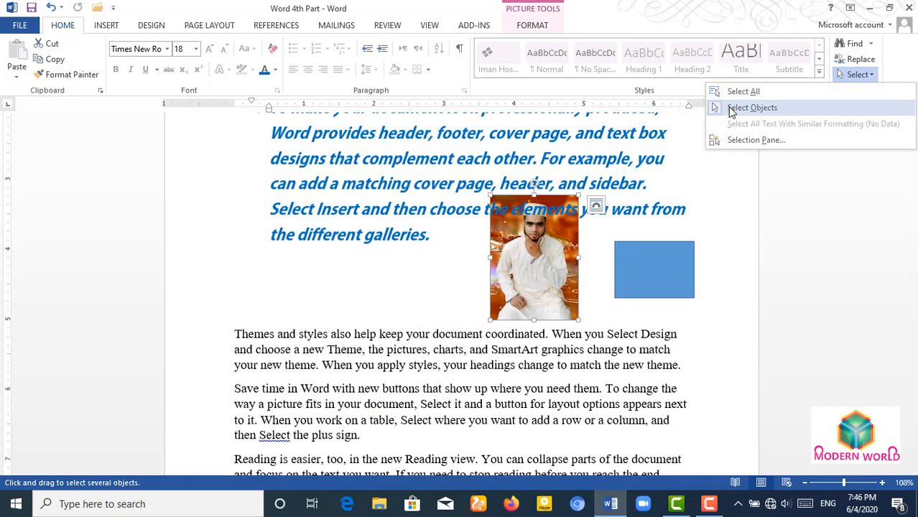
pyautogui.click(731, 109)
pyautogui.click(521, 286)
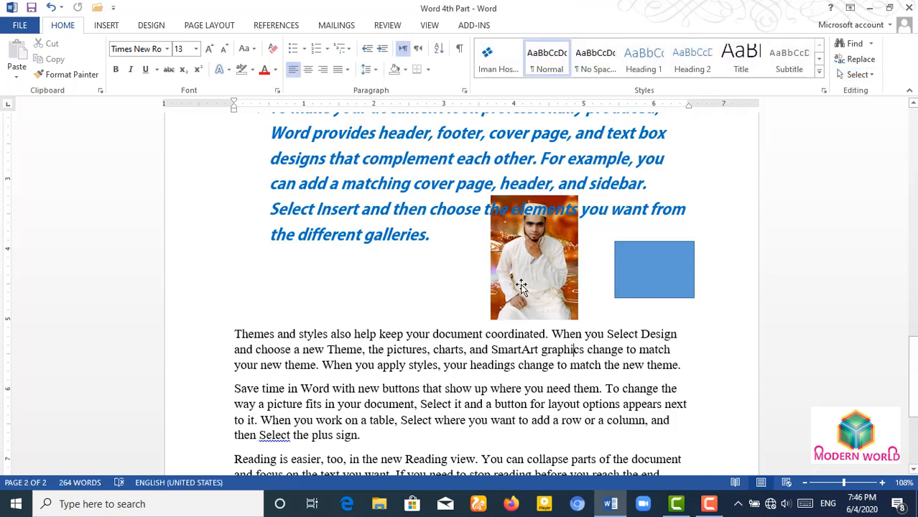
pyautogui.click(529, 282)
pyautogui.moveTo(542, 285); pyautogui.dragTo(550, 299)
pyautogui.click(634, 277)
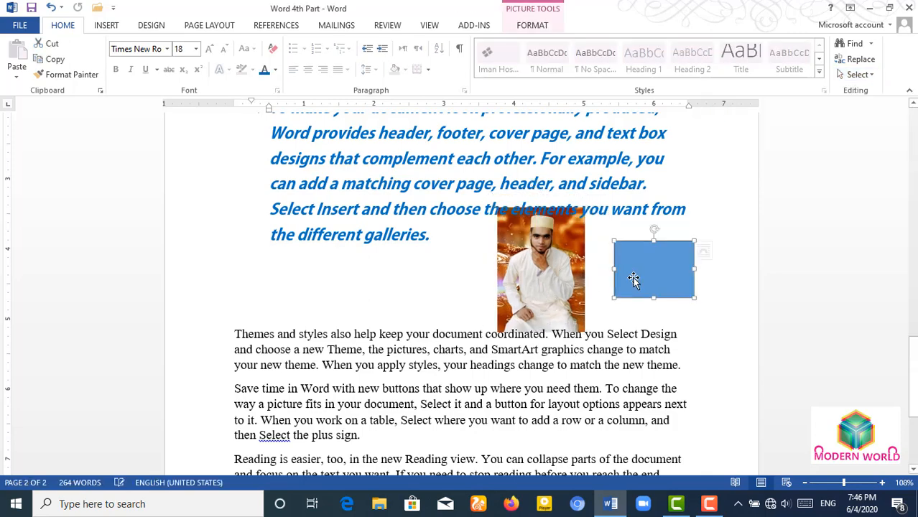
pyautogui.moveTo(641, 278); pyautogui.dragTo(598, 290)
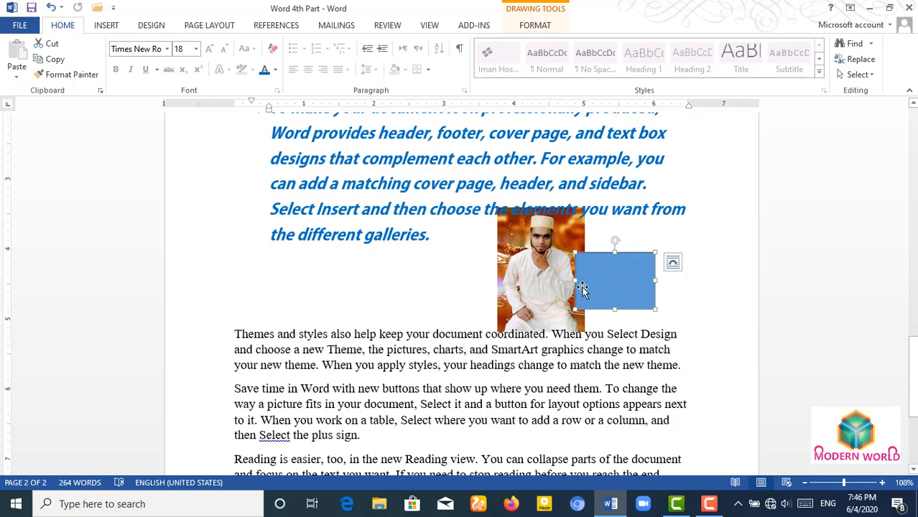
pyautogui.moveTo(494, 261); pyautogui.dragTo(426, 264)
pyautogui.click(625, 287)
pyautogui.moveTo(624, 288); pyautogui.dragTo(657, 286)
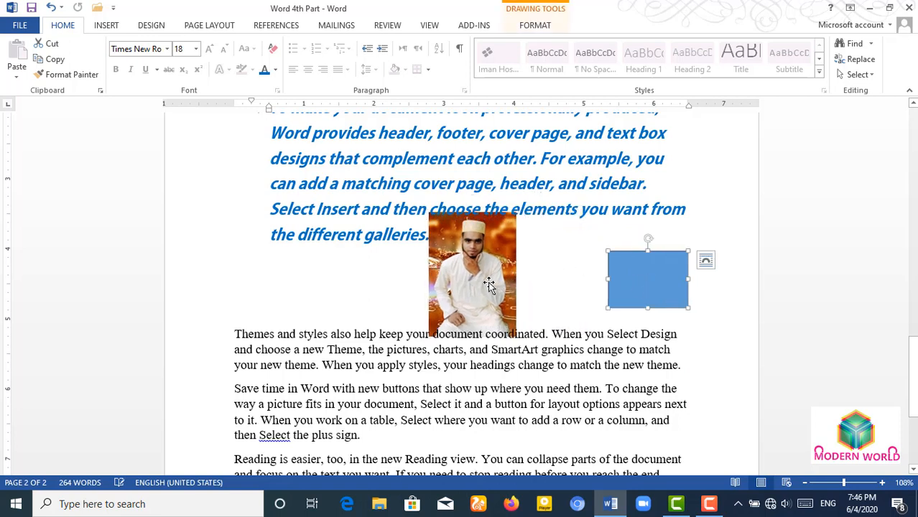
pyautogui.moveTo(488, 284); pyautogui.dragTo(553, 284)
# - Open the Selection Pane to list the page's objects, then close it
pyautogui.click(858, 75)
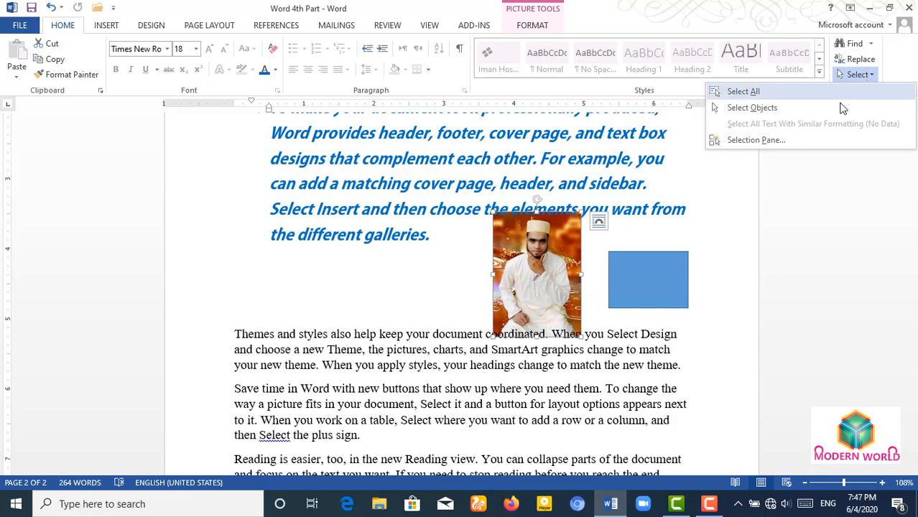
pyautogui.click(754, 140)
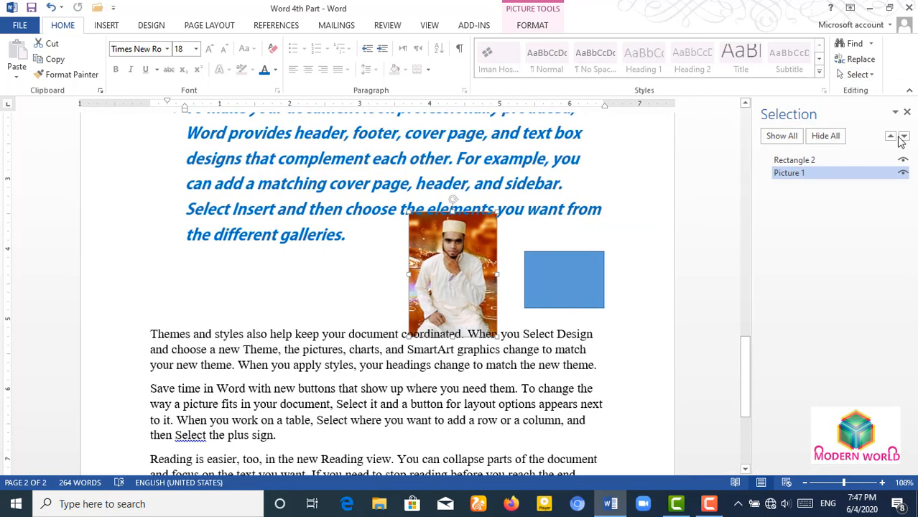
pyautogui.click(906, 113)
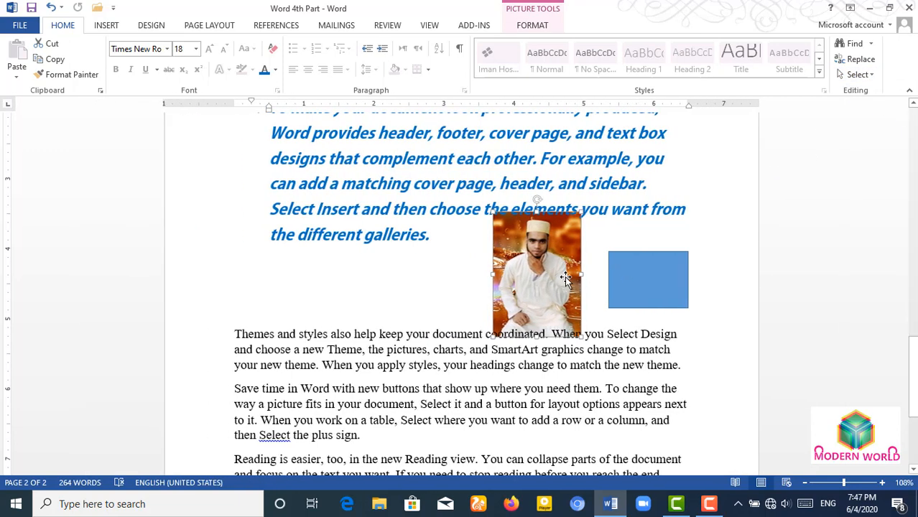
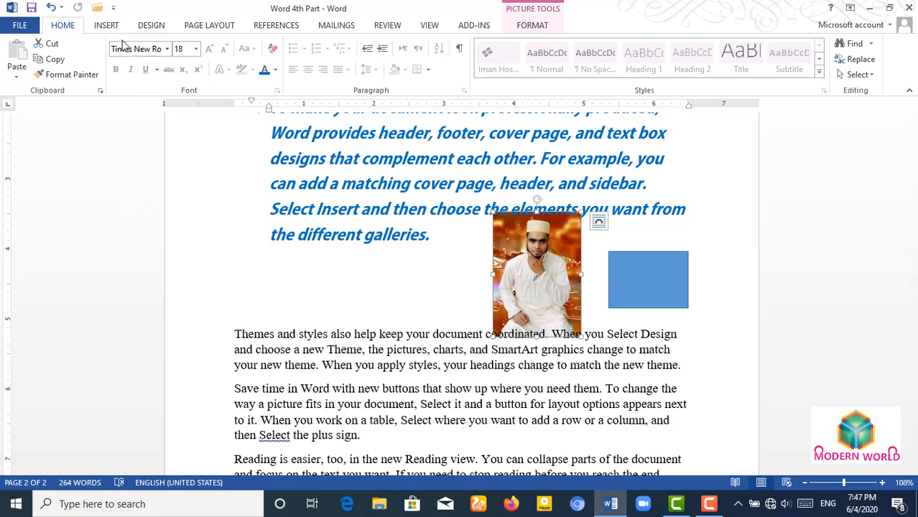
# - On the Insert tab, preview the Cover Page designs and the Table grid without inserting anything
pyautogui.click(106, 26)
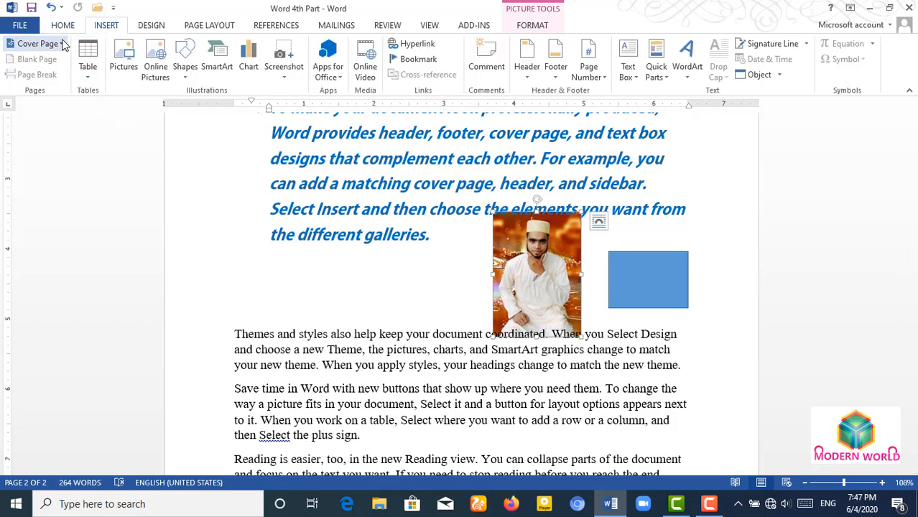
pyautogui.click(37, 44)
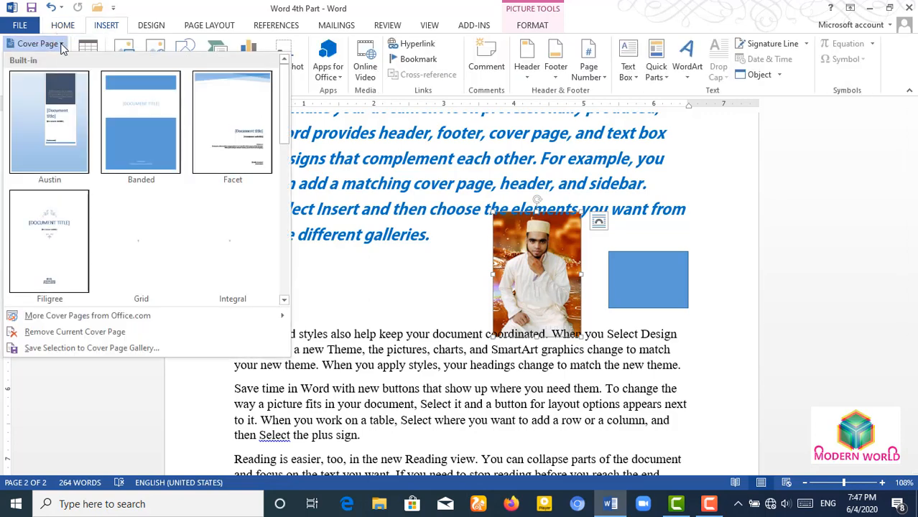
pyautogui.click(62, 44)
pyautogui.click(85, 80)
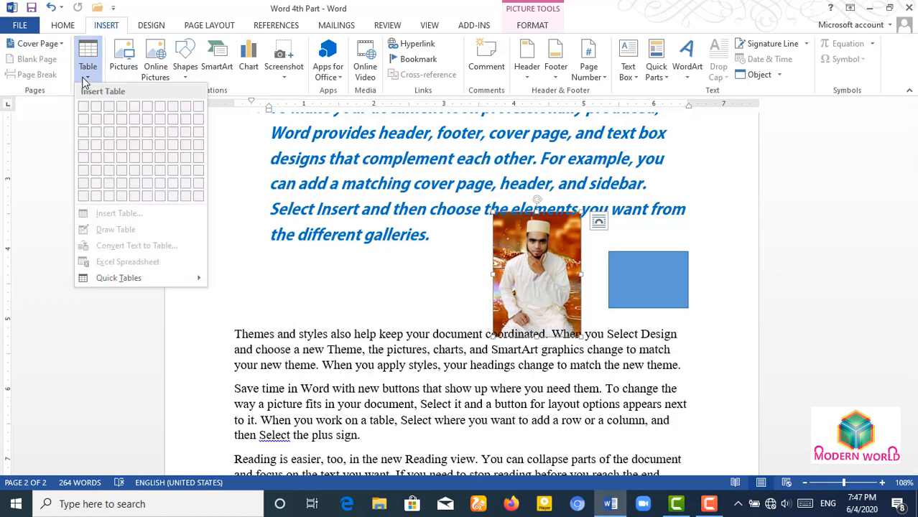
pyautogui.click(84, 80)
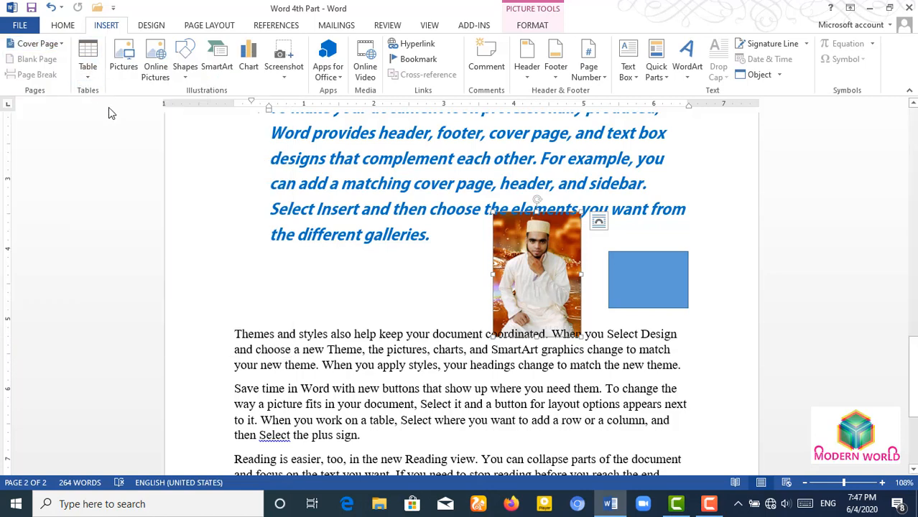